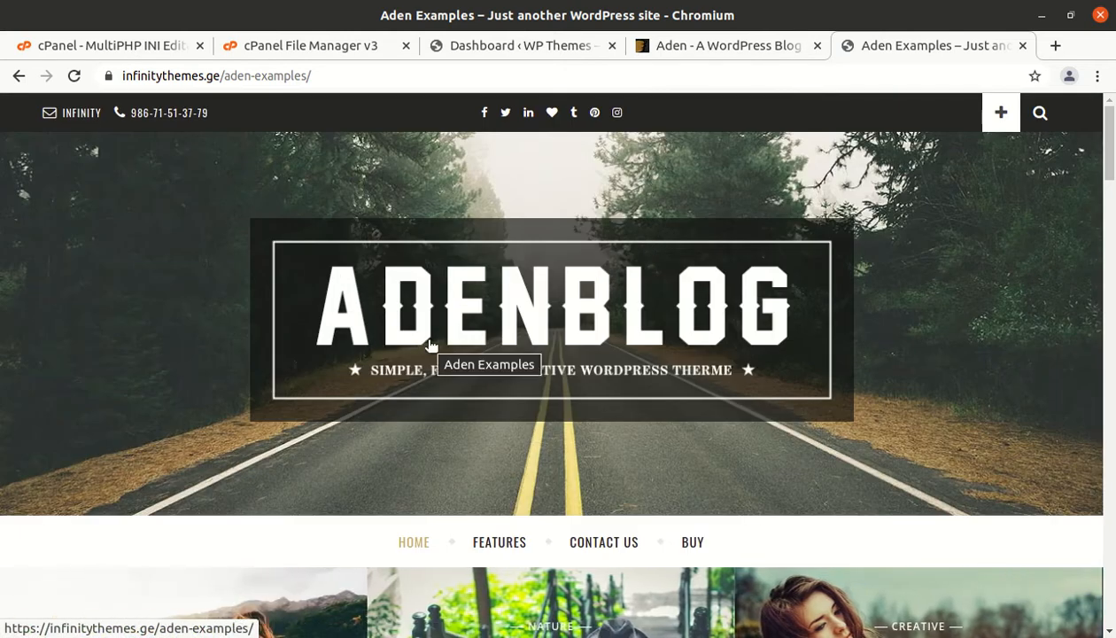
# Look through the Aden demo home page and open the full "Discover Your Style" post
pyautogui.scroll(-2, 312, 341)
pyautogui.scroll(-2, 315, 357)
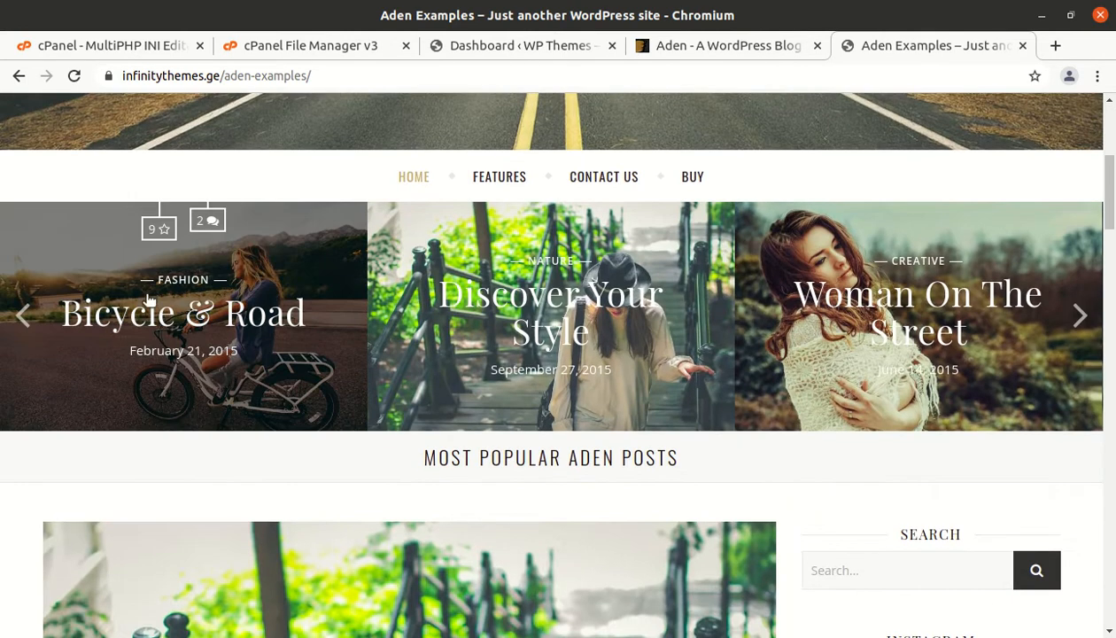
pyautogui.scroll(-2, 549, 119)
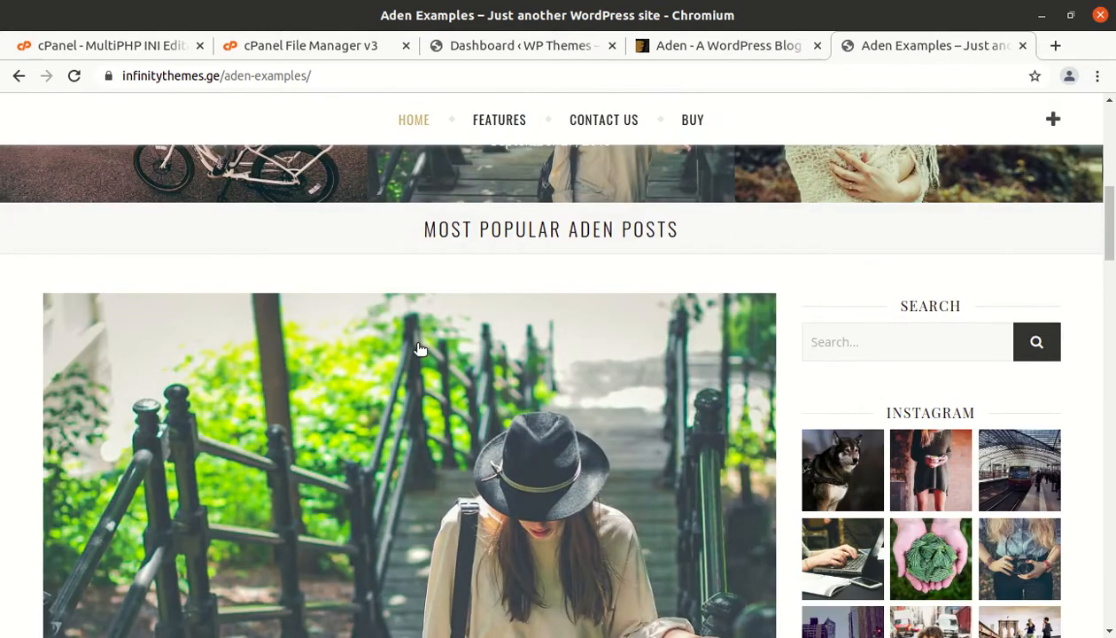
pyautogui.scroll(-3, 424, 349)
pyautogui.scroll(-3, 352, 429)
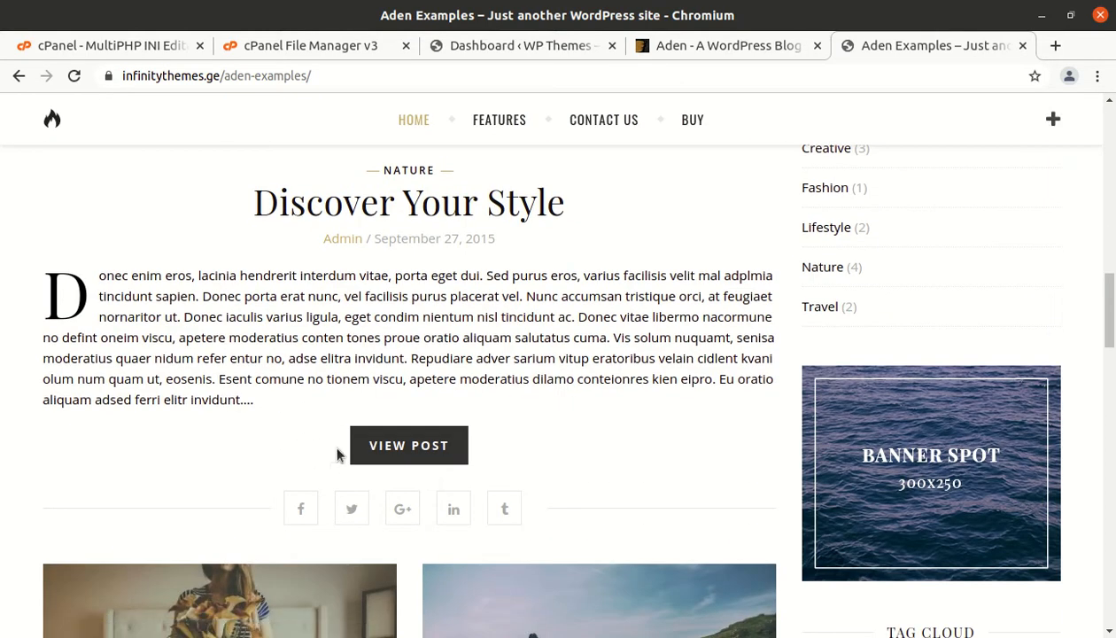
pyautogui.click(395, 458)
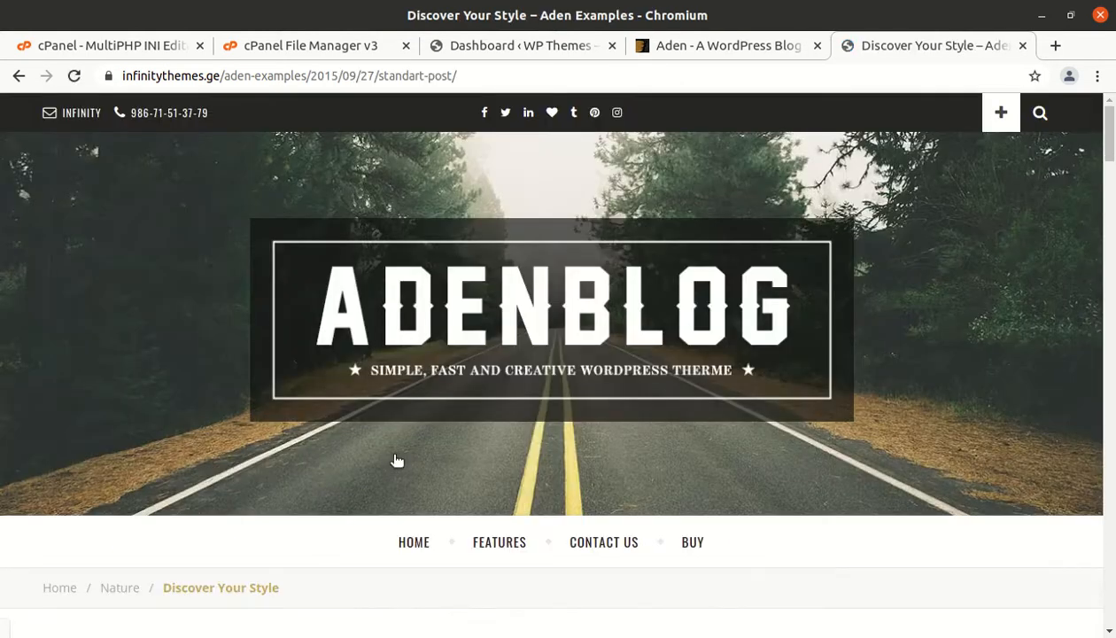
# Examine the layout of the post's featured image, body text, sidebar widgets and image gallery
pyautogui.scroll(-3, 386, 419)
pyautogui.scroll(-5, 386, 421)
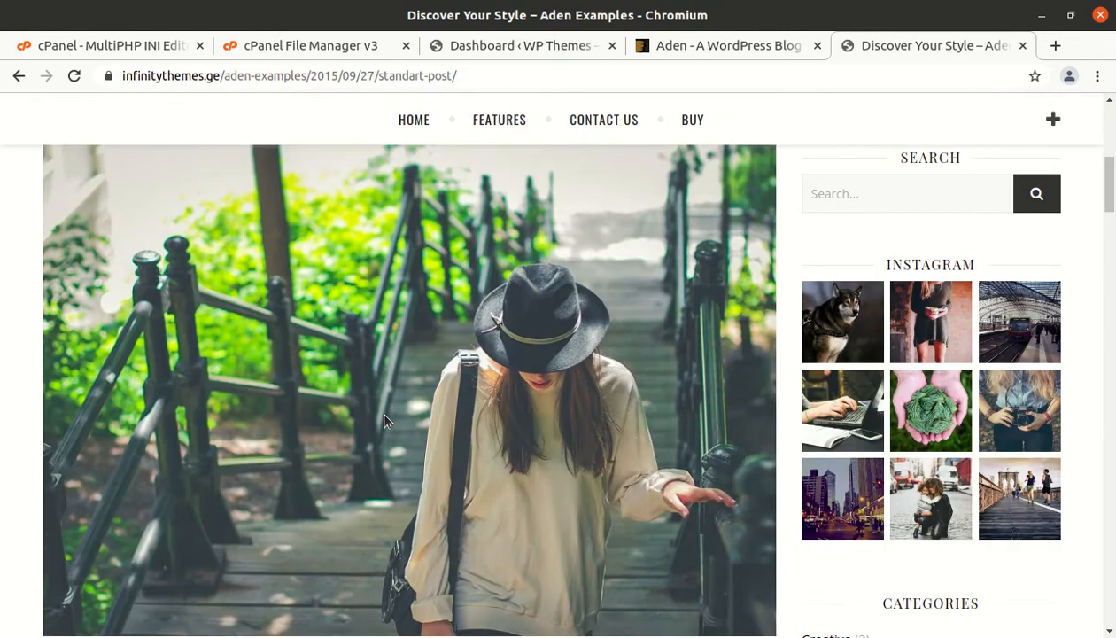
pyautogui.scroll(-5, 386, 420)
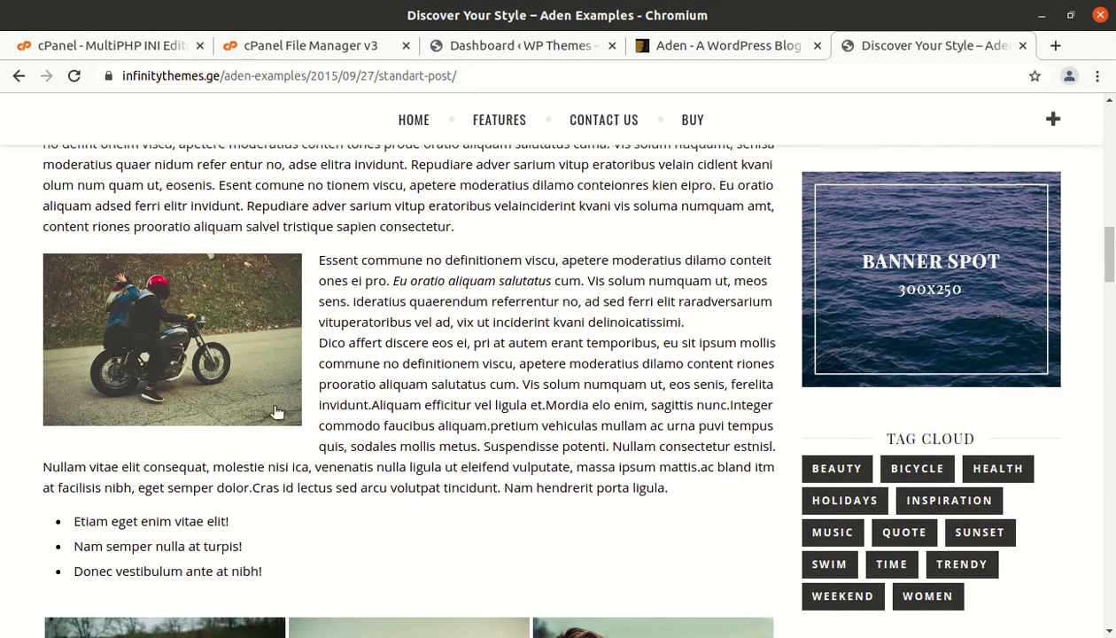
pyautogui.scroll(-5, 319, 426)
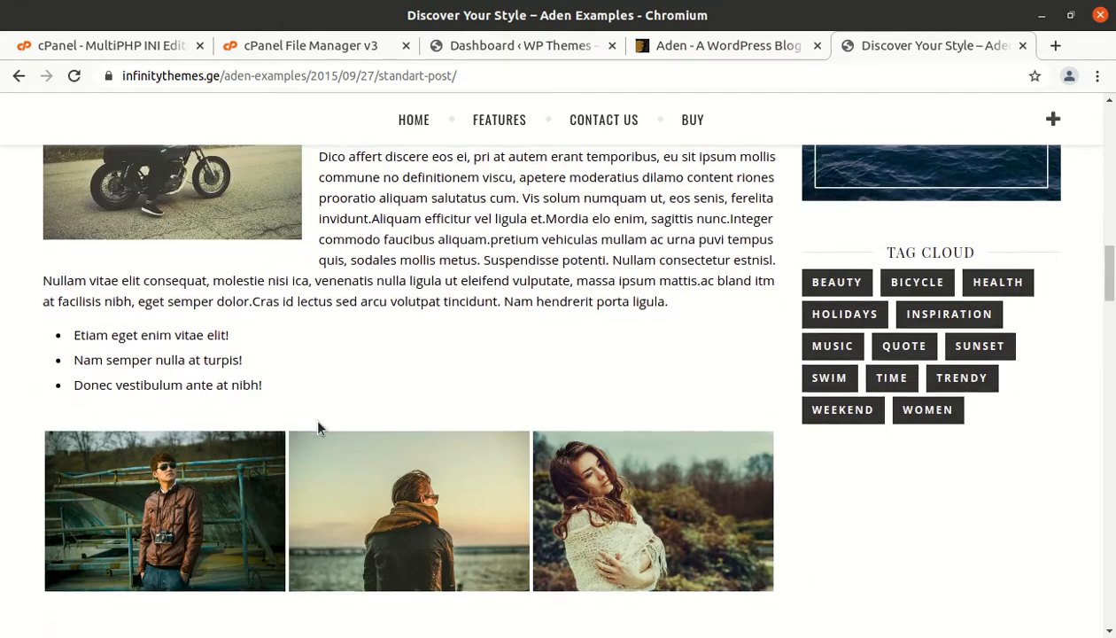
pyautogui.scroll(-6, 314, 469)
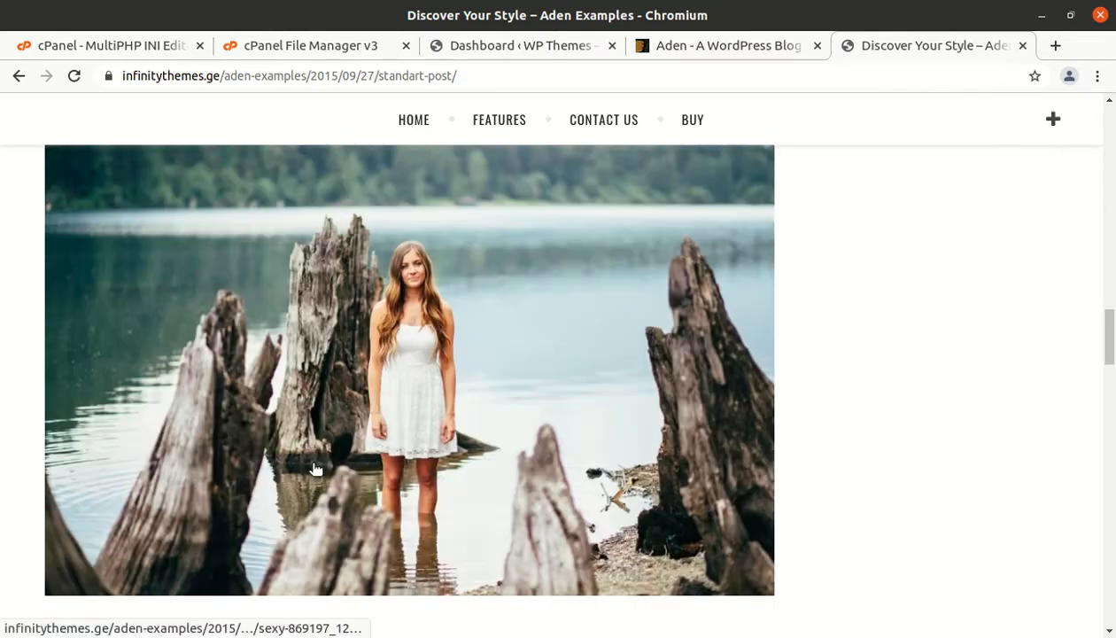
# Open the Home Classic V1 demo layout and examine its header and first posts
pyautogui.scroll(8, 313, 470)
pyautogui.scroll(10, 313, 470)
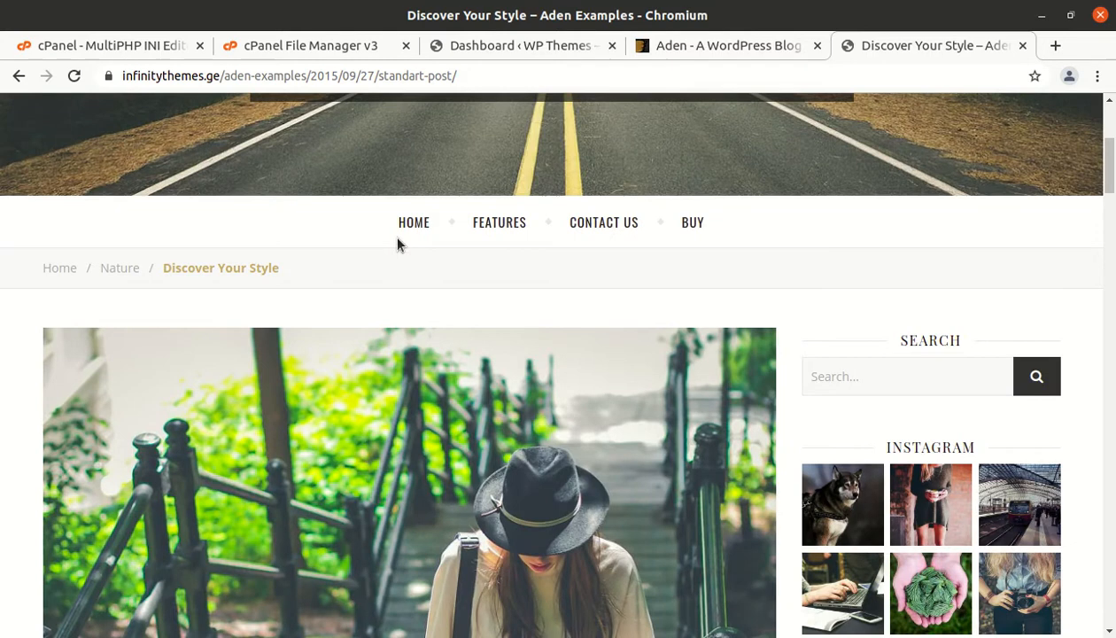
pyautogui.moveTo(405, 233)
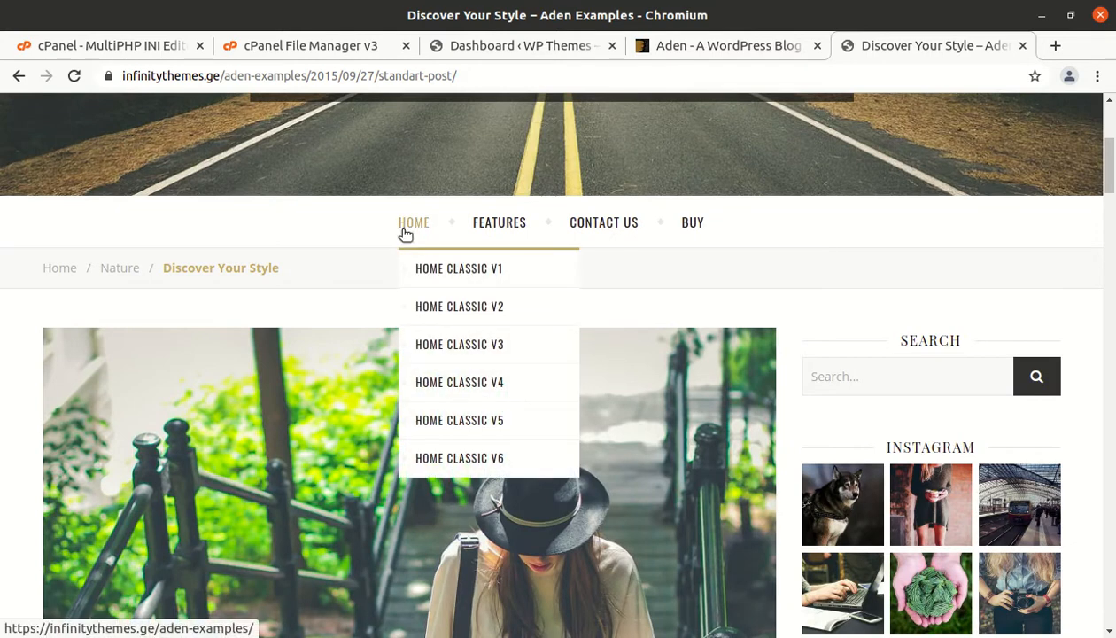
pyautogui.click(433, 273)
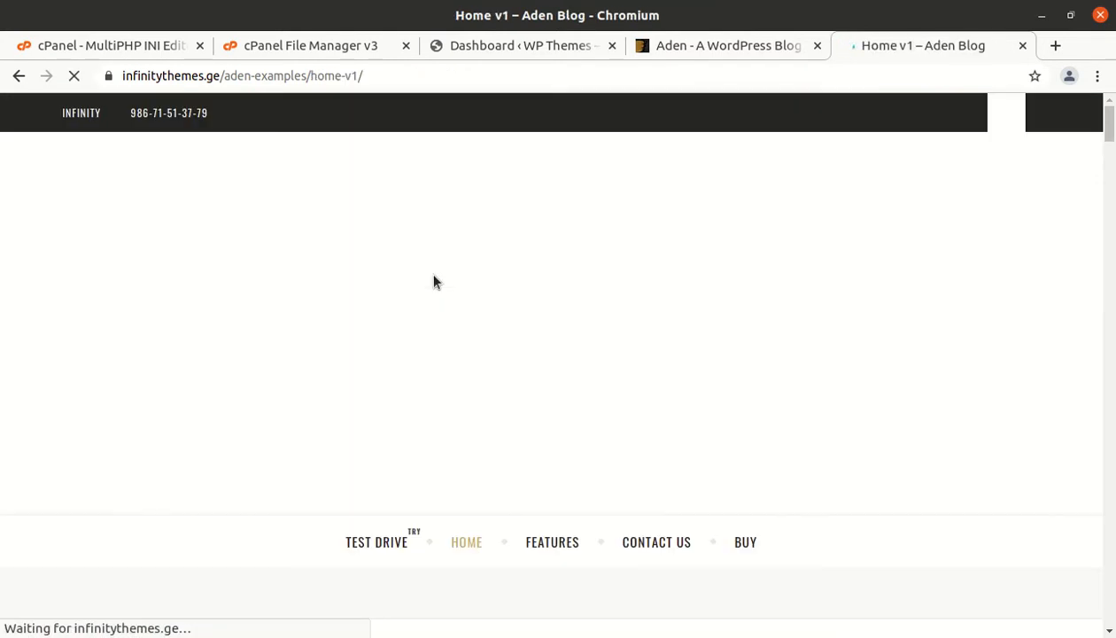
pyautogui.scroll(-5, 505, 455)
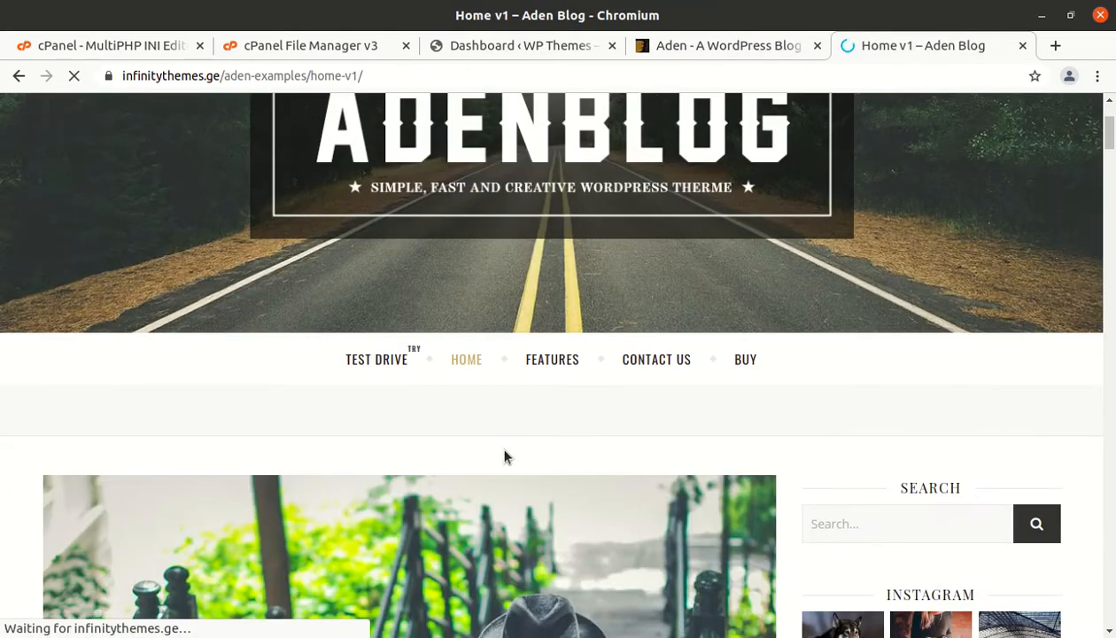
pyautogui.scroll(3, 503, 457)
pyautogui.scroll(2, 504, 456)
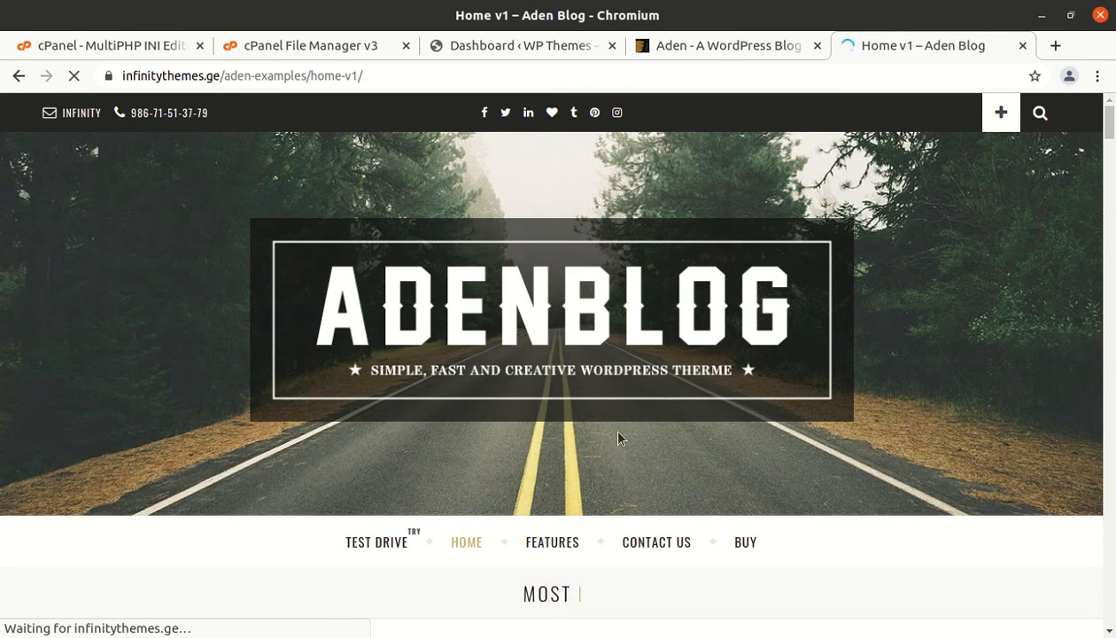
pyautogui.scroll(-5, 316, 469)
pyautogui.scroll(4, 481, 312)
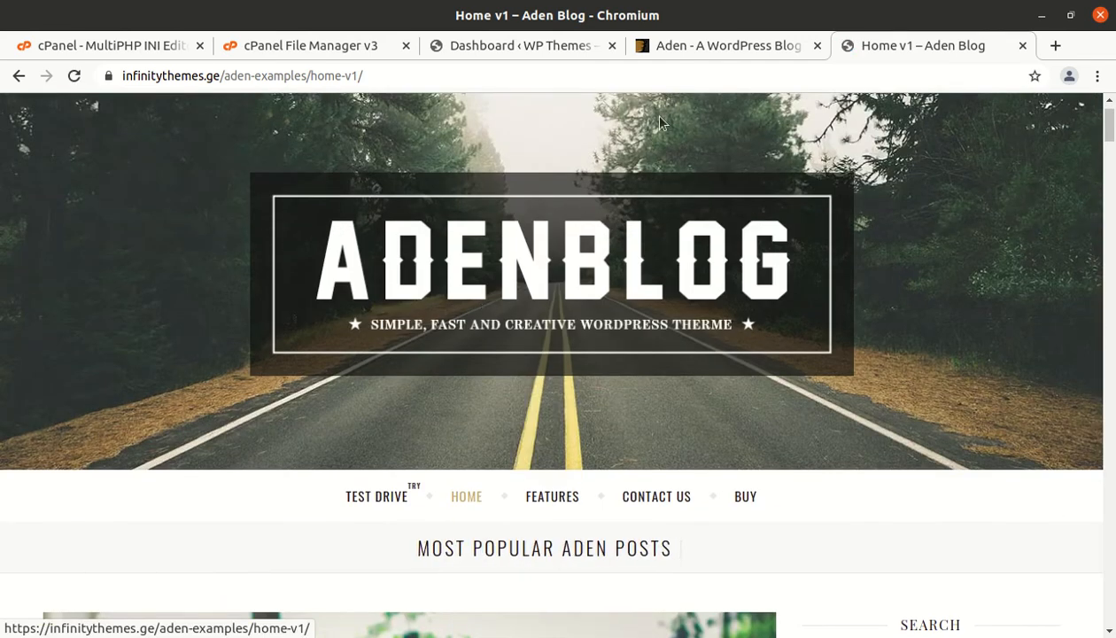
# Switch to the Aden theme's ThemeForest page and review its price, description, ratings and features list
pyautogui.click(677, 50)
pyautogui.scroll(4, 514, 389)
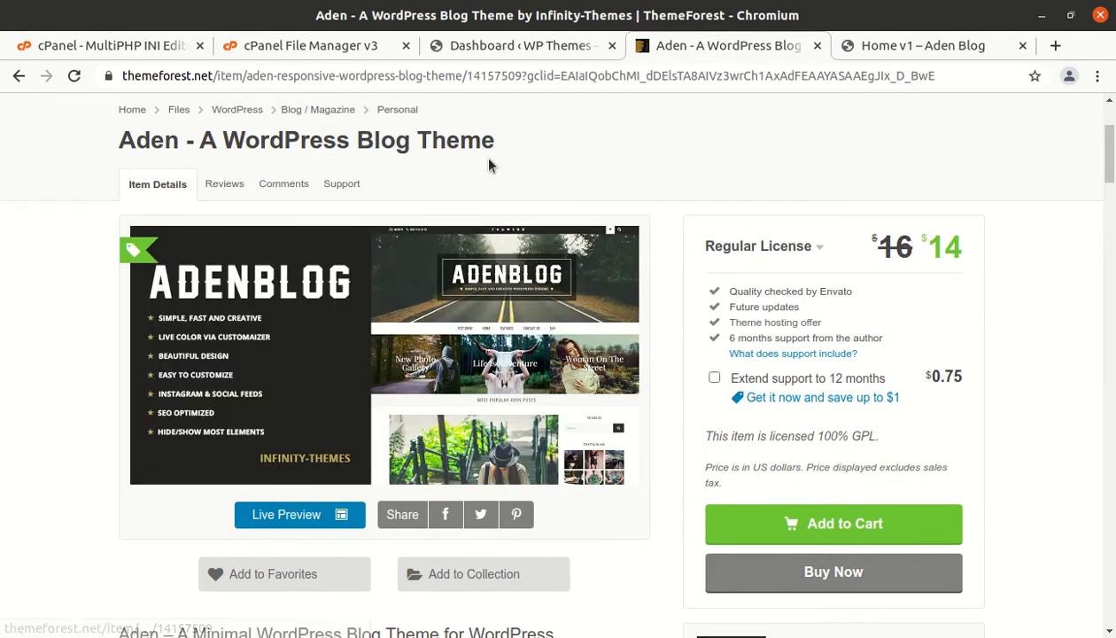
pyautogui.scroll(-6, 838, 282)
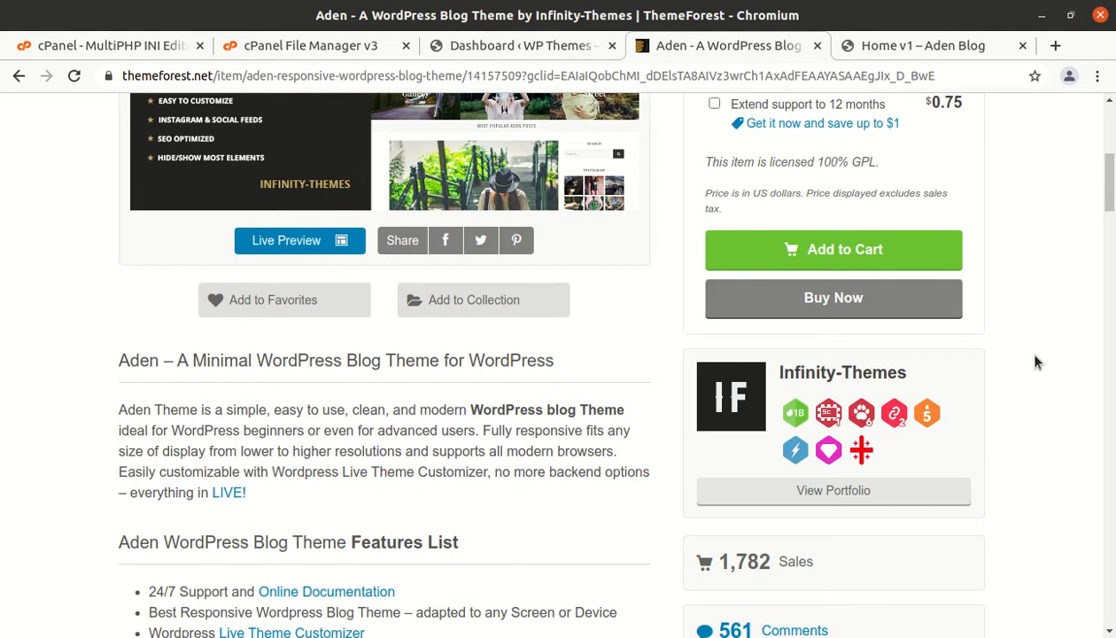
pyautogui.scroll(-6, 968, 398)
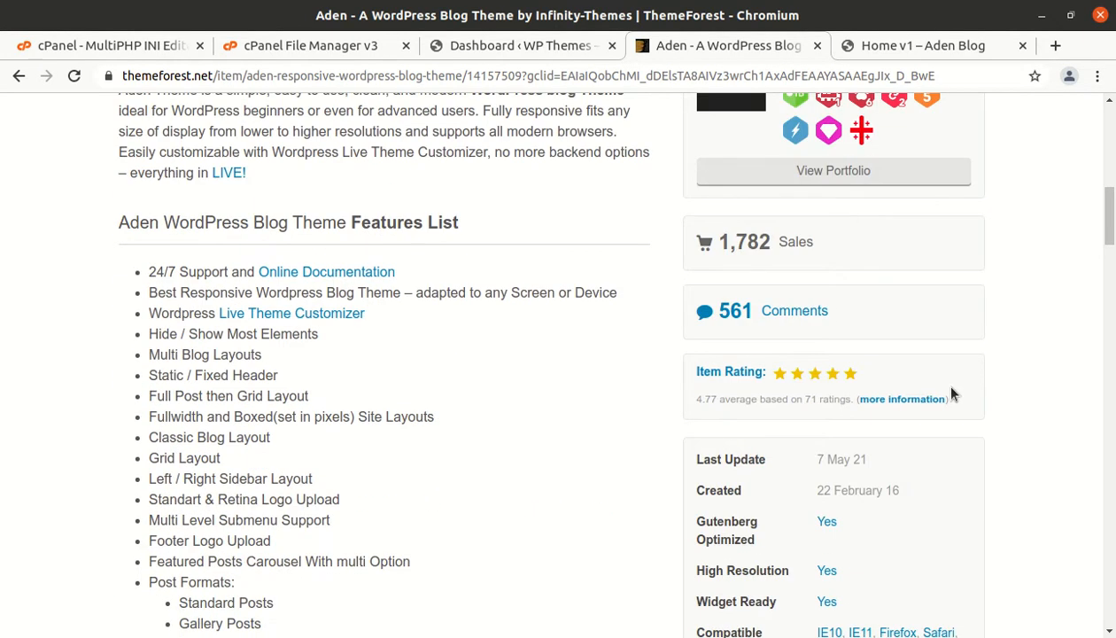
pyautogui.scroll(4, 501, 417)
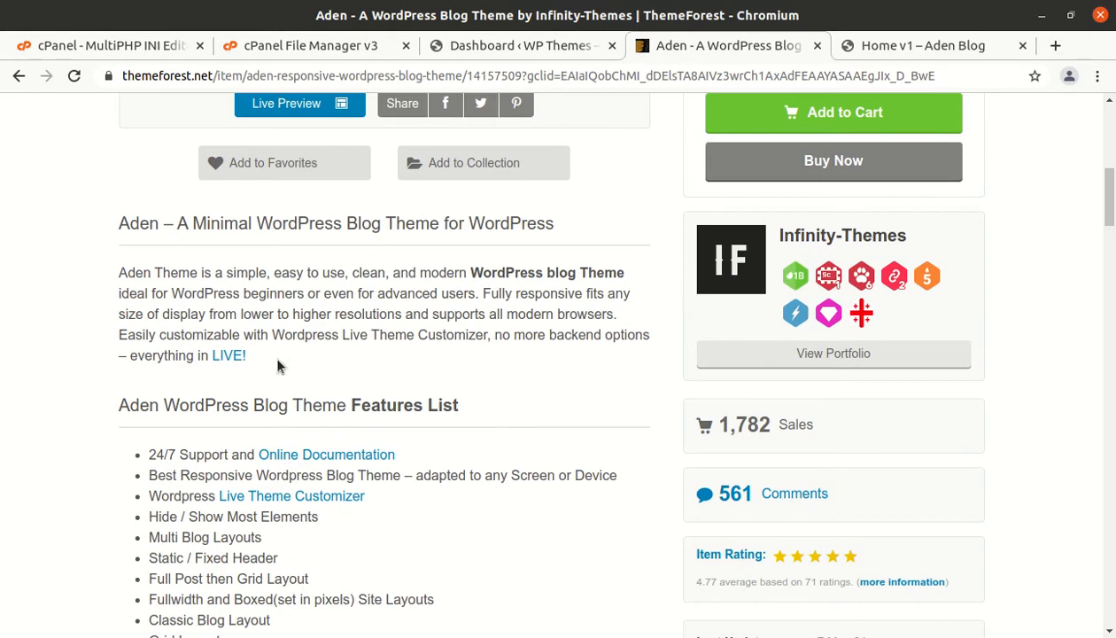
pyautogui.scroll(-2, 324, 555)
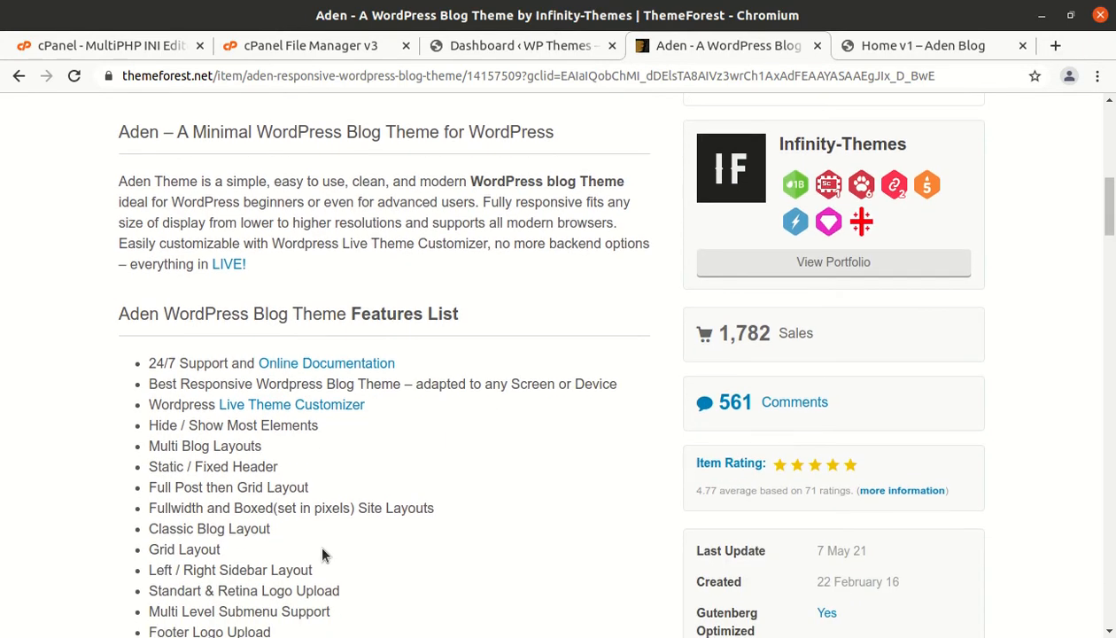
# Highlight the theme's creation date, last update date and author name on the item page
pyautogui.moveTo(899, 582); pyautogui.dragTo(824, 581)
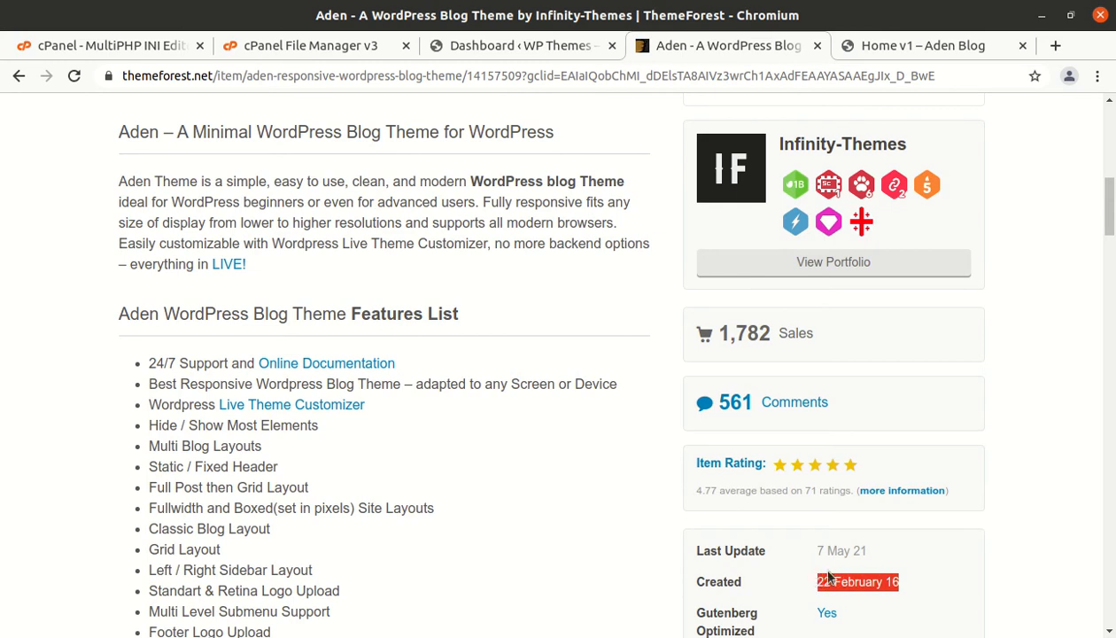
pyautogui.moveTo(875, 551); pyautogui.dragTo(817, 558)
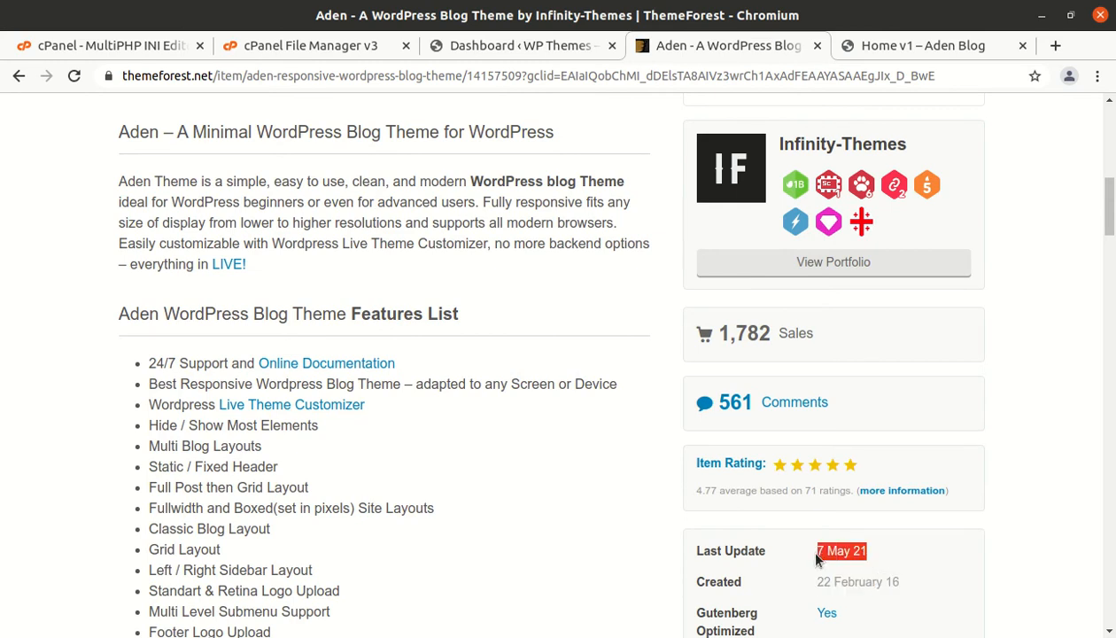
pyautogui.scroll(3, 800, 571)
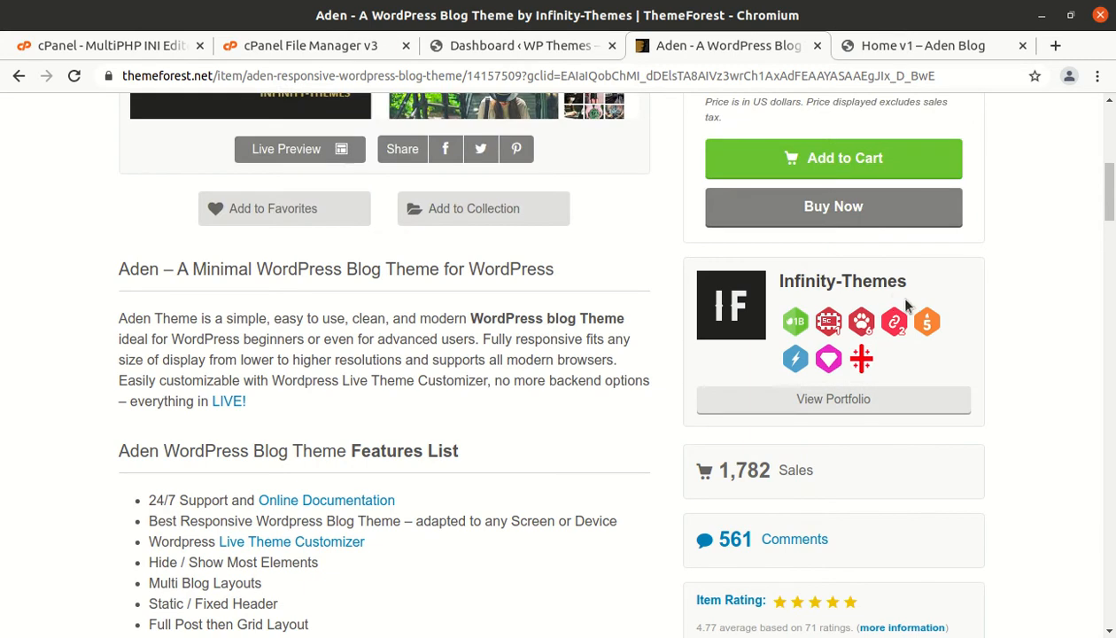
pyautogui.scroll(1, 922, 339)
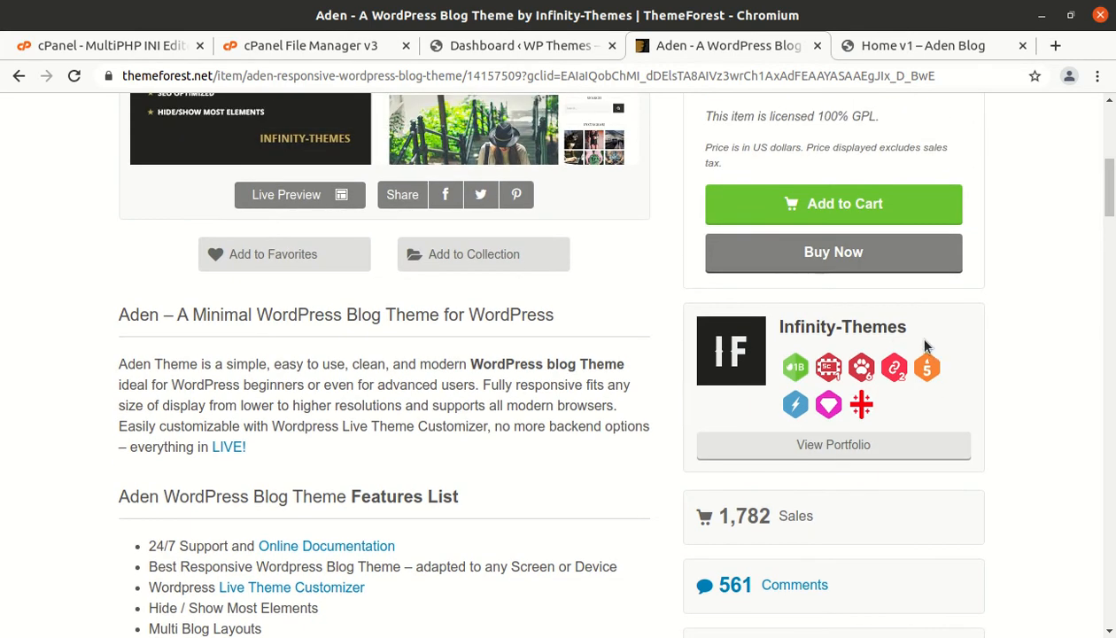
pyautogui.moveTo(908, 337); pyautogui.dragTo(767, 325)
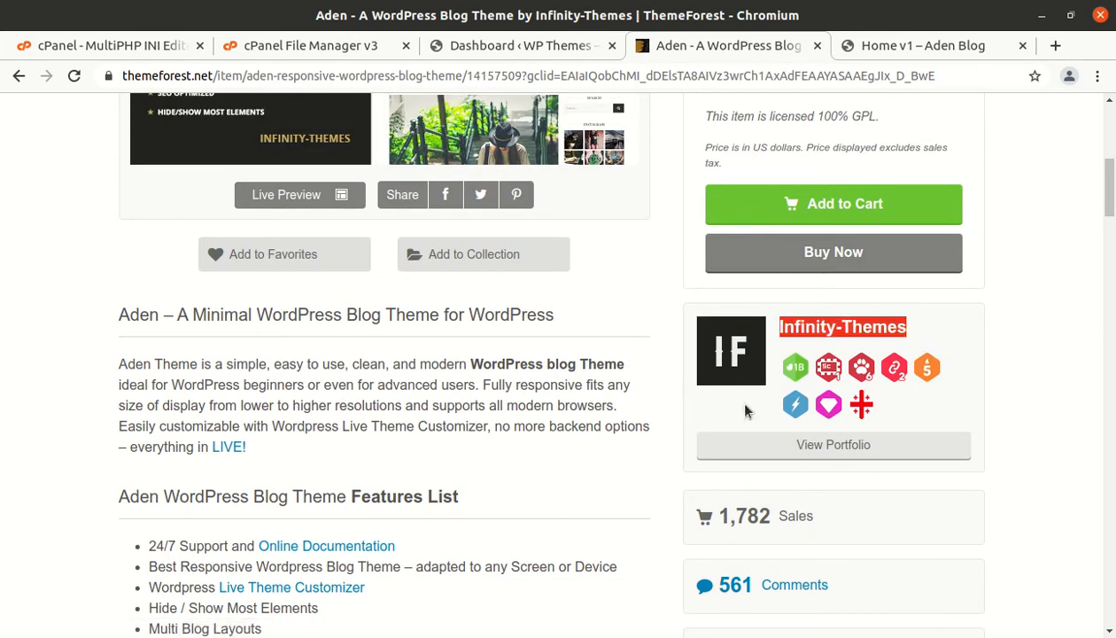
# Read through the rest of the theme's features list and the start of its user reviews
pyautogui.scroll(-10, 737, 456)
pyautogui.scroll(-20, 302, 520)
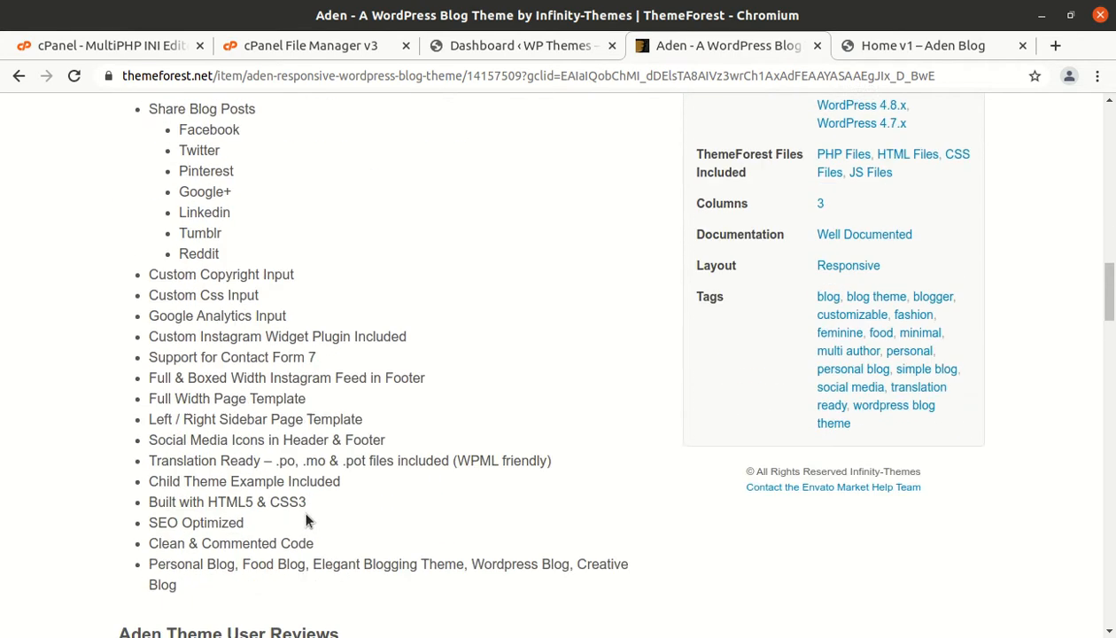
pyautogui.scroll(-6, 302, 520)
pyautogui.scroll(20, 302, 520)
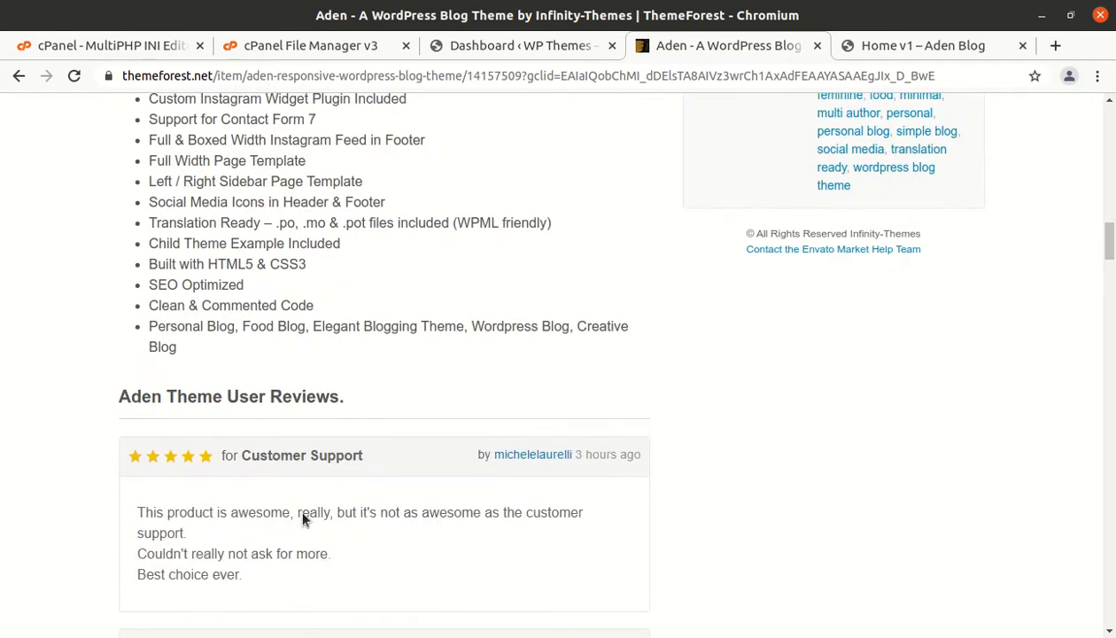
pyautogui.scroll(14, 302, 520)
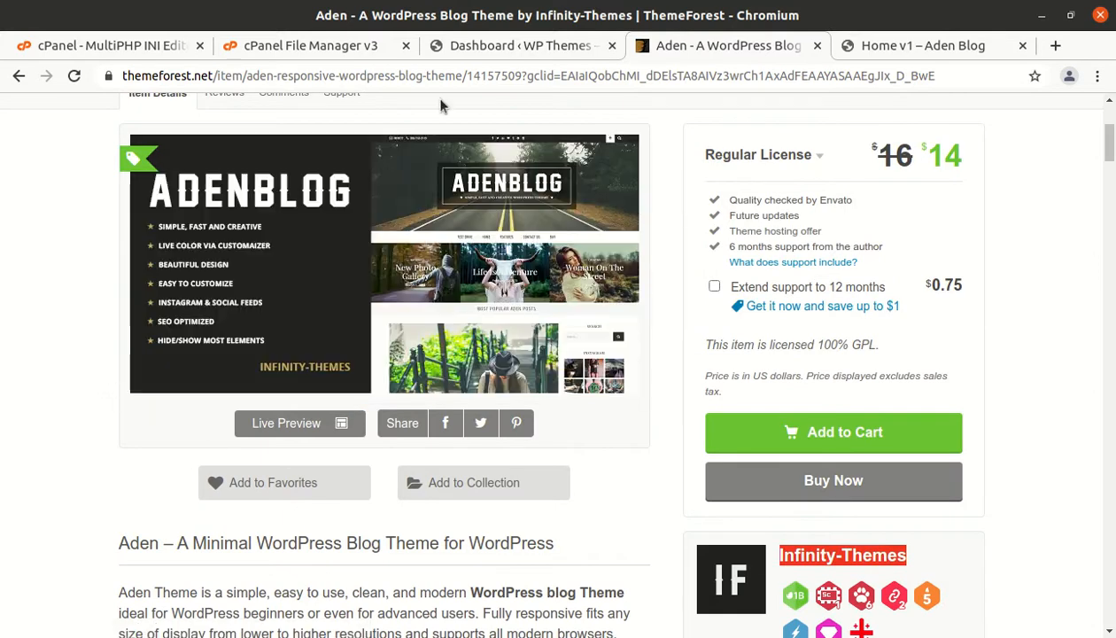
# Switch to the WordPress dashboard of WP Themes and visit the live site
pyautogui.click(478, 49)
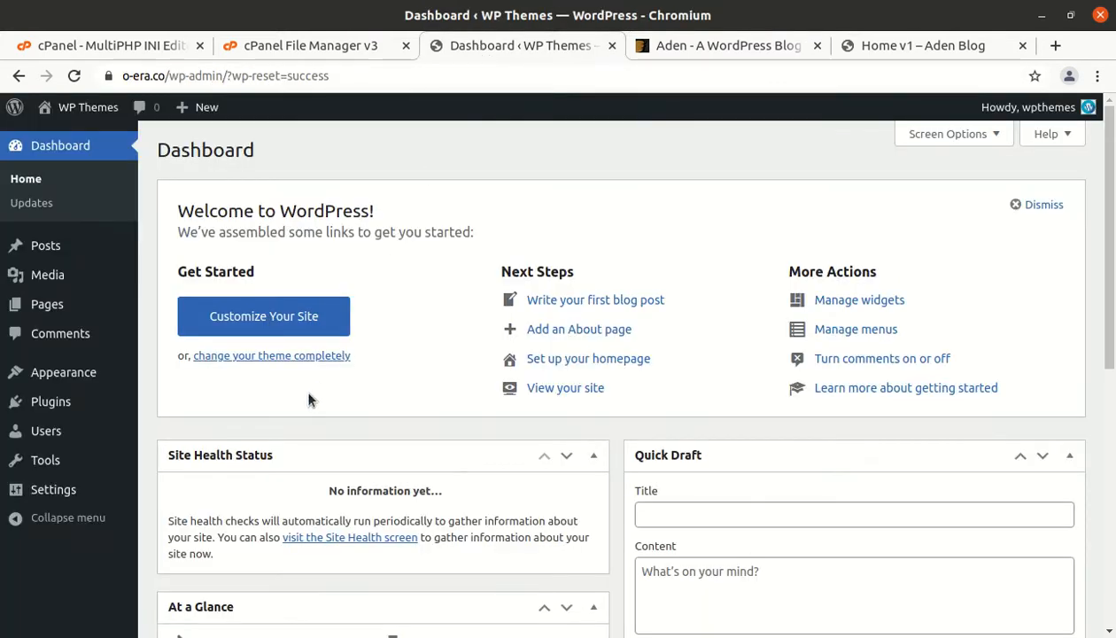
pyautogui.moveTo(80, 108)
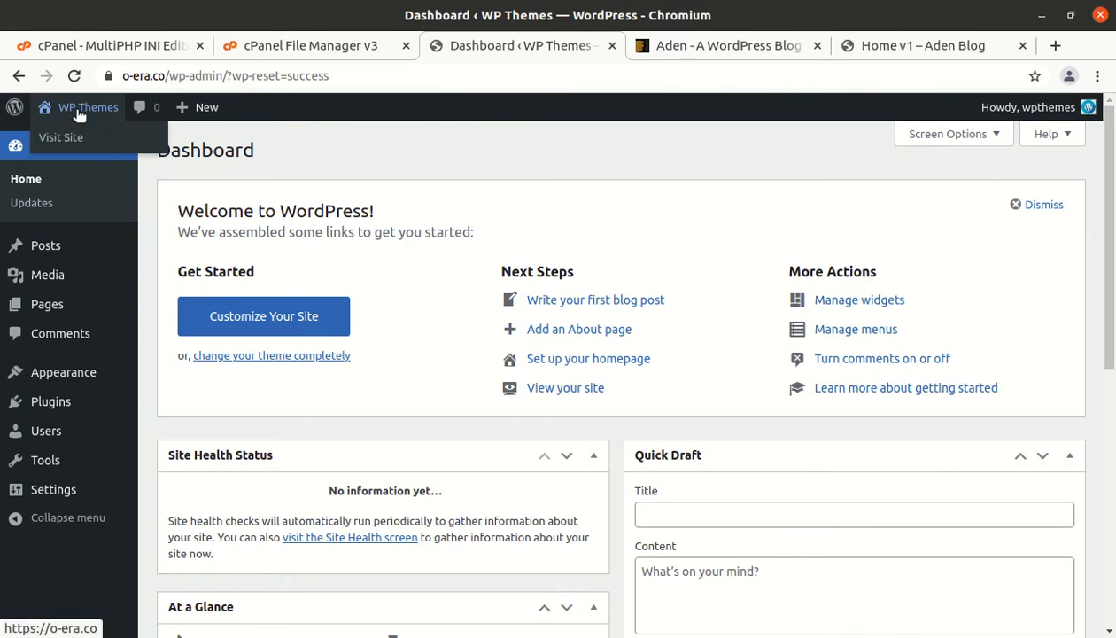
pyautogui.click(72, 146)
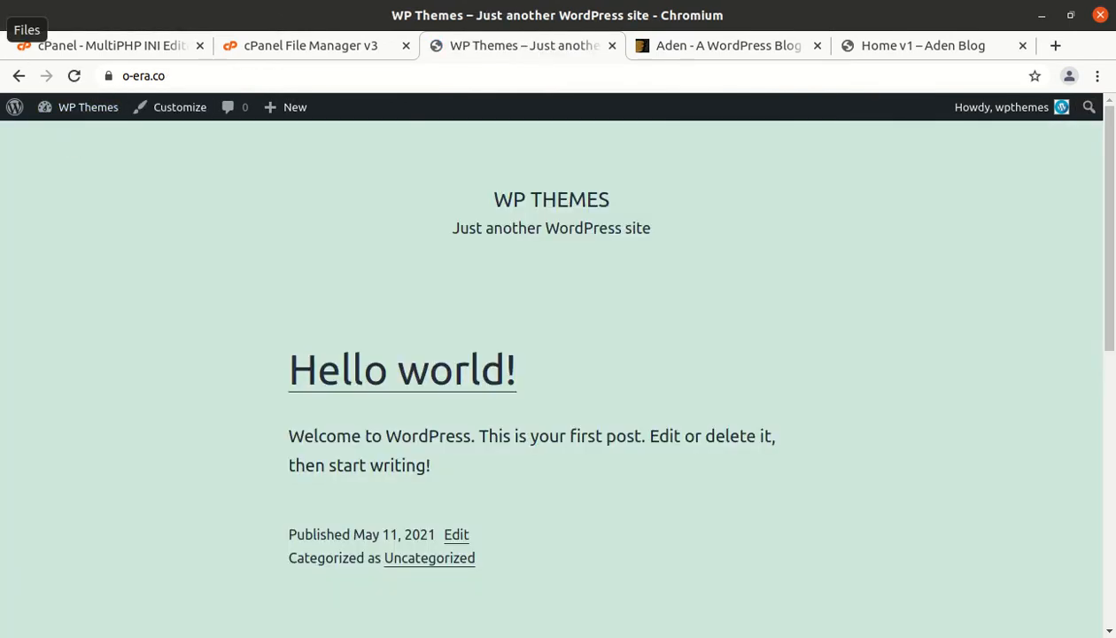
# Switch to Files and inspect the aden_v3.1.7 package, including the demo-content folder, documentation, Licensing, aden.zip and aden-child.zip, then minimize the window
pyautogui.click(0, 30)
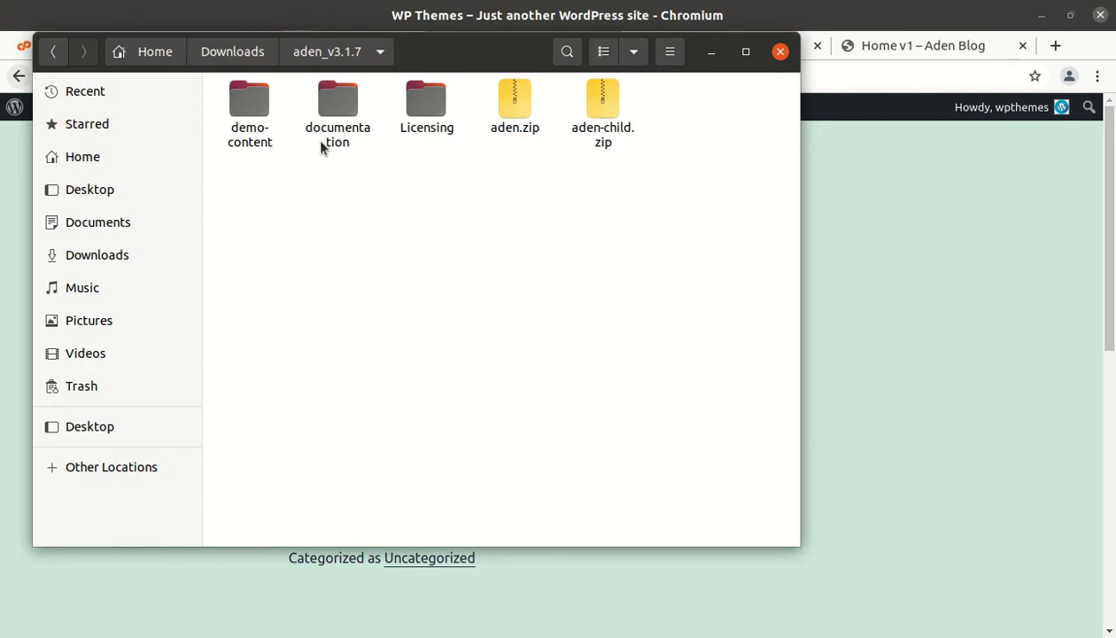
pyautogui.doubleClick(250, 138)
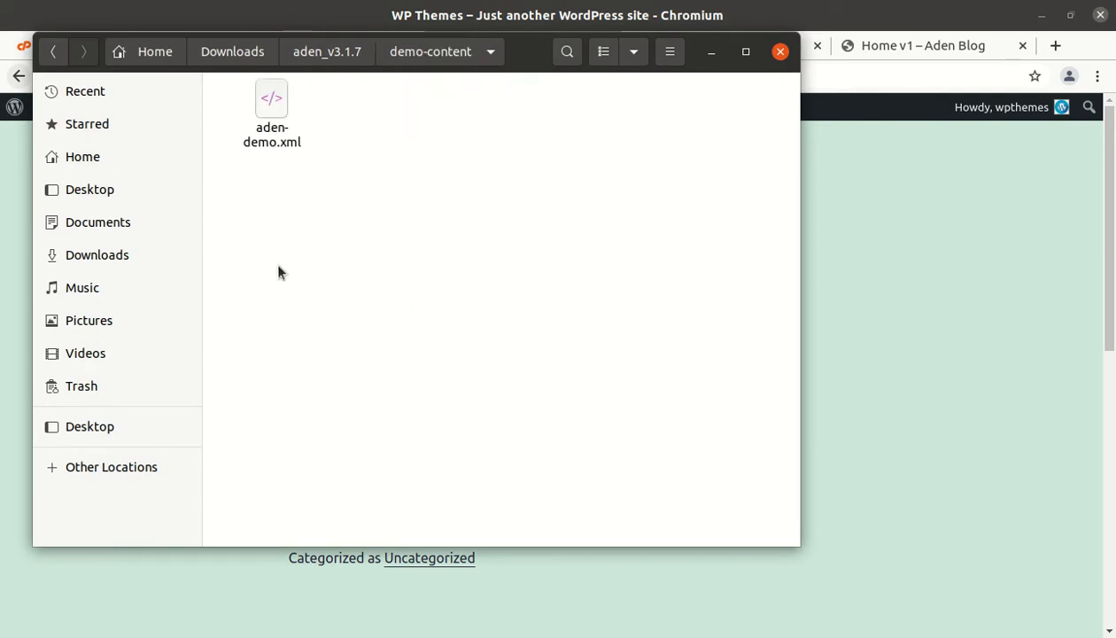
pyautogui.click(311, 64)
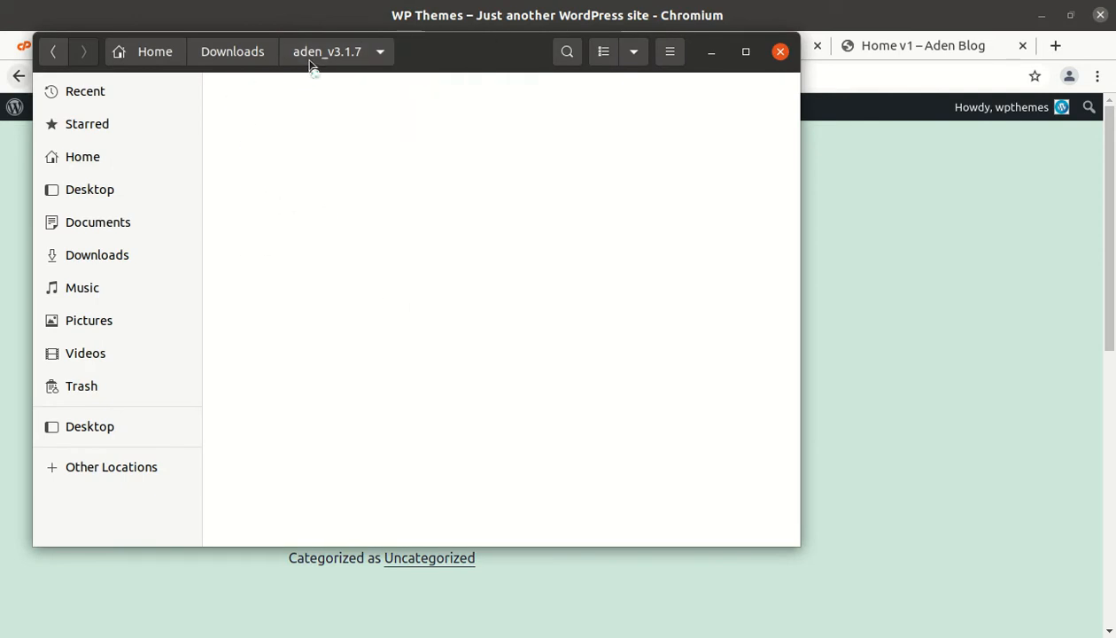
pyautogui.click(344, 107)
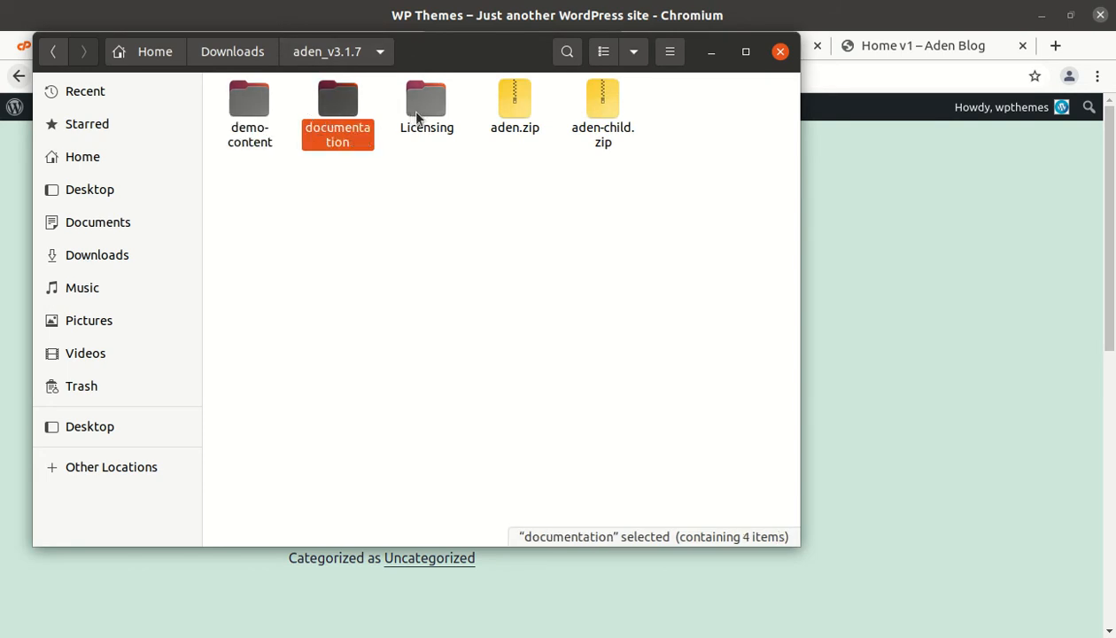
pyautogui.click(409, 109)
pyautogui.click(510, 111)
pyautogui.click(605, 138)
pyautogui.click(714, 53)
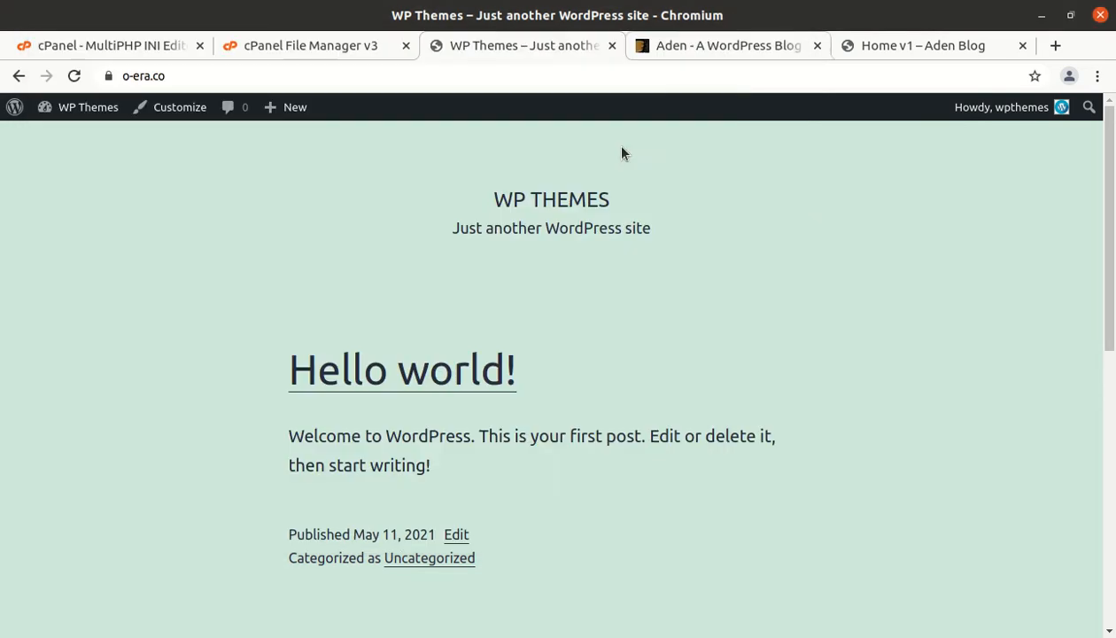
# Open the Themes page of the WP Themes site and bring up the form for uploading a new theme
pyautogui.moveTo(71, 111)
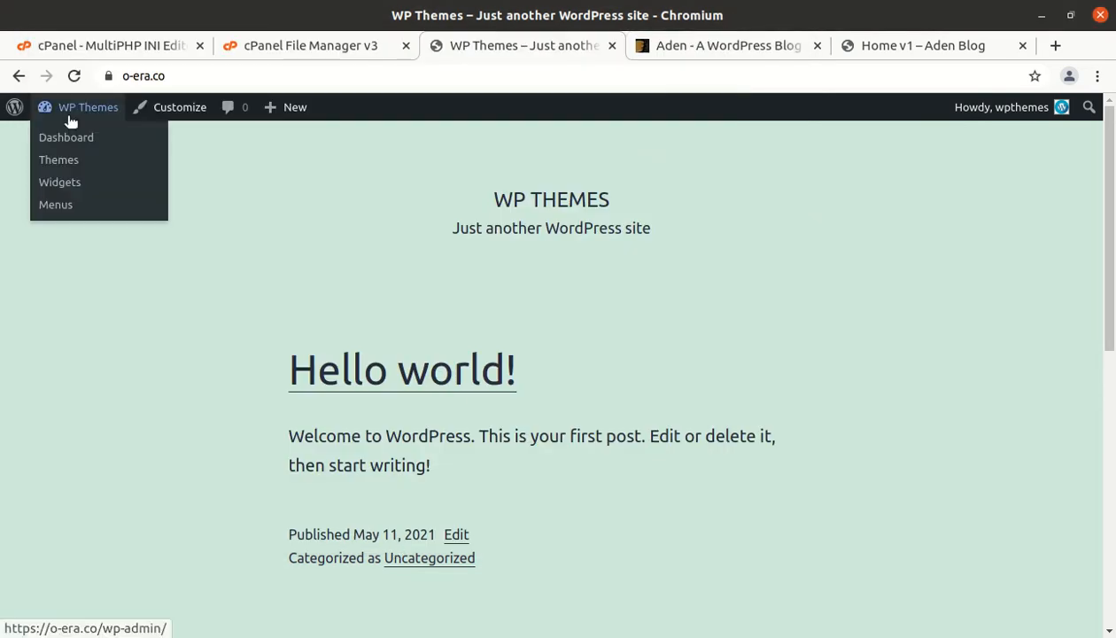
pyautogui.click(73, 163)
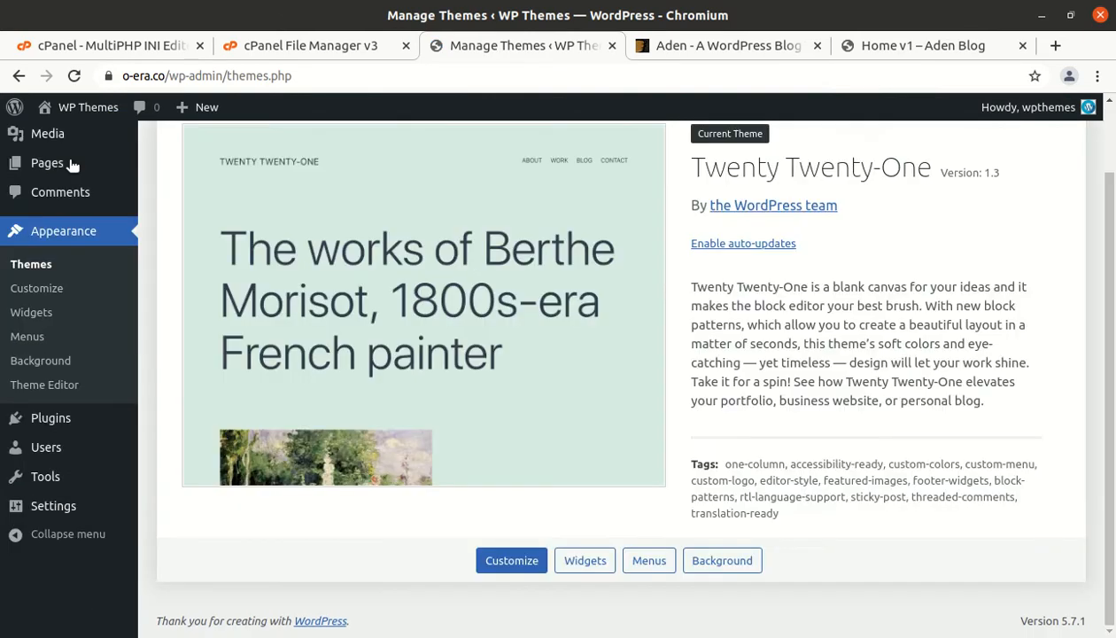
pyautogui.scroll(2, 249, 250)
pyautogui.click(304, 152)
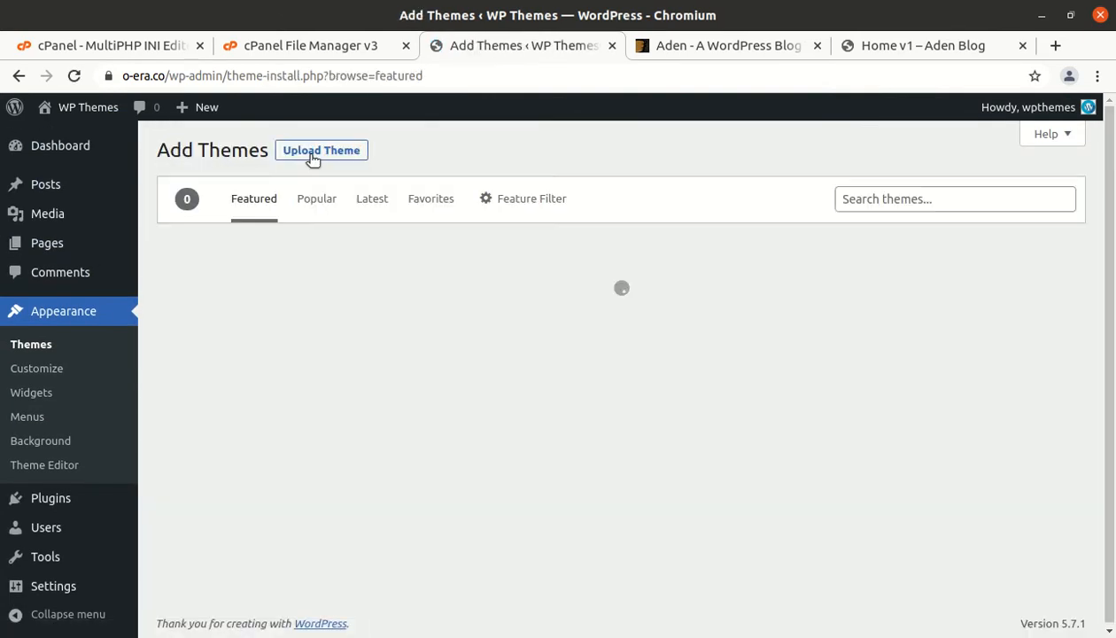
pyautogui.click(312, 152)
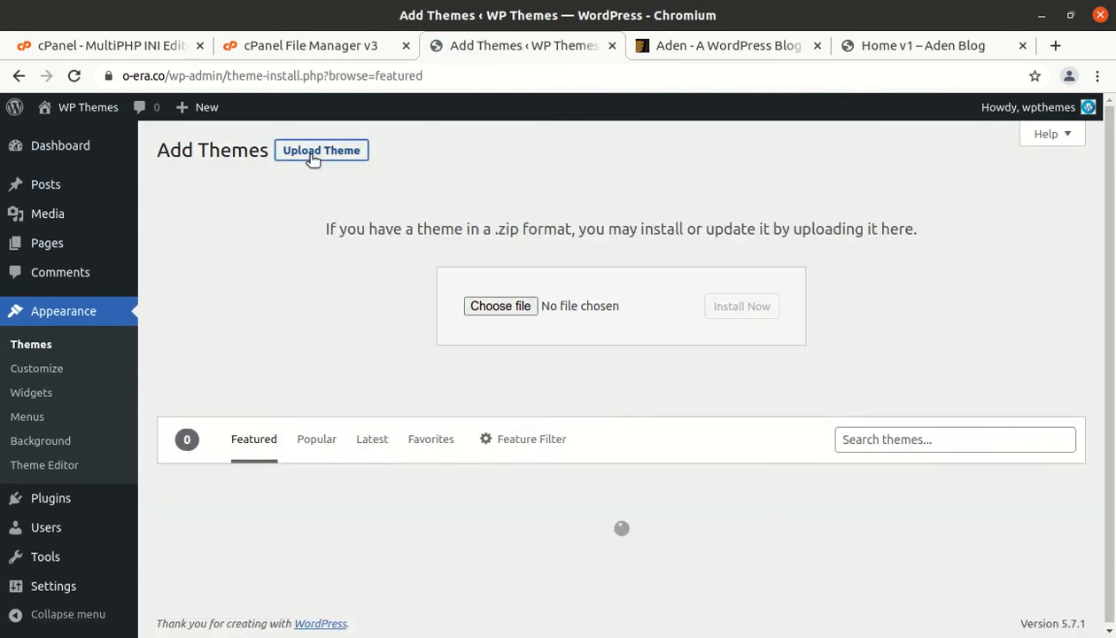
pyautogui.click(501, 306)
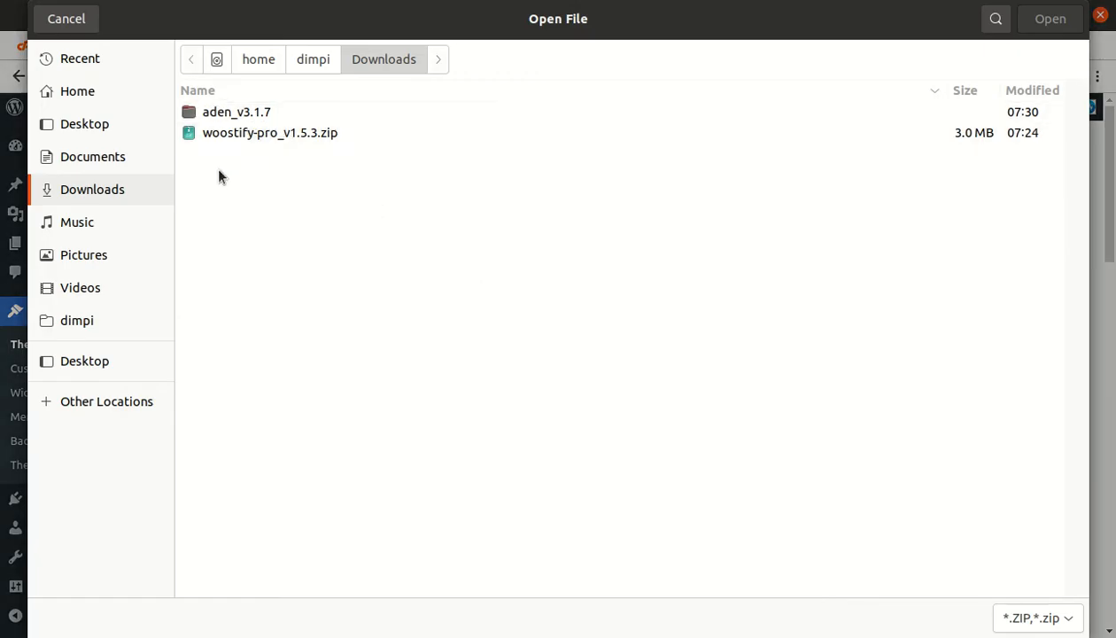
pyautogui.doubleClick(242, 110)
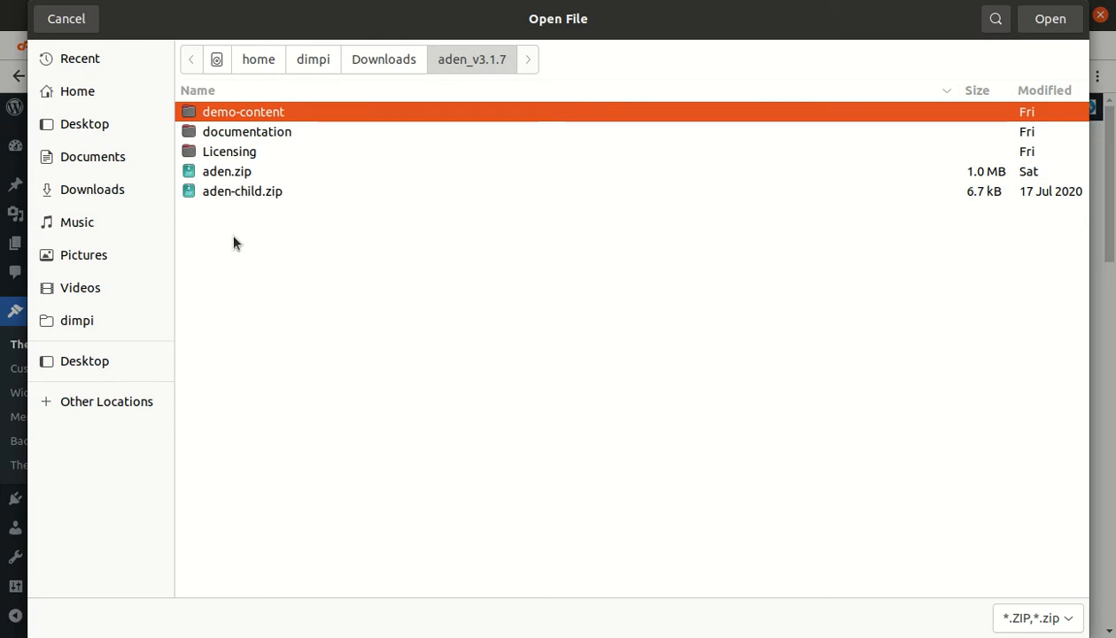
pyautogui.click(228, 171)
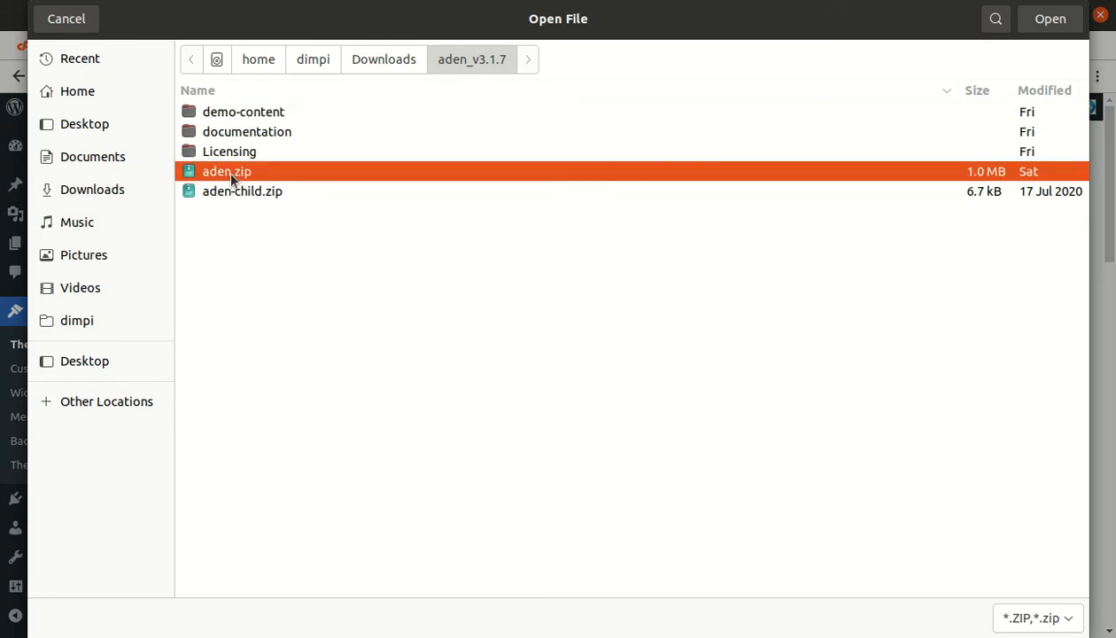
pyautogui.click(66, 23)
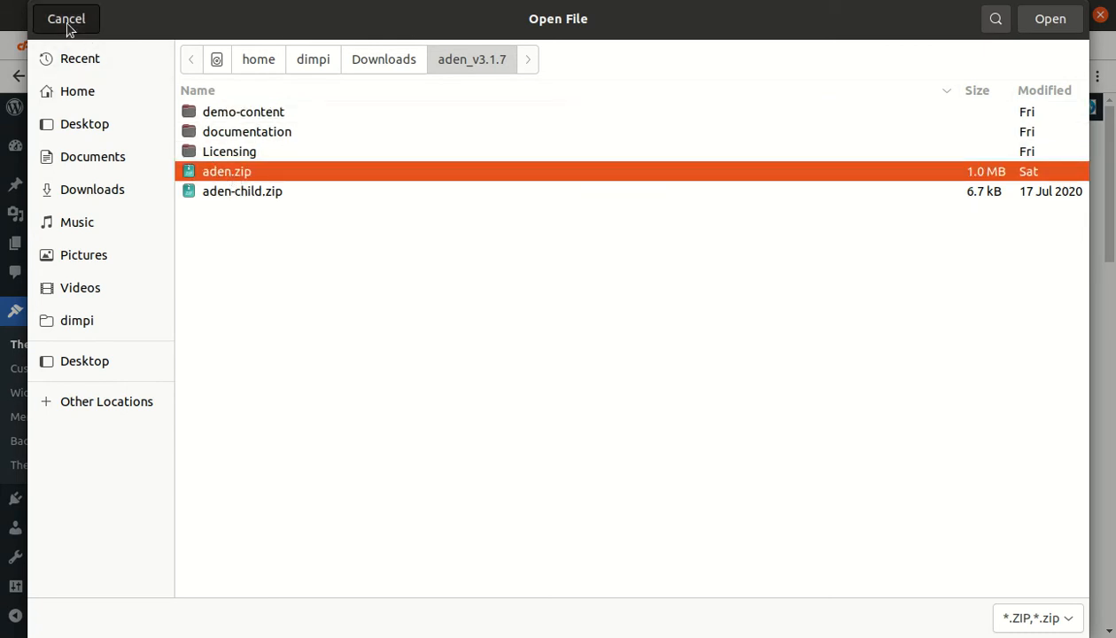
# Switch to cPanel File Manager, upload aden.zip from the aden_v3.1.7 folder to o-era.co/wp-content/themes and return to that folder
pyautogui.click(254, 47)
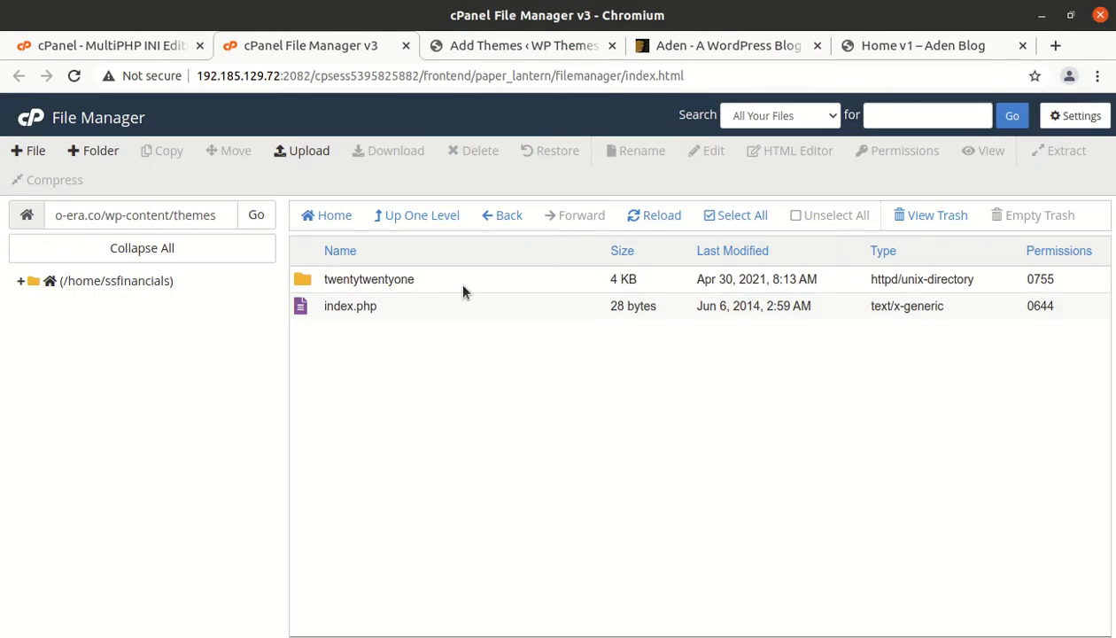
pyautogui.click(300, 151)
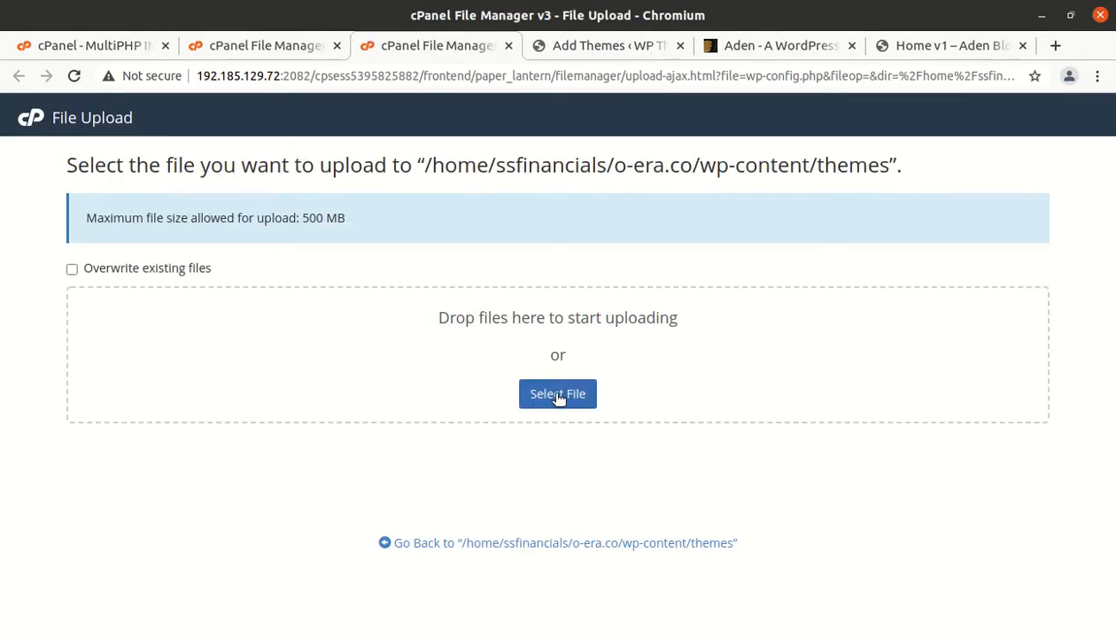
pyautogui.click(558, 395)
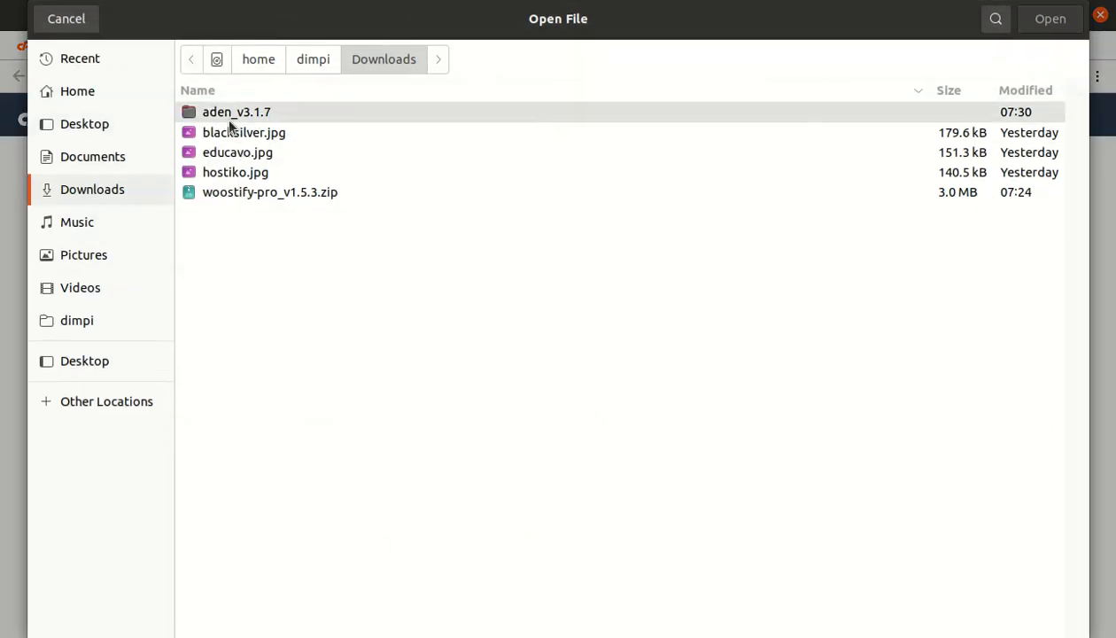
pyautogui.click(86, 191)
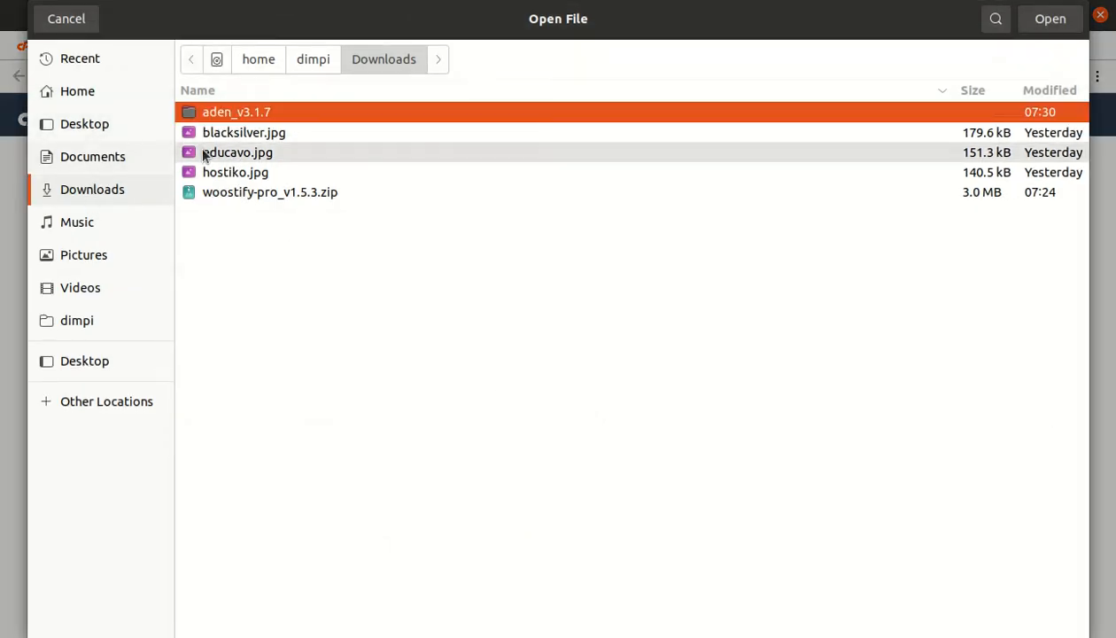
pyautogui.doubleClick(251, 111)
pyautogui.click(279, 172)
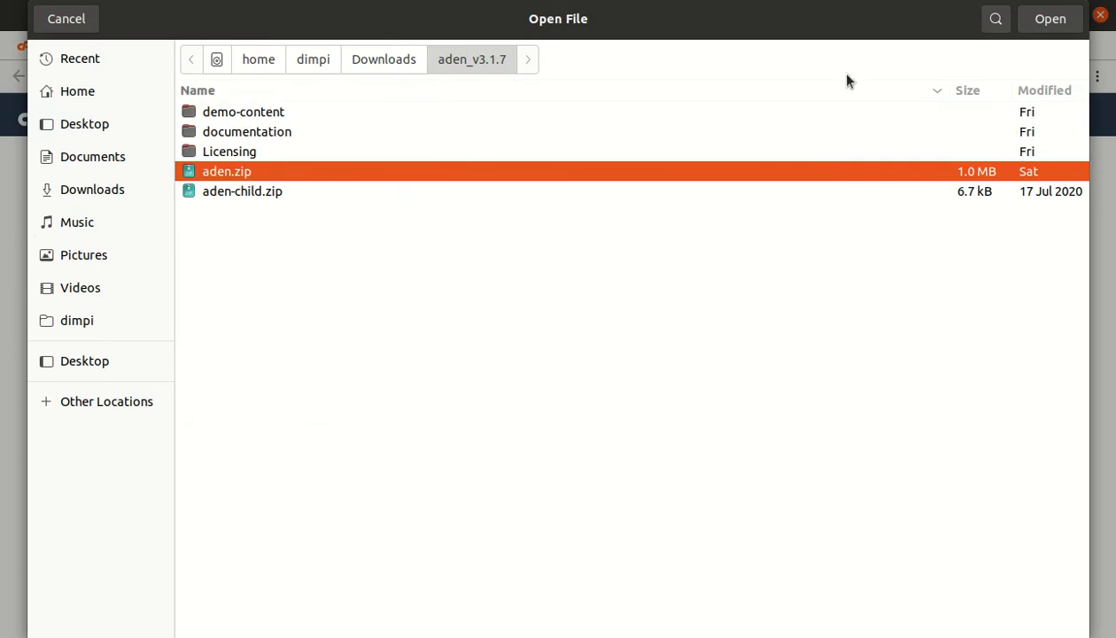
pyautogui.click(1044, 25)
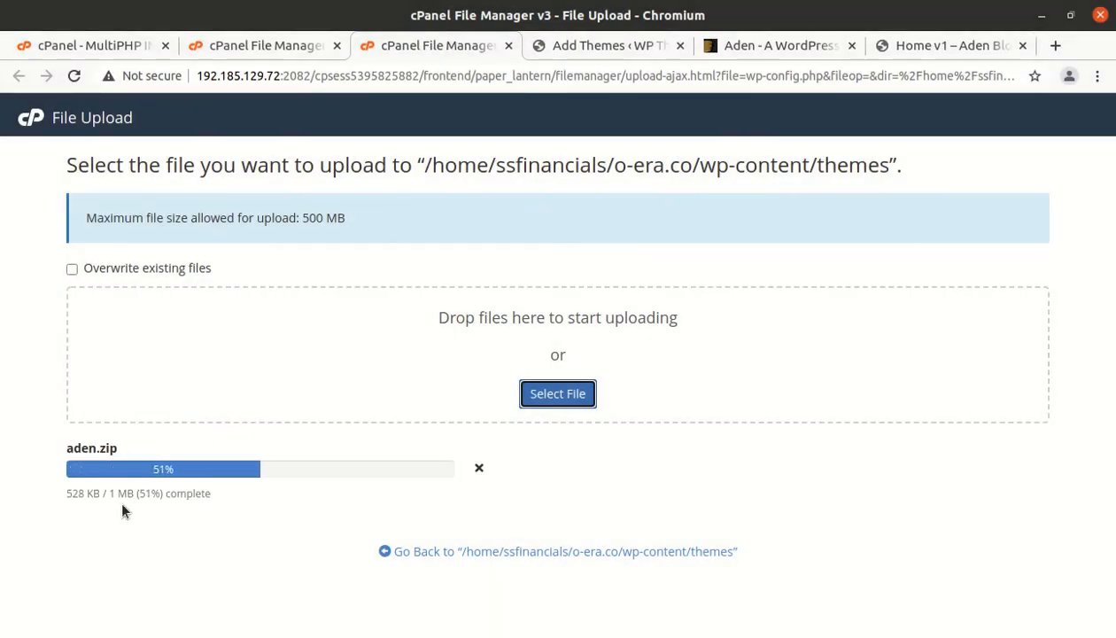
pyautogui.doubleClick(116, 493)
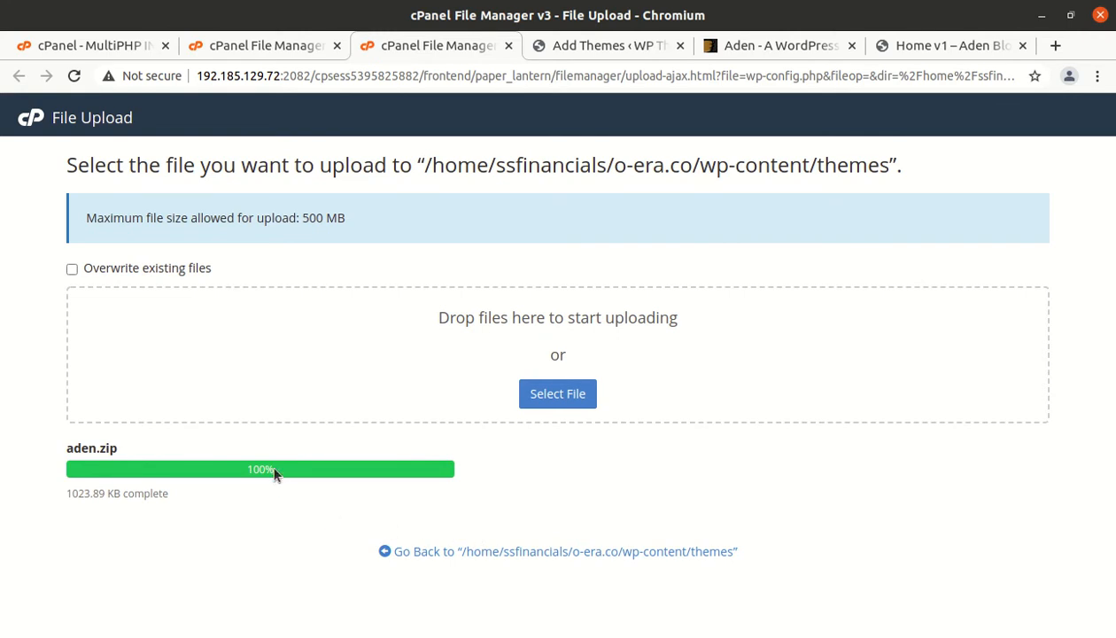
pyautogui.moveTo(271, 469); pyautogui.dragTo(250, 469)
pyautogui.click(421, 551)
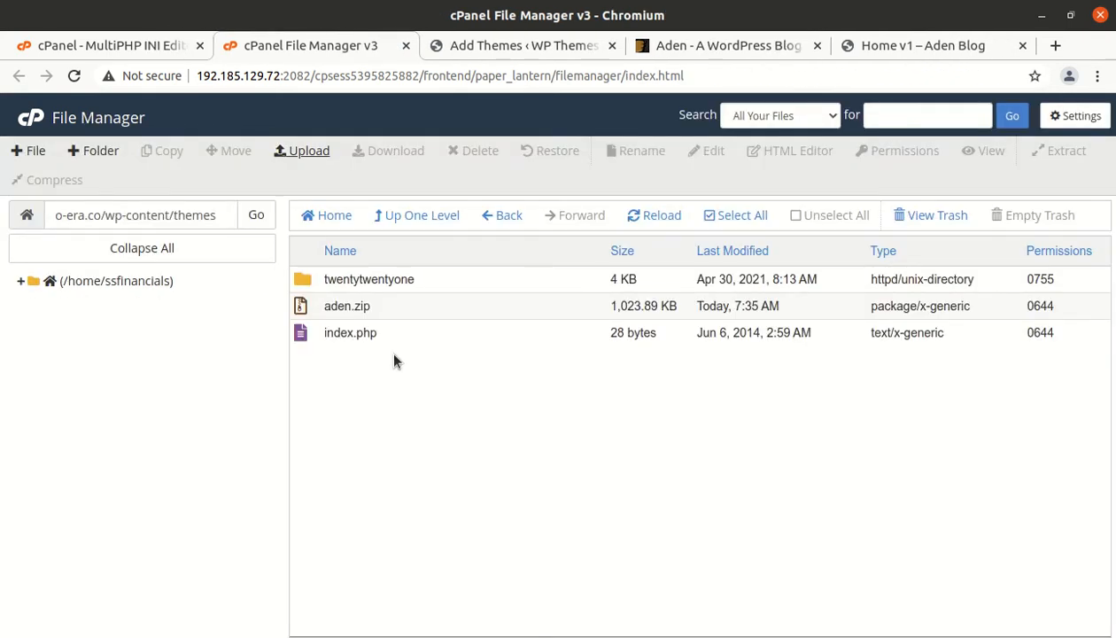
# Extract aden.zip into /o-era.co/wp-content/themes, reload the listing and look through the extracted aden folder
pyautogui.rightClick(405, 307)
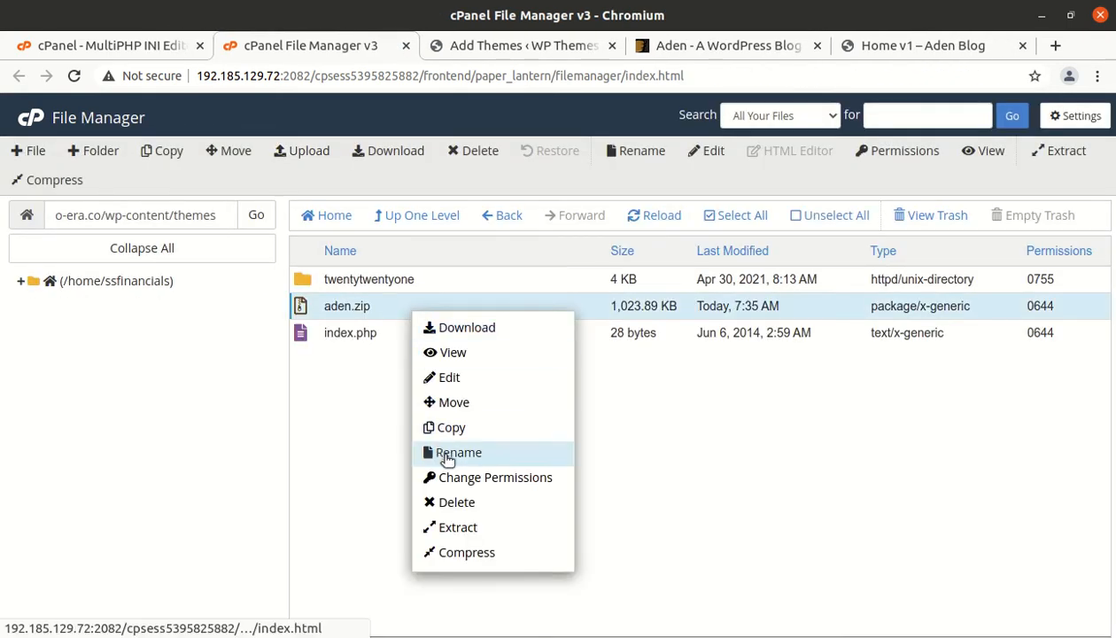
pyautogui.click(451, 527)
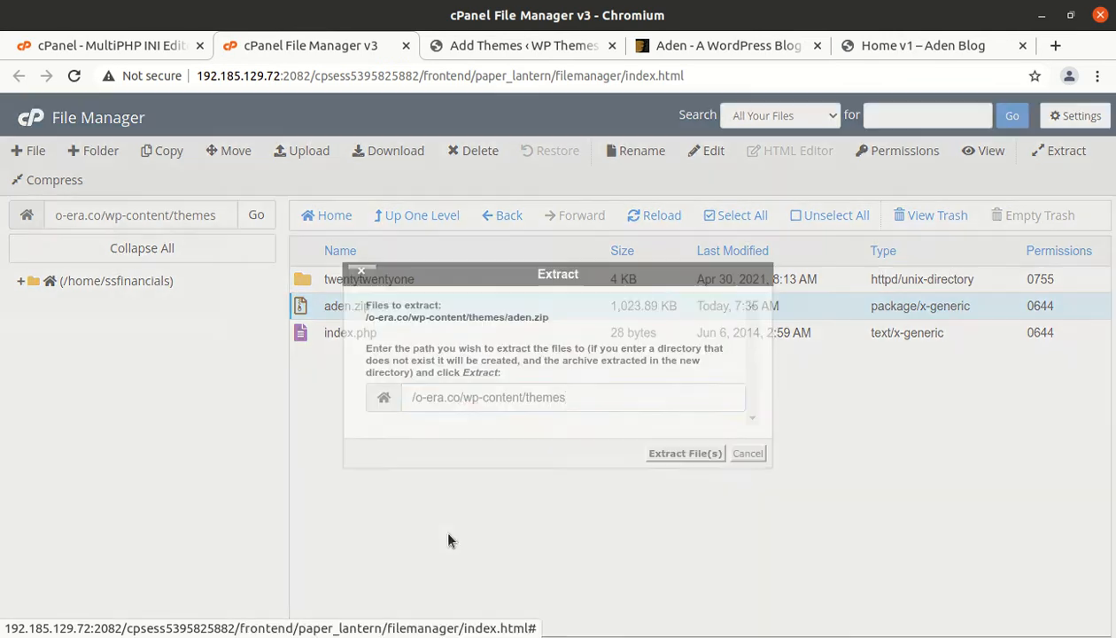
pyautogui.click(691, 452)
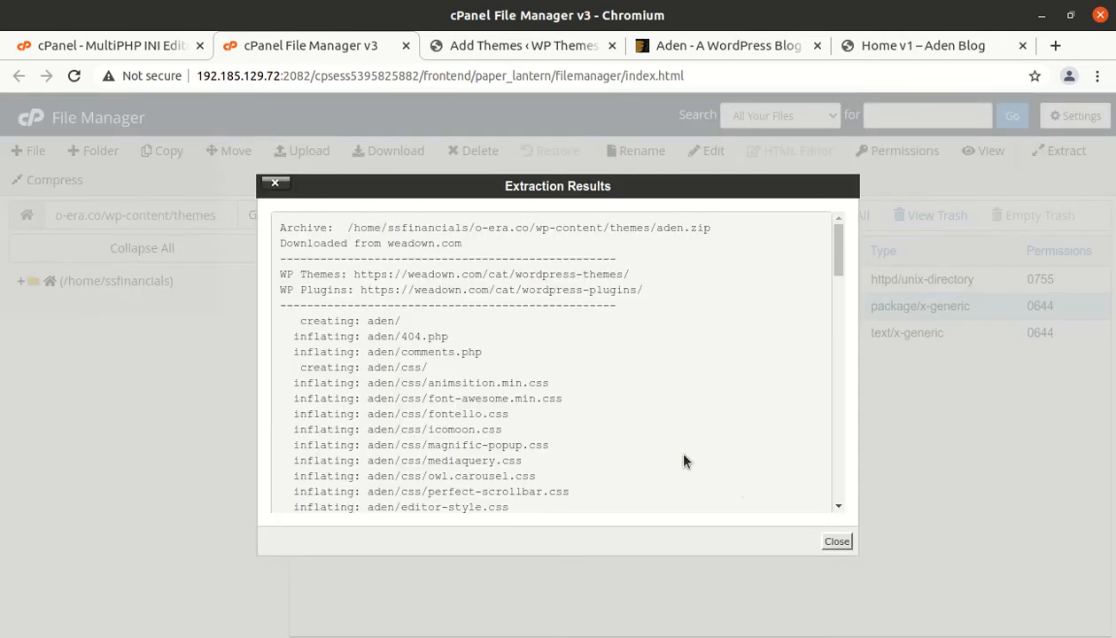
pyautogui.click(831, 541)
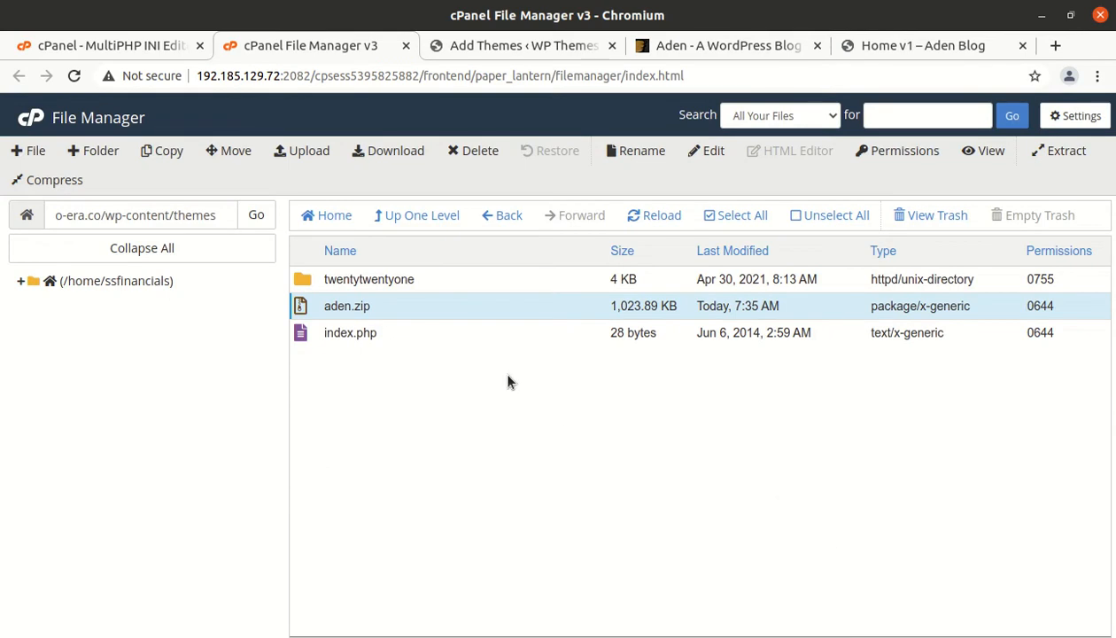
pyautogui.click(641, 220)
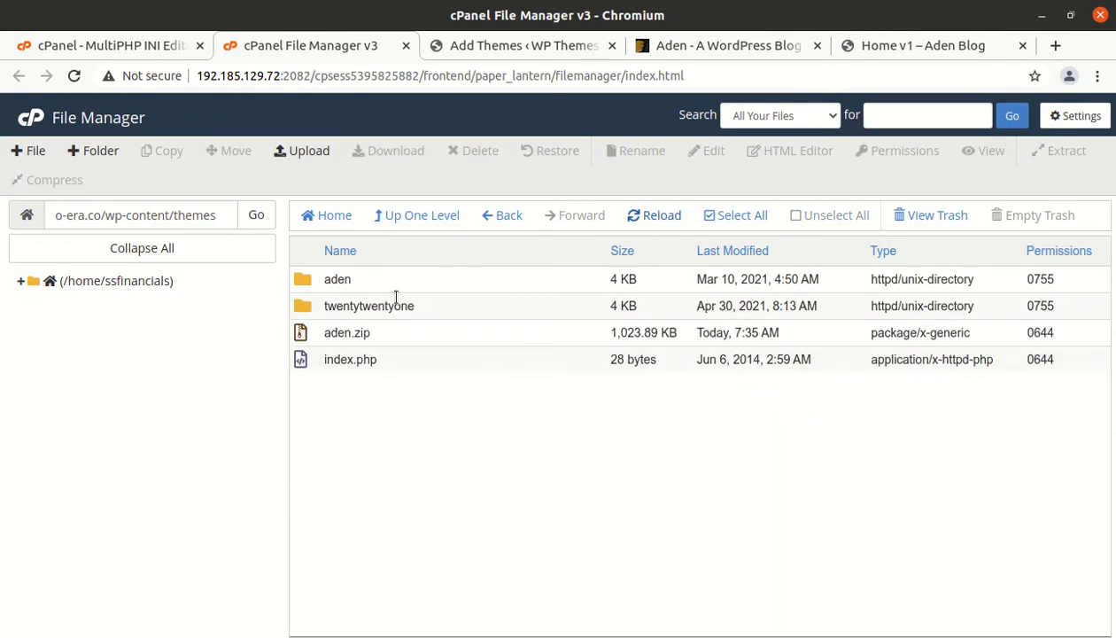
pyautogui.doubleClick(373, 281)
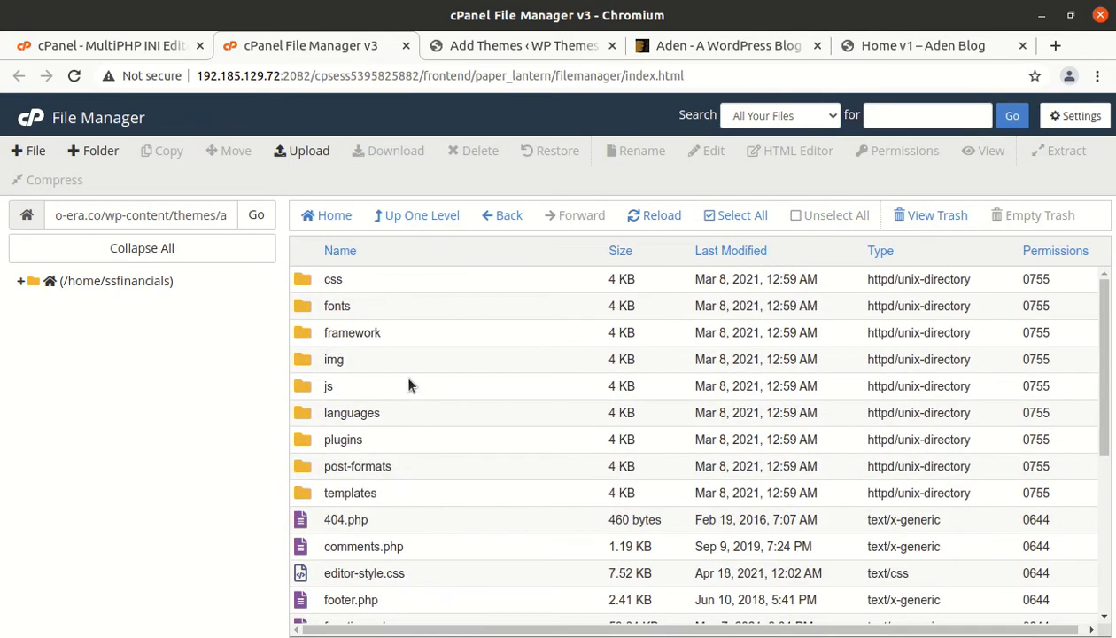
pyautogui.scroll(-5, 408, 381)
pyautogui.scroll(5, 409, 383)
# Return to the themes folder and permanently delete aden.zip, skipping the trash
pyautogui.click(429, 218)
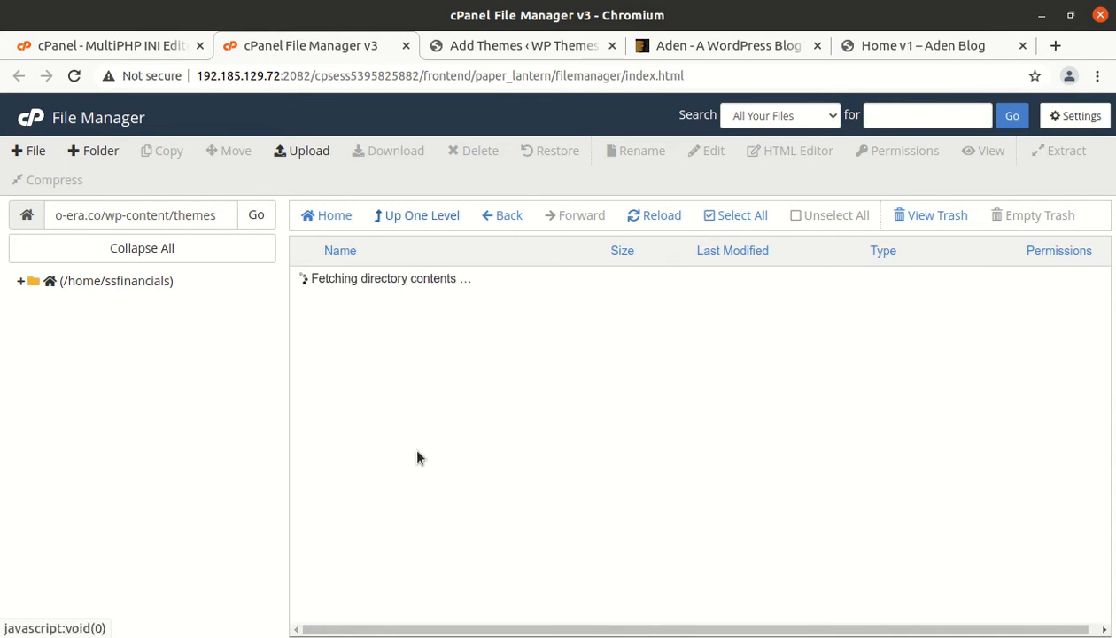
pyautogui.click(401, 337)
pyautogui.click(477, 151)
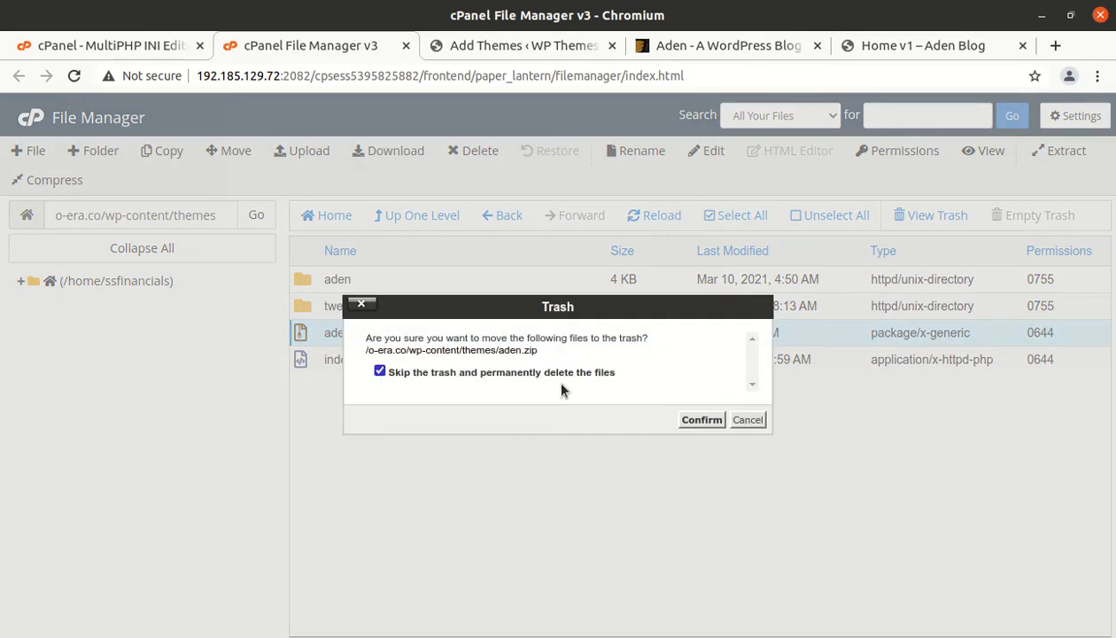
pyautogui.click(702, 420)
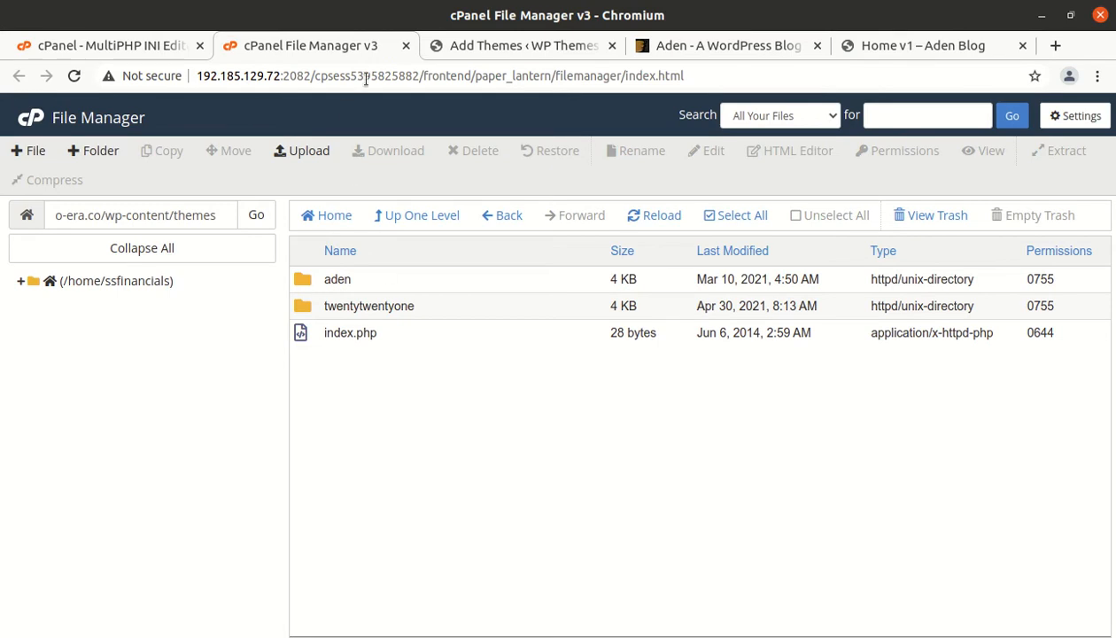
# Switch to the WordPress dashboard, review the Aden theme's details on the Themes page and activate the theme
pyautogui.click(501, 49)
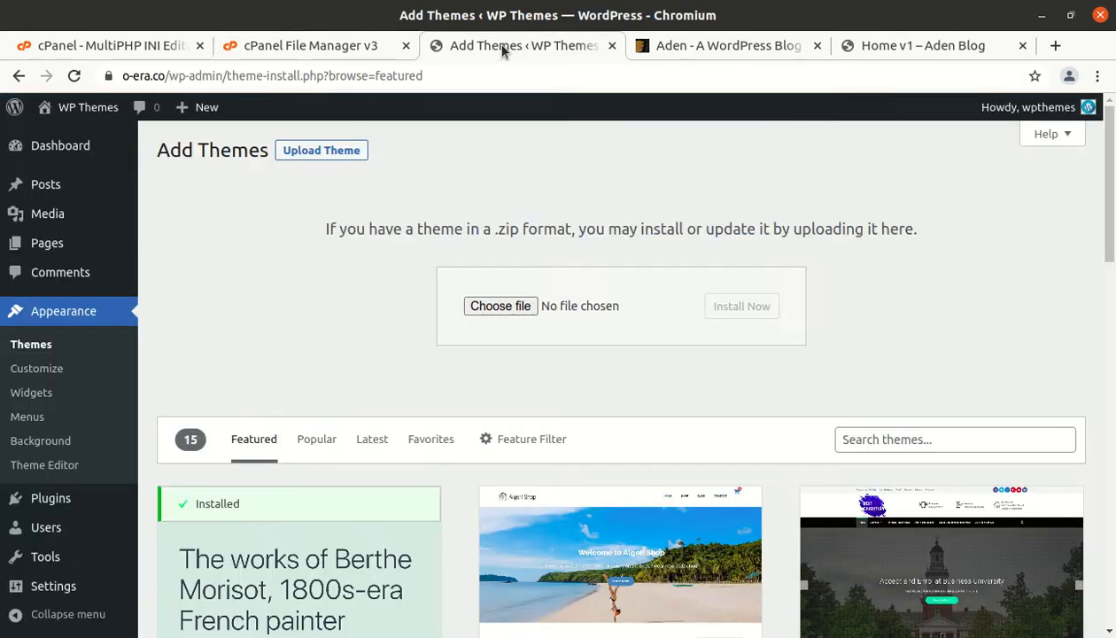
pyautogui.click(31, 349)
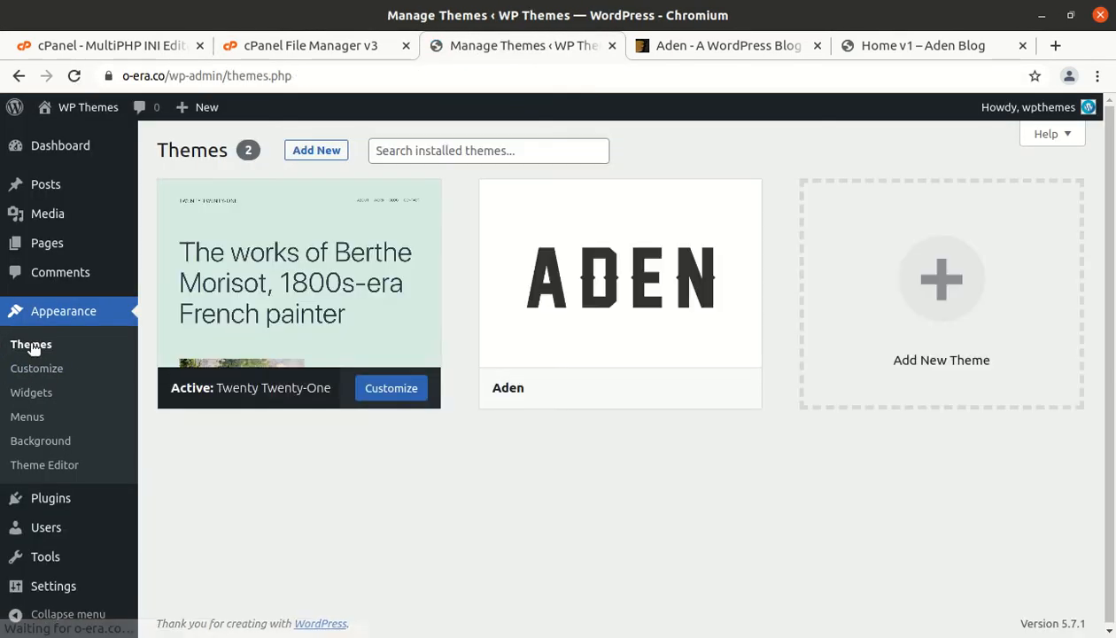
pyautogui.click(599, 296)
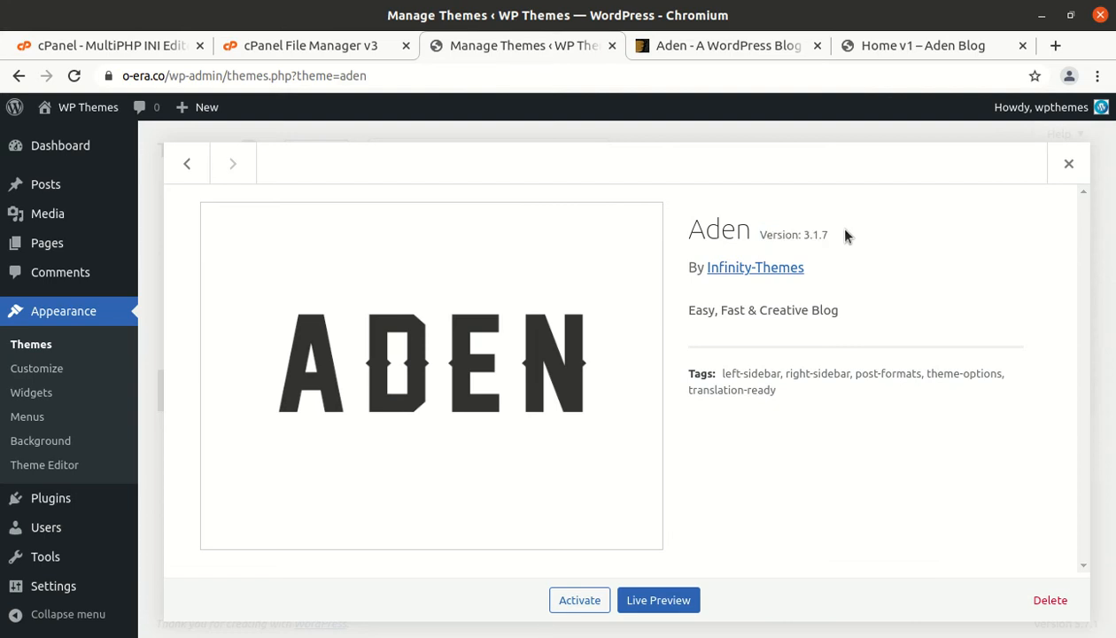
pyautogui.moveTo(830, 325); pyautogui.dragTo(690, 316)
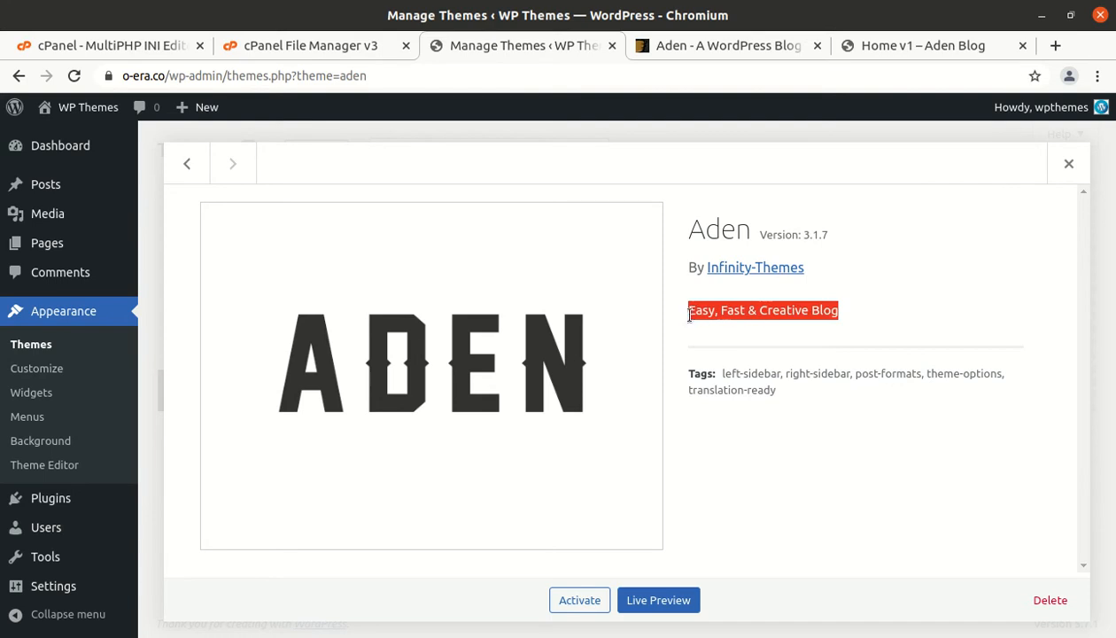
pyautogui.click(881, 298)
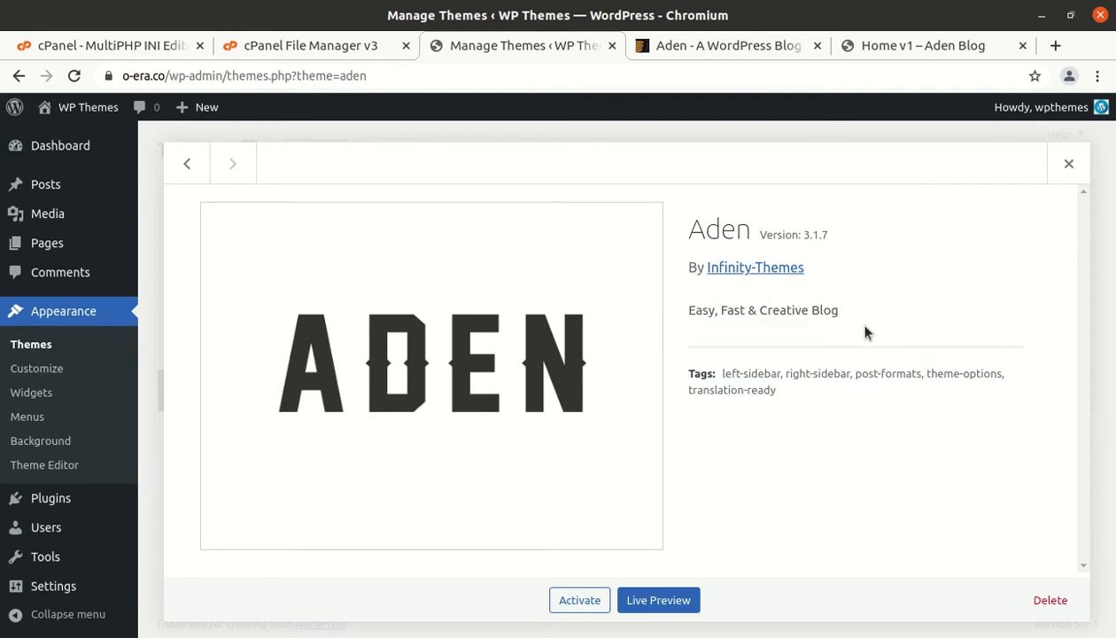
pyautogui.click(579, 601)
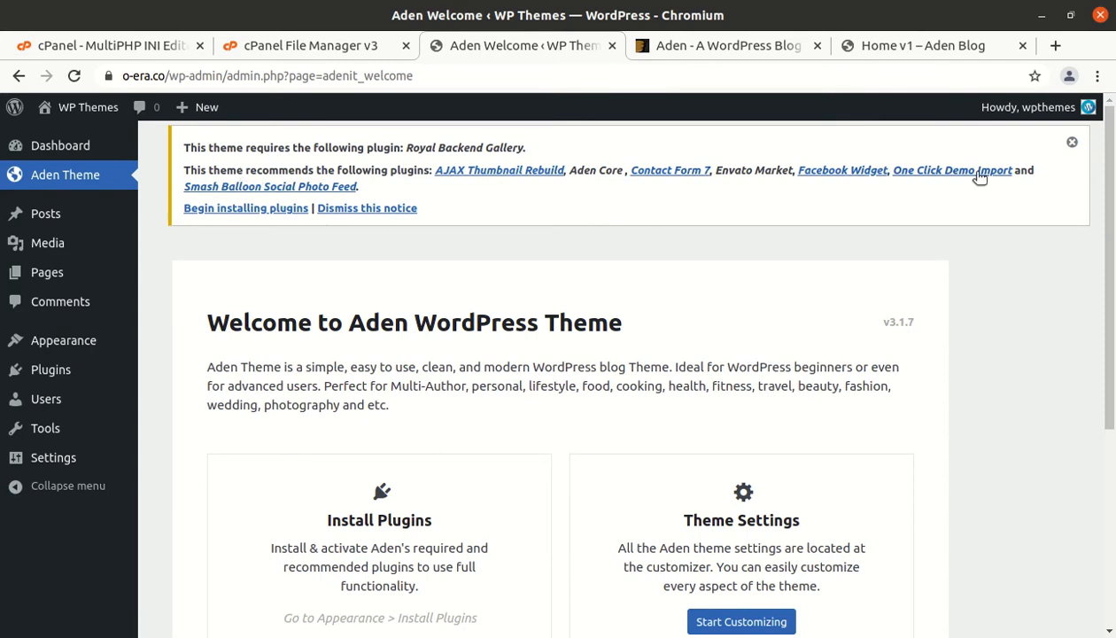
# Examine the Aden welcome page, including its plugin notice and the plugins, settings, demo content and documentation sections
pyautogui.scroll(-3, 974, 177)
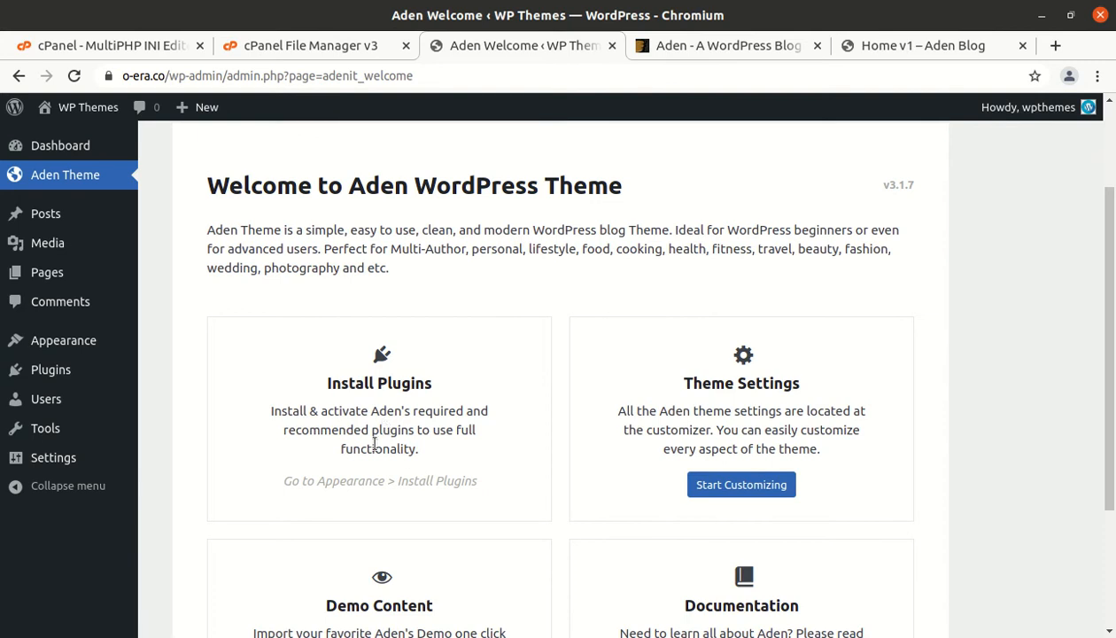
pyautogui.scroll(-3, 344, 509)
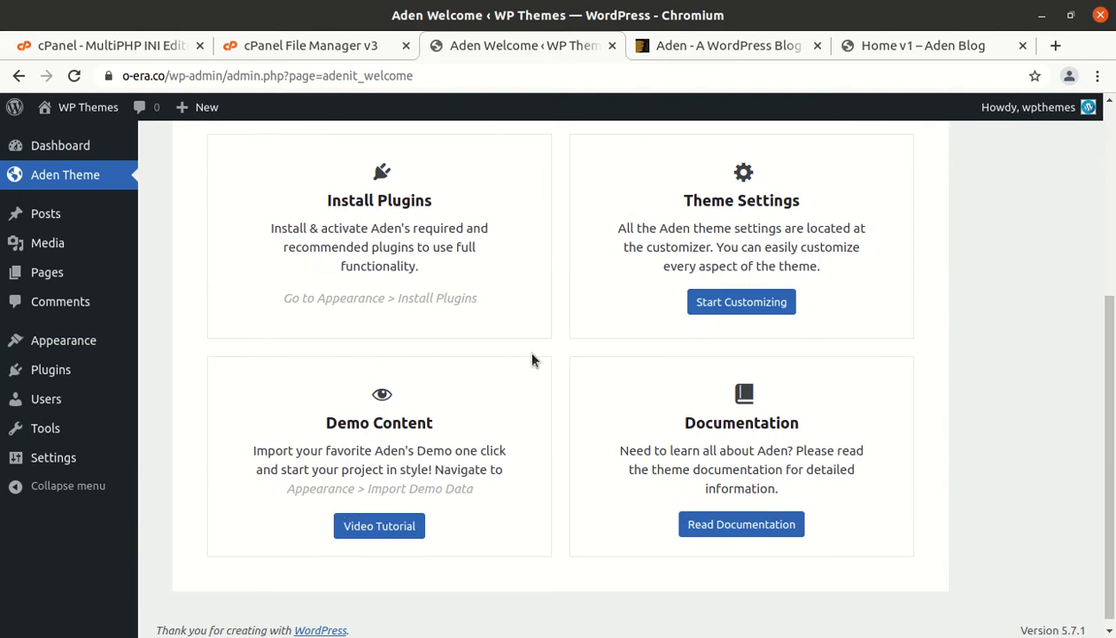
pyautogui.scroll(5, 474, 363)
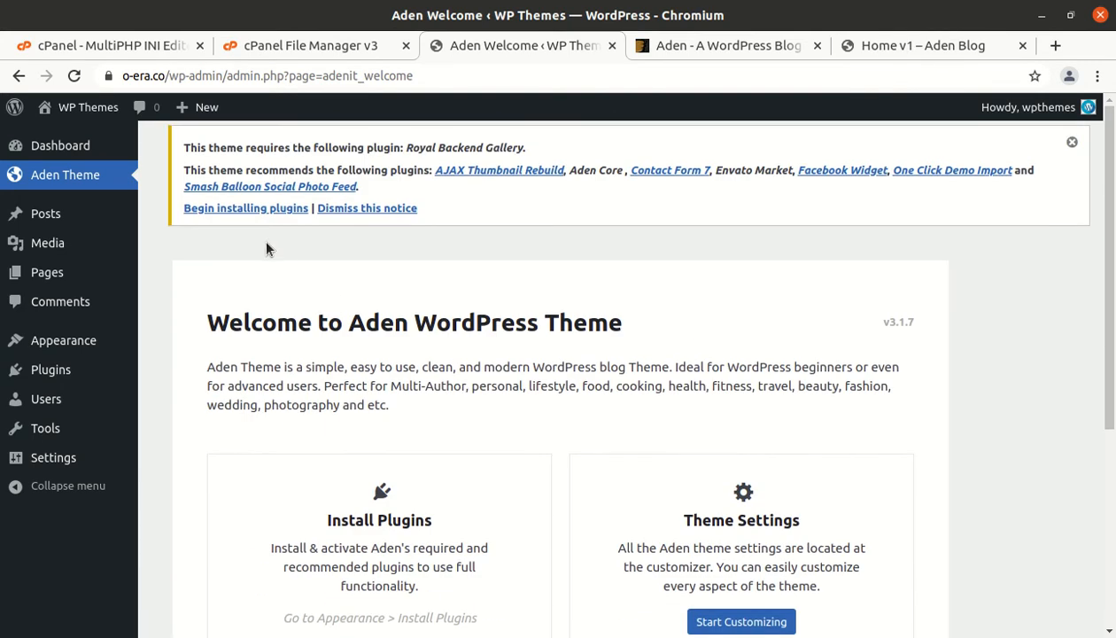
pyautogui.scroll(-3, 270, 254)
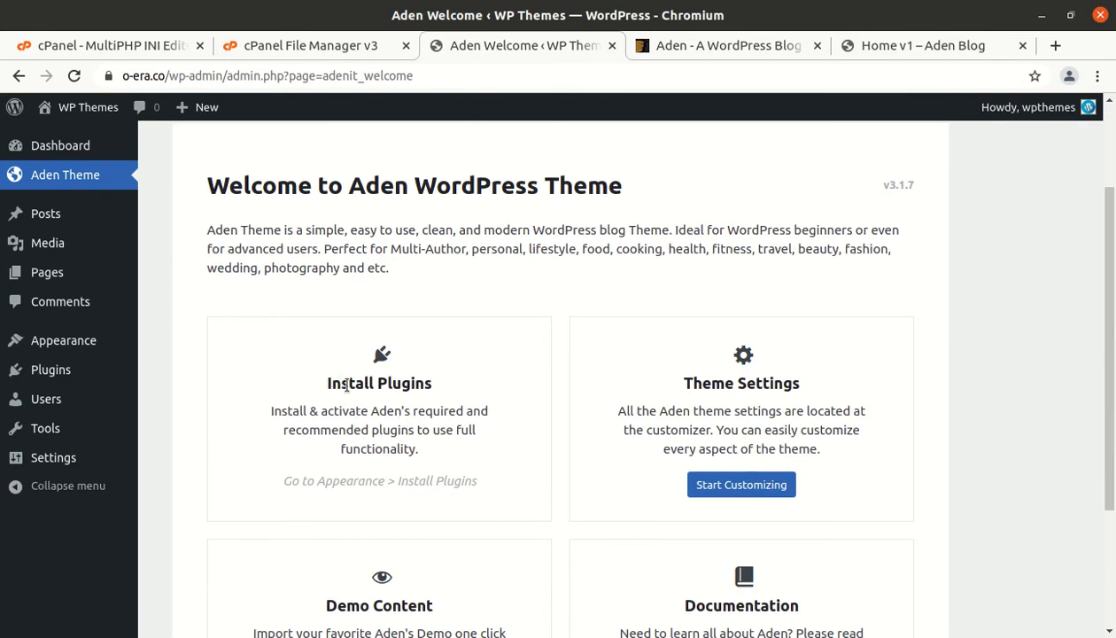
# Open the plugin installer from the theme's notice and review the required and recommended plugins for Aden
pyautogui.scroll(-3, 608, 403)
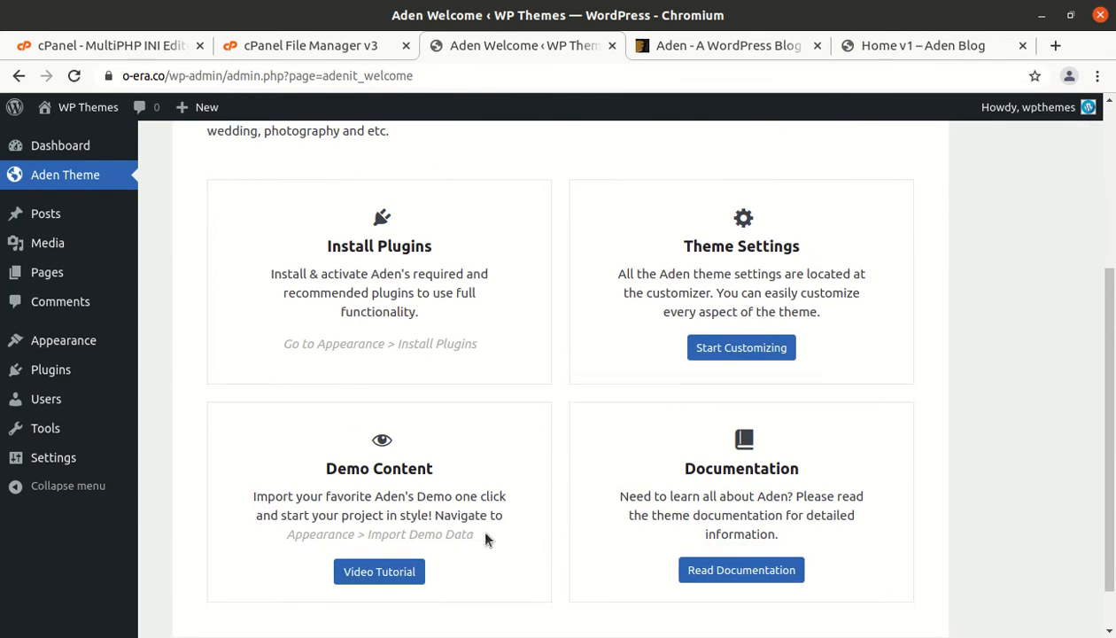
pyautogui.scroll(6, 717, 491)
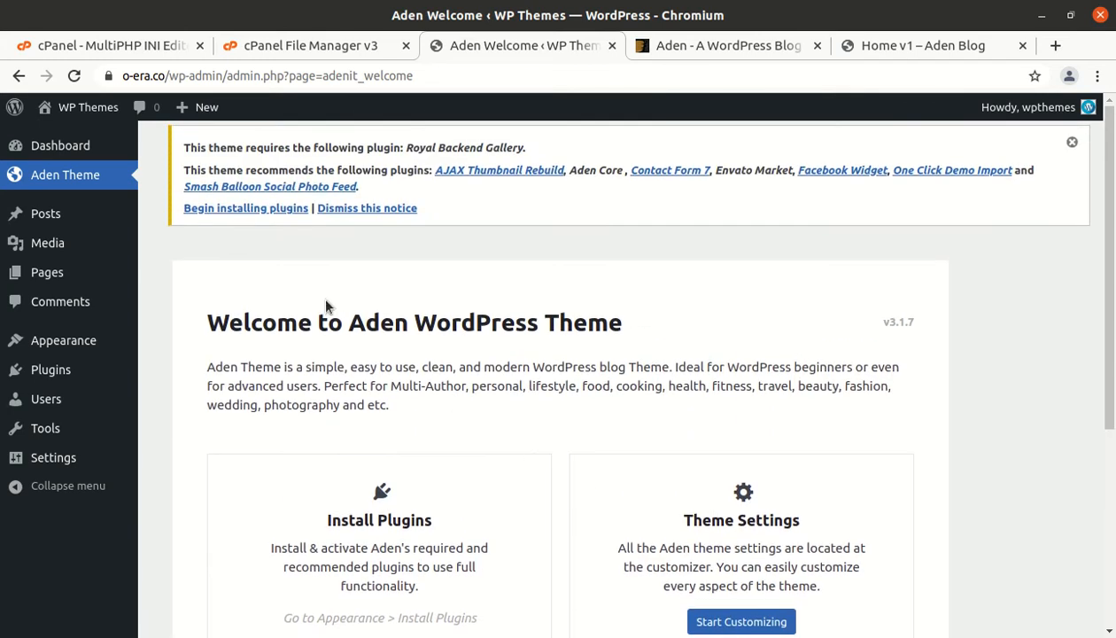
pyautogui.click(261, 213)
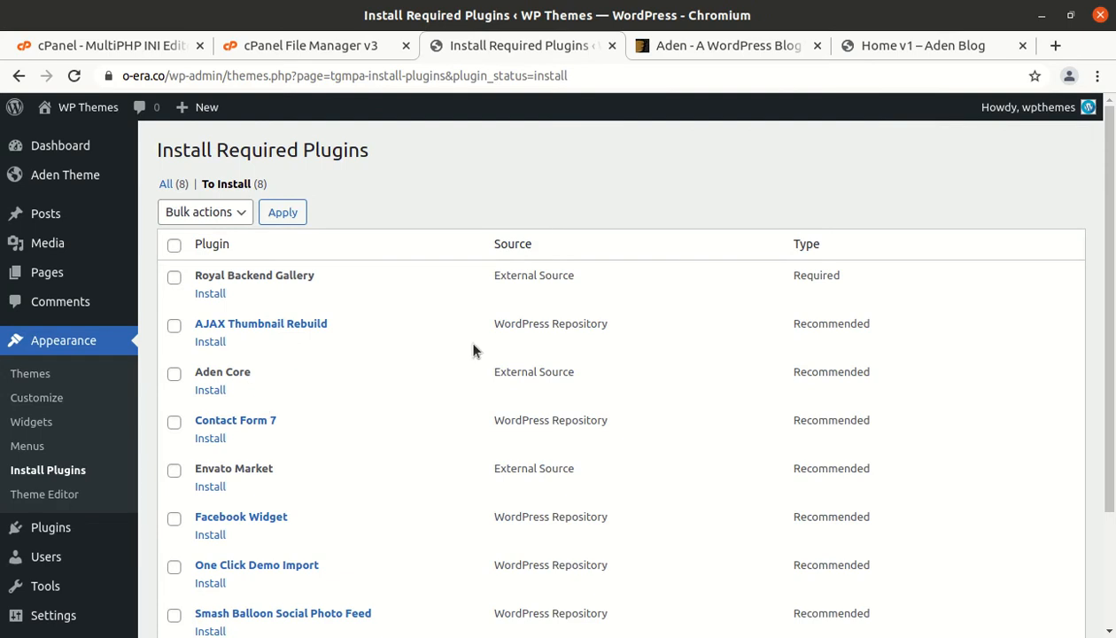
pyautogui.scroll(-2, 532, 354)
pyautogui.scroll(2, 501, 411)
pyautogui.scroll(-2, 413, 382)
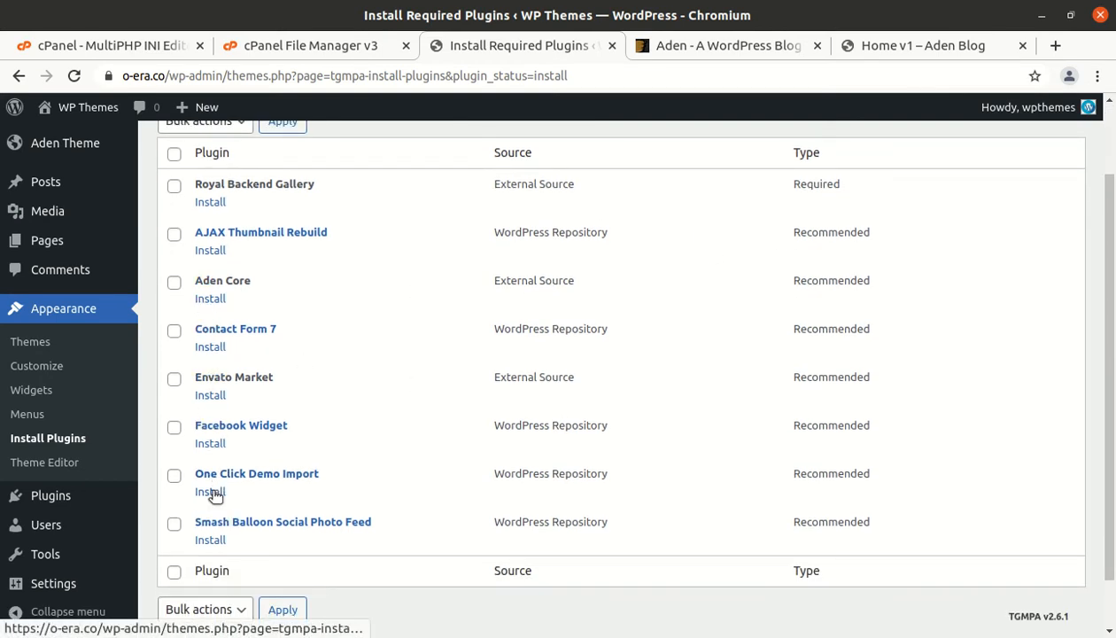
pyautogui.scroll(2, 215, 489)
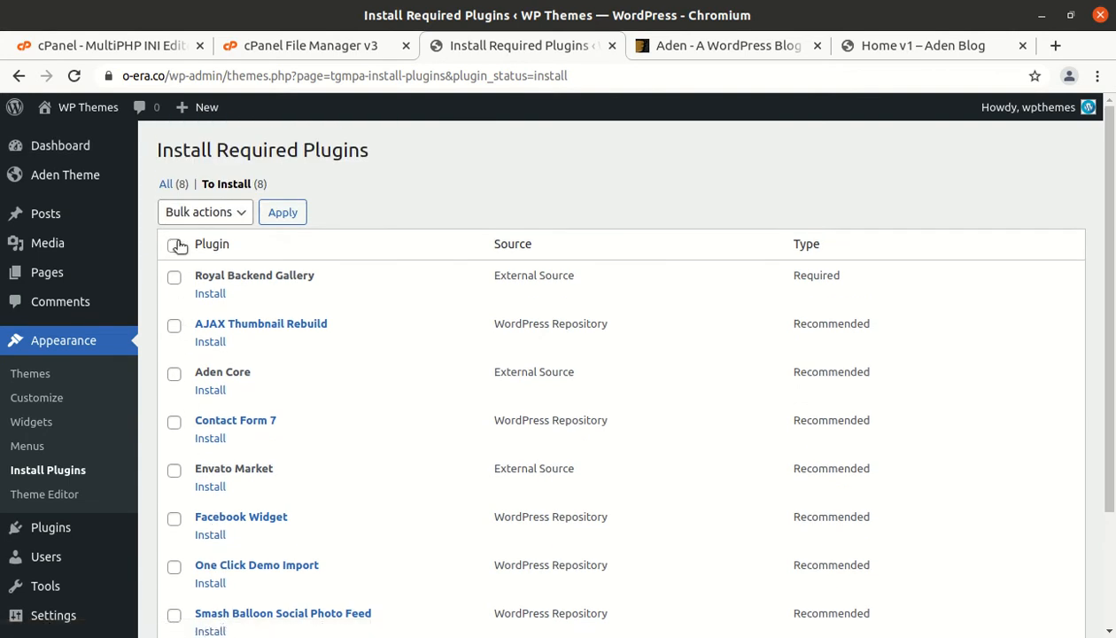
# Bulk-install all the listed Aden plugins, from Royal Backend Gallery to Smash Balloon Social Photo Feed
pyautogui.click(174, 246)
pyautogui.click(217, 213)
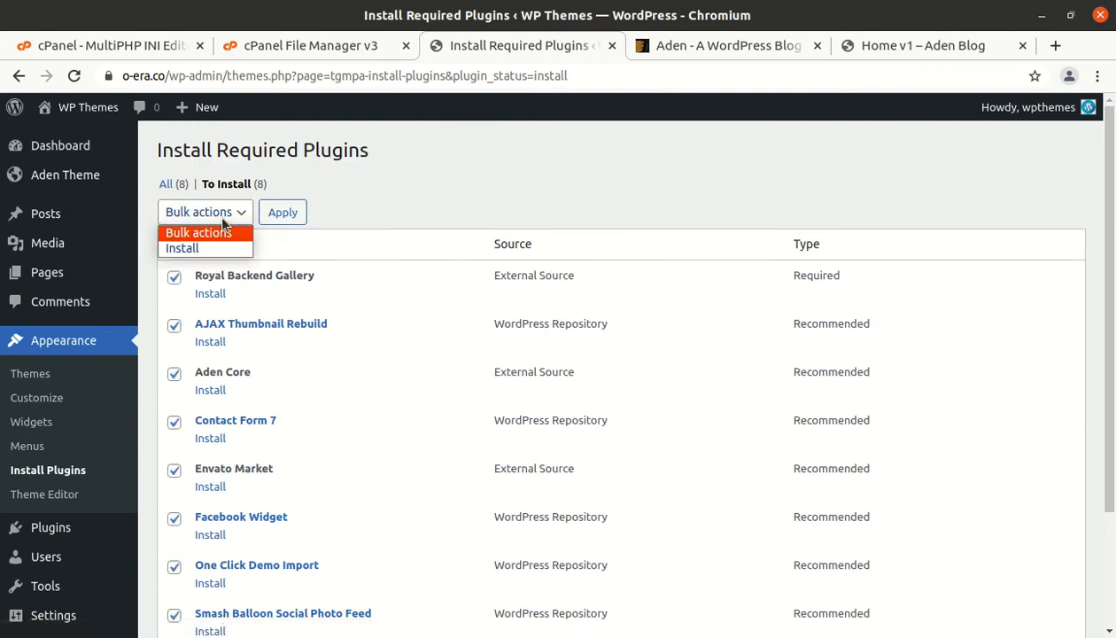
pyautogui.click(215, 250)
pyautogui.click(295, 216)
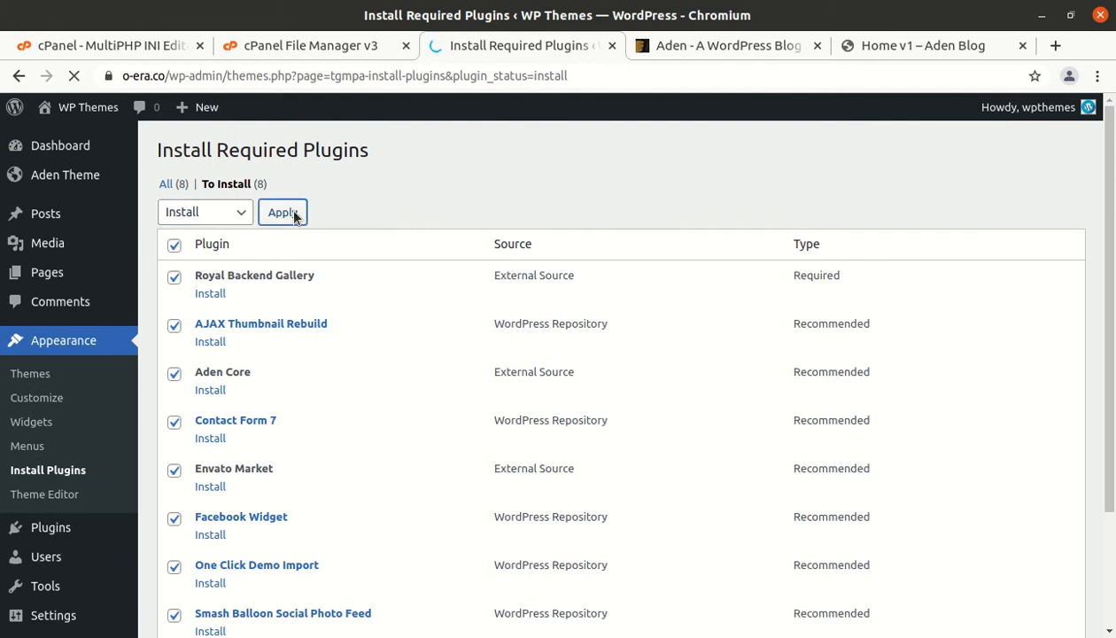
pyautogui.scroll(-2, 312, 461)
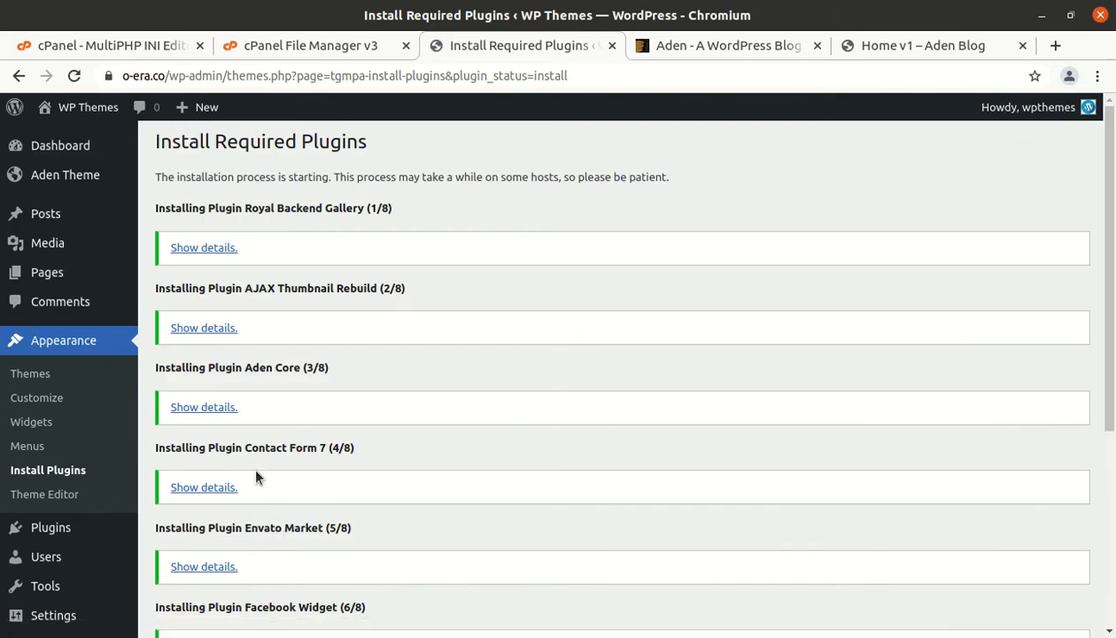
pyautogui.scroll(-4, 256, 478)
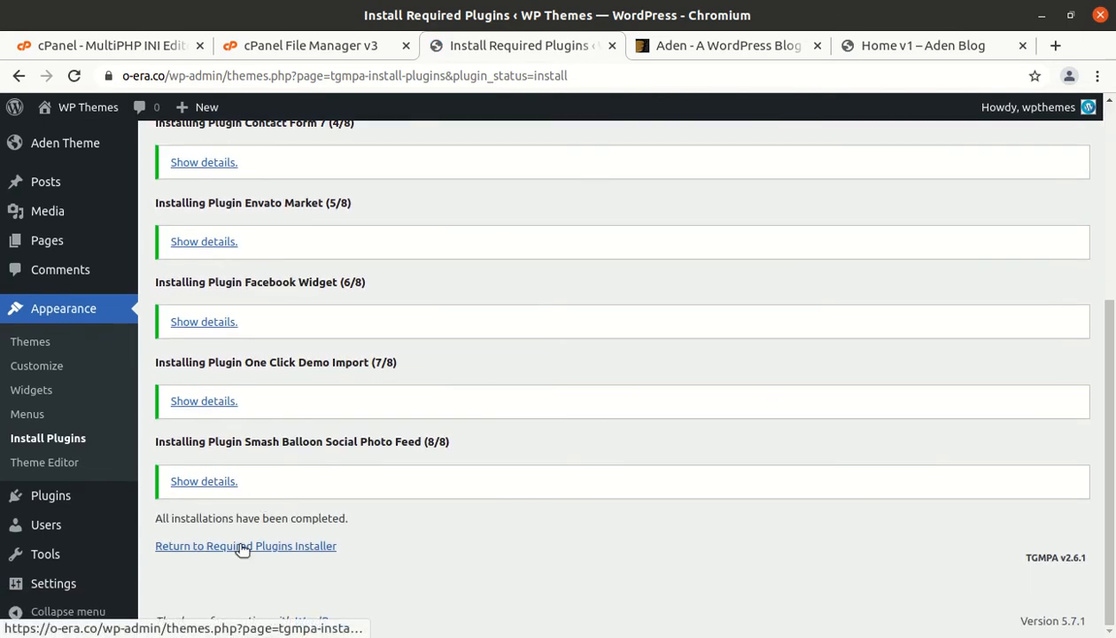
# Return to the required plugins installer and bulk-activate all the installed plugins
pyautogui.click(242, 547)
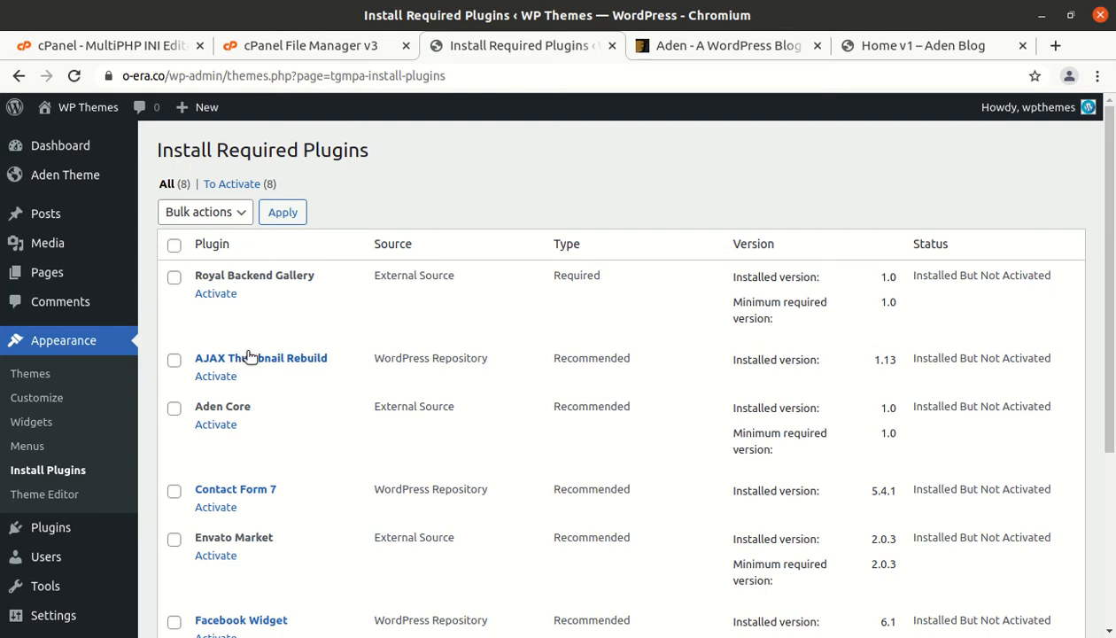
pyautogui.scroll(-2, 186, 258)
pyautogui.scroll(-2, 198, 275)
pyautogui.scroll(3, 190, 256)
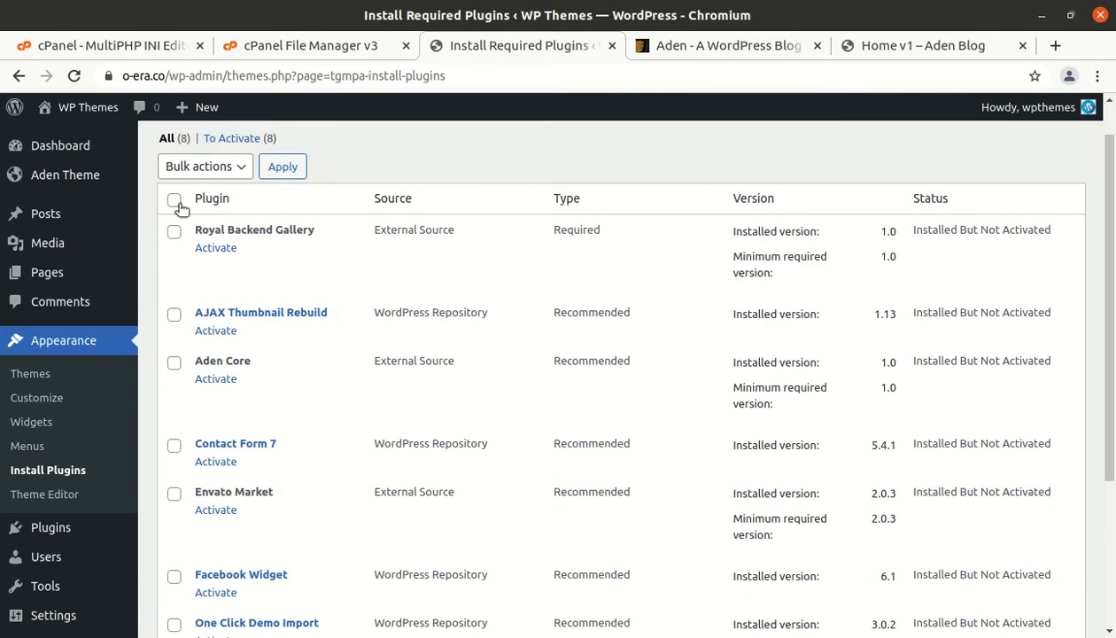
pyautogui.click(175, 200)
pyautogui.click(211, 170)
pyautogui.click(207, 232)
pyautogui.click(281, 177)
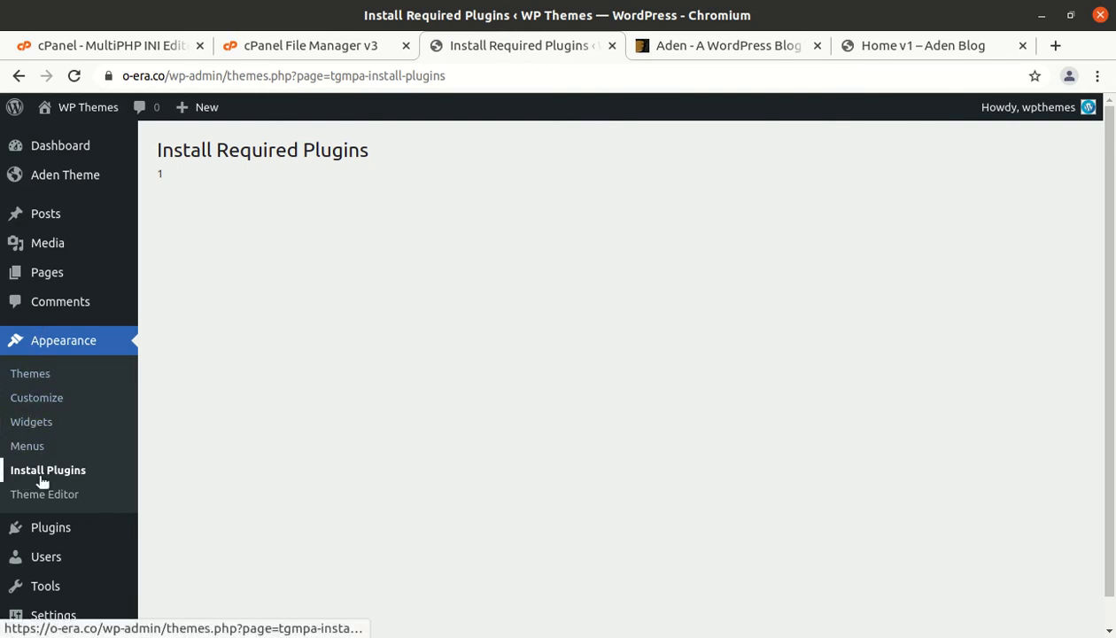
# Go to the site's installed plugins and activate One Click Demo Import
pyautogui.scroll(-1, 52, 429)
pyautogui.click(22, 496)
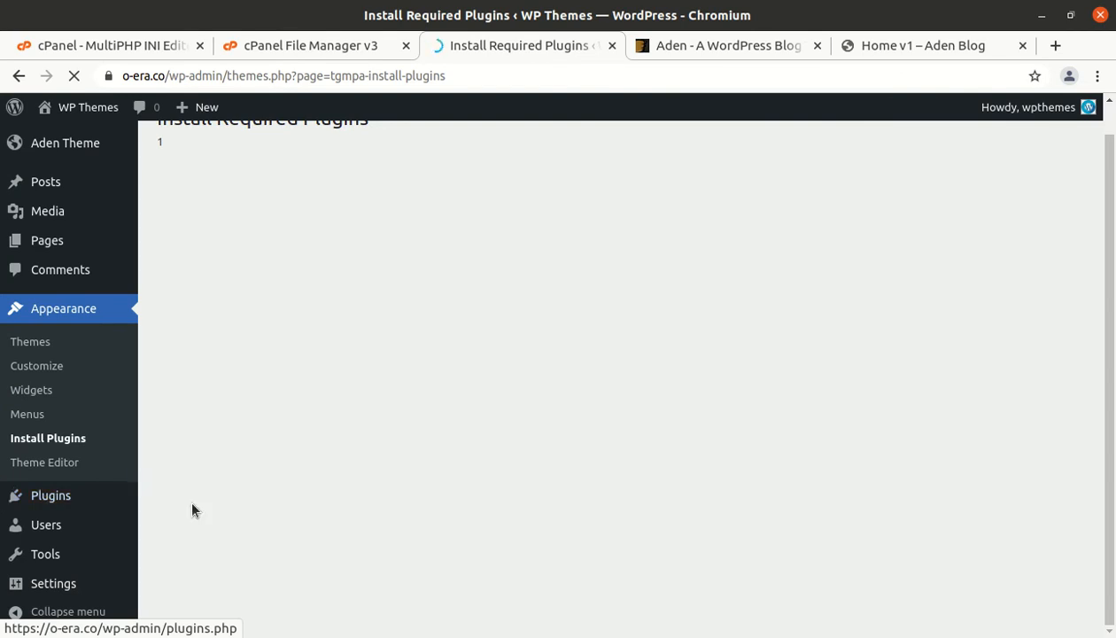
pyautogui.scroll(-3, 384, 389)
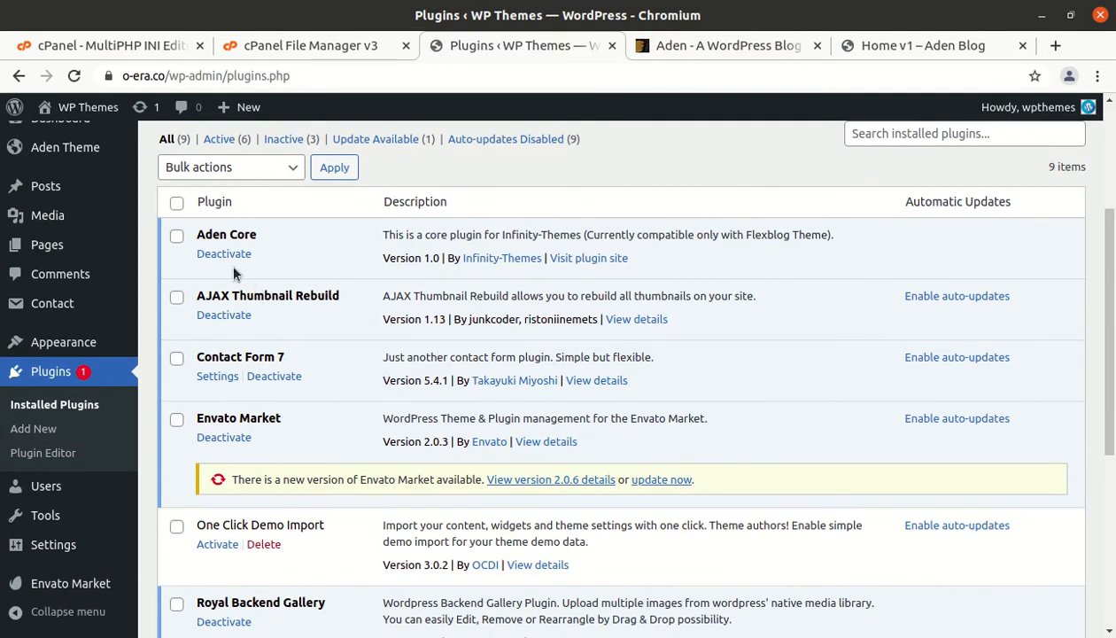
pyautogui.scroll(-2, 234, 273)
pyautogui.click(217, 409)
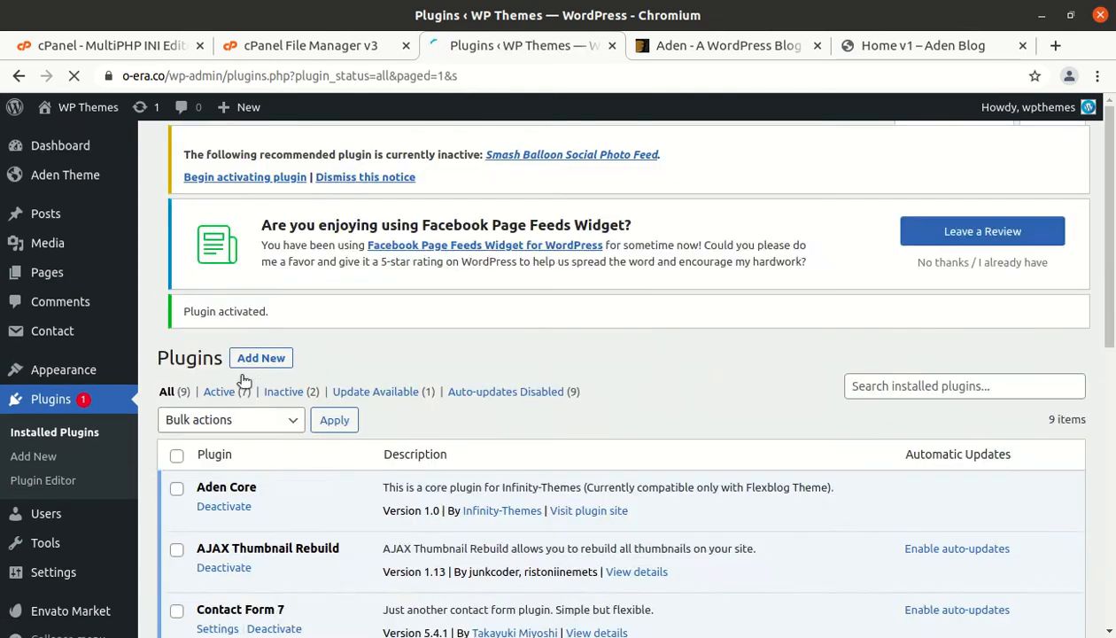
# Activate the Smash Balloon Instagram Feed plugin
pyautogui.scroll(-5, 212, 386)
pyautogui.scroll(-3, 283, 363)
pyautogui.click(216, 429)
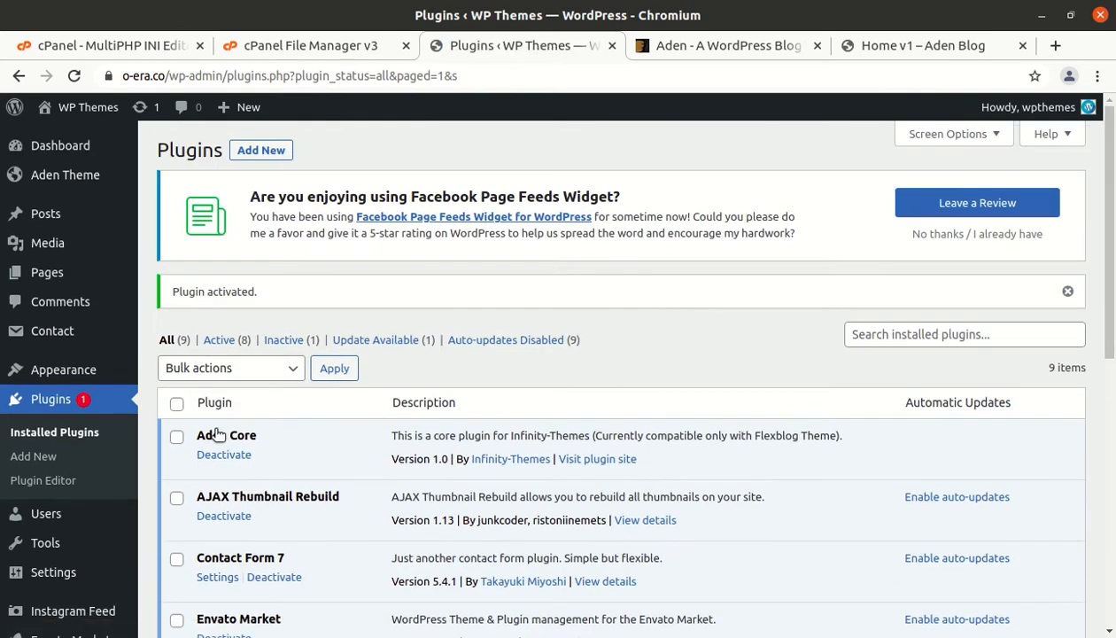
# Check through the installed plugins list which plugins are active and which are inactive
pyautogui.scroll(-4, 324, 390)
pyautogui.scroll(2, 325, 391)
pyautogui.scroll(-5, 324, 391)
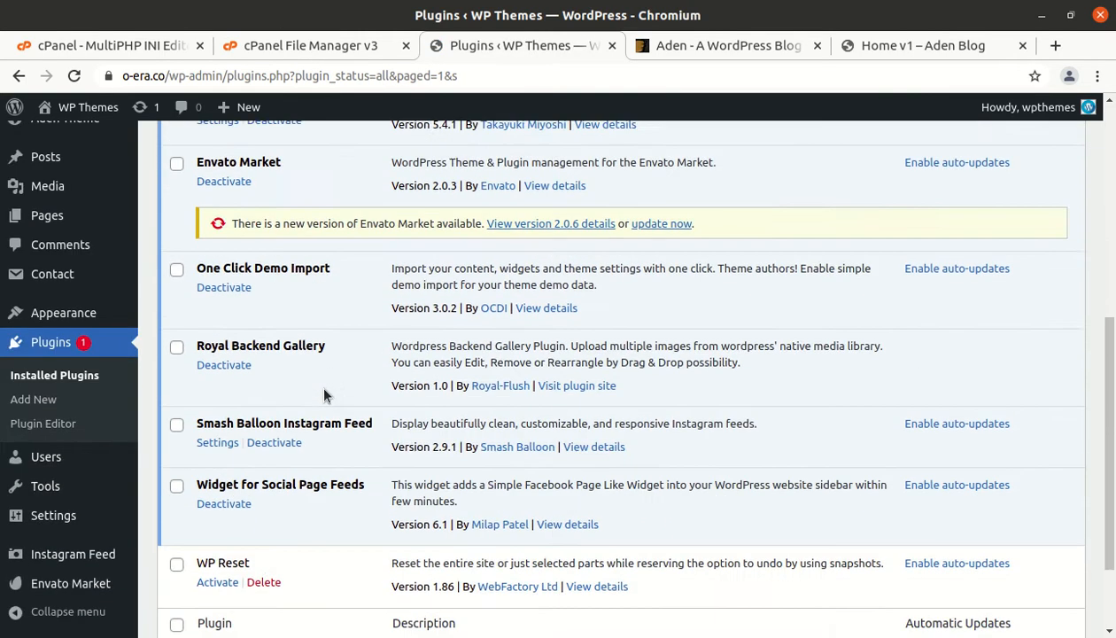
pyautogui.scroll(7, 235, 407)
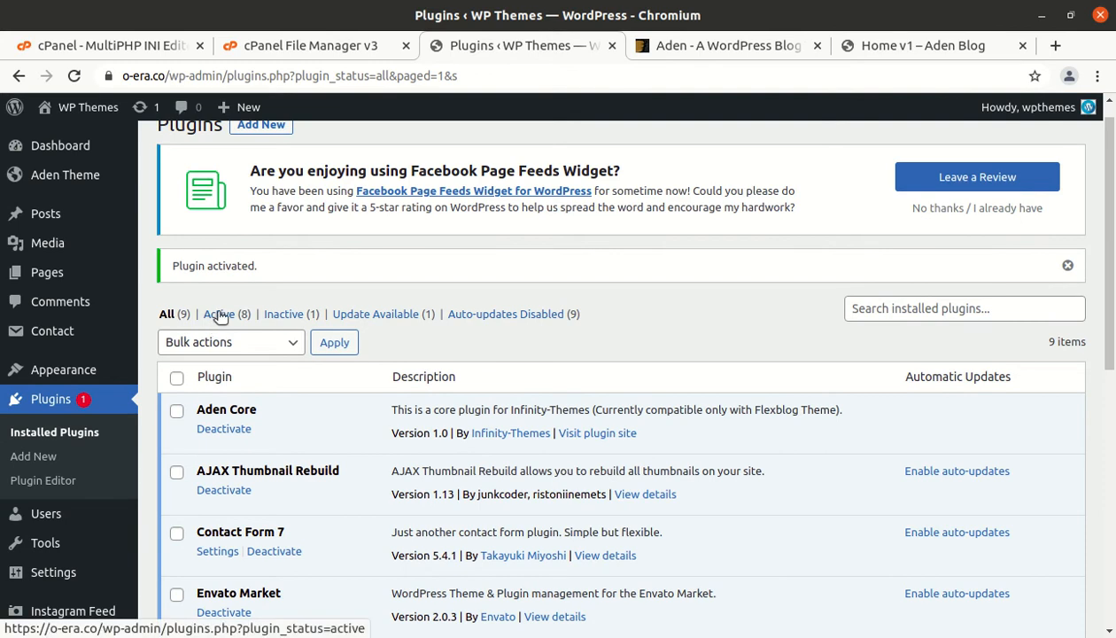
pyautogui.scroll(-5, 214, 306)
pyautogui.scroll(-2, 252, 474)
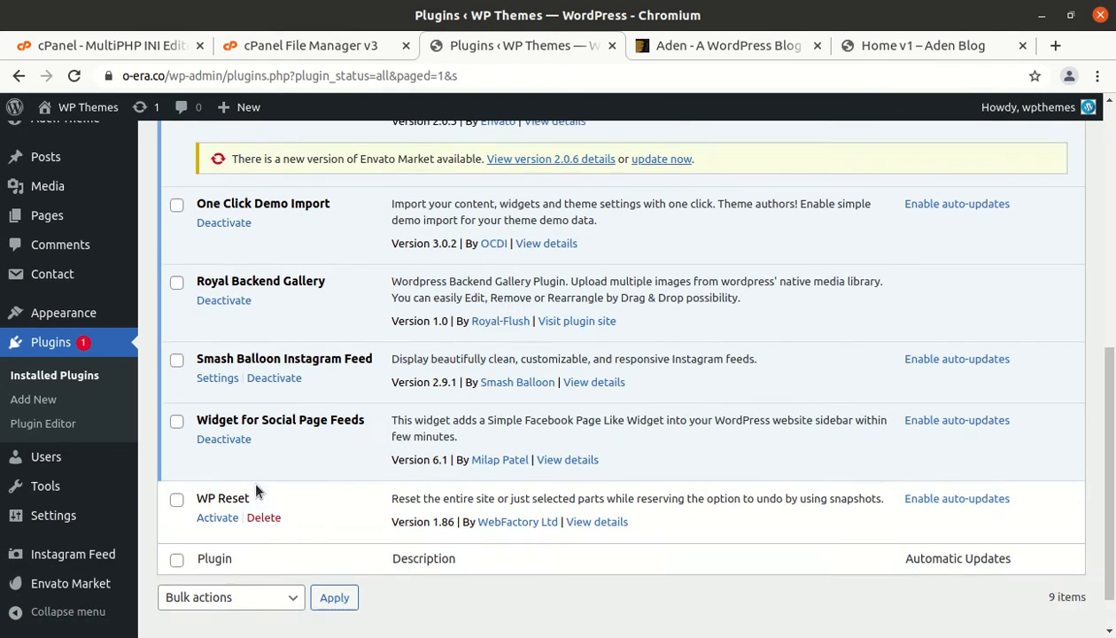
pyautogui.scroll(5, 300, 417)
pyautogui.scroll(3, 304, 431)
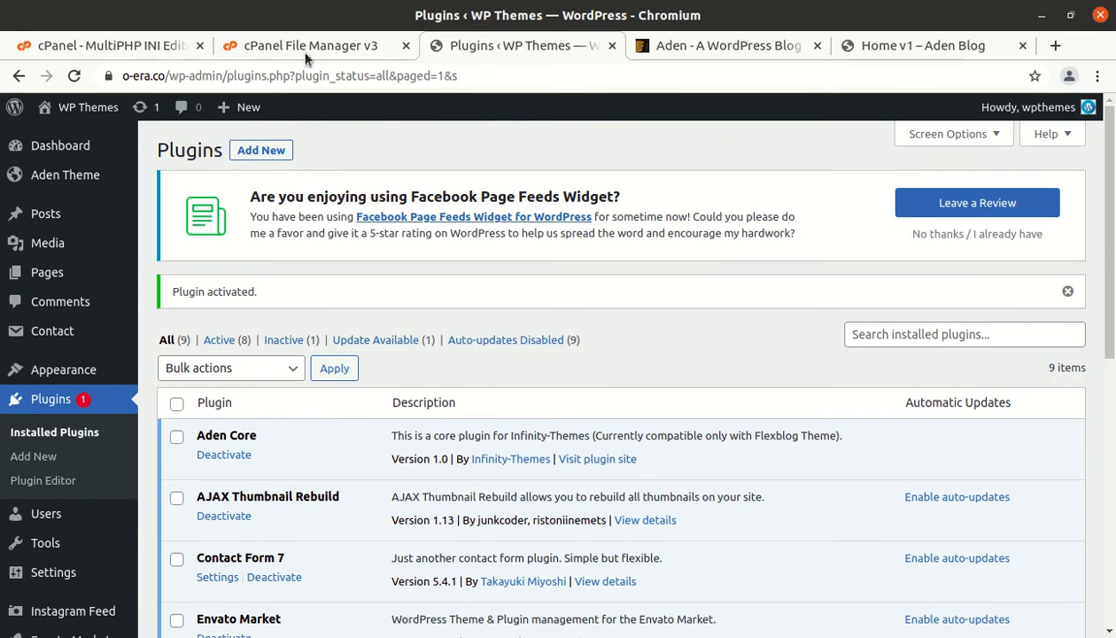
# Visit the site in a separate tab and examine the Aden front page's header, menu areas, default post and sidebar
pyautogui.moveTo(76, 107)
pyautogui.middleClick(67, 138)
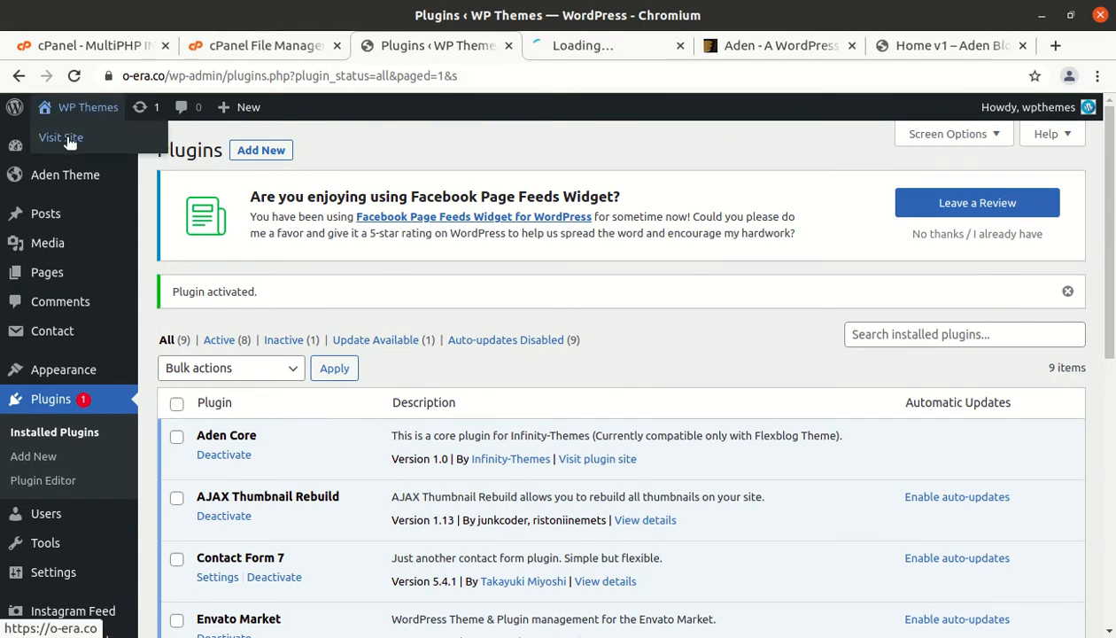
pyautogui.click(585, 50)
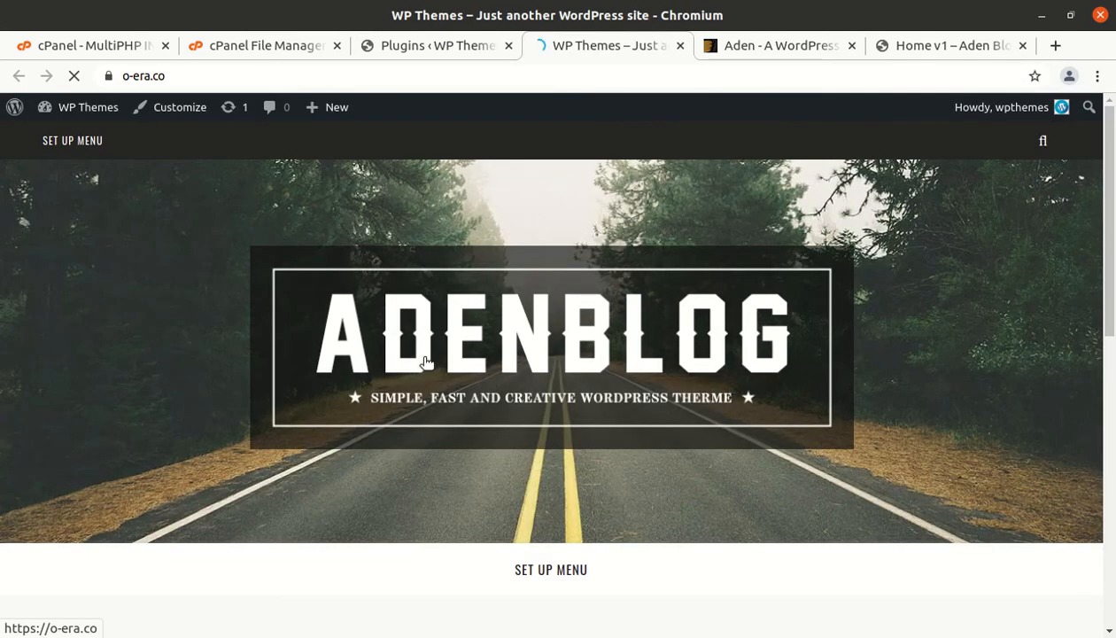
pyautogui.scroll(-2, 414, 351)
pyautogui.scroll(-5, 414, 352)
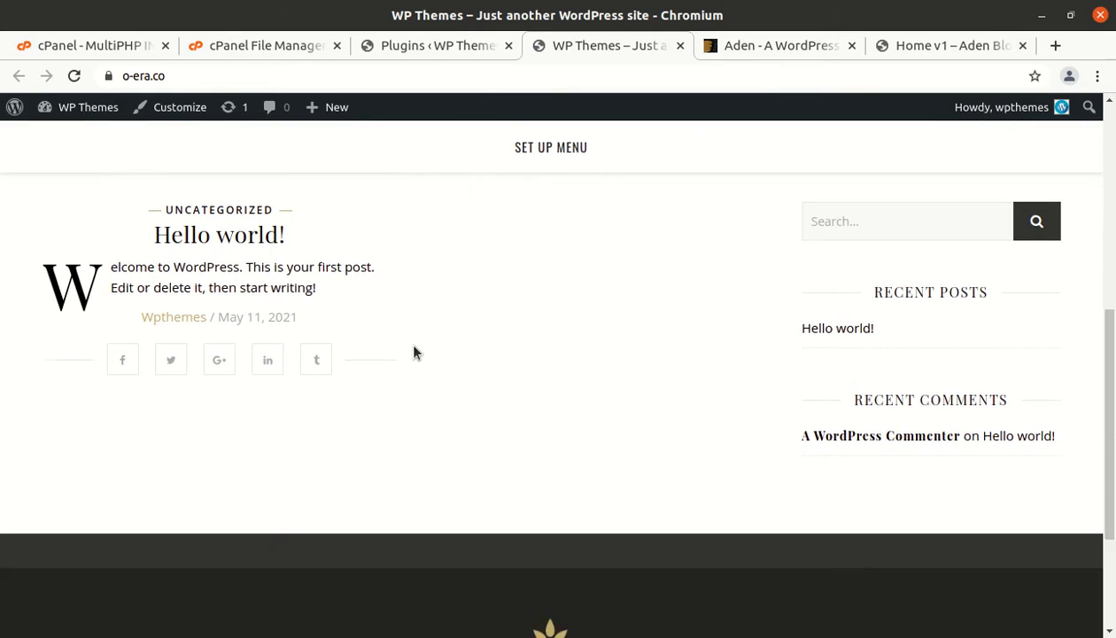
pyautogui.scroll(4, 414, 352)
pyautogui.scroll(4, 414, 352)
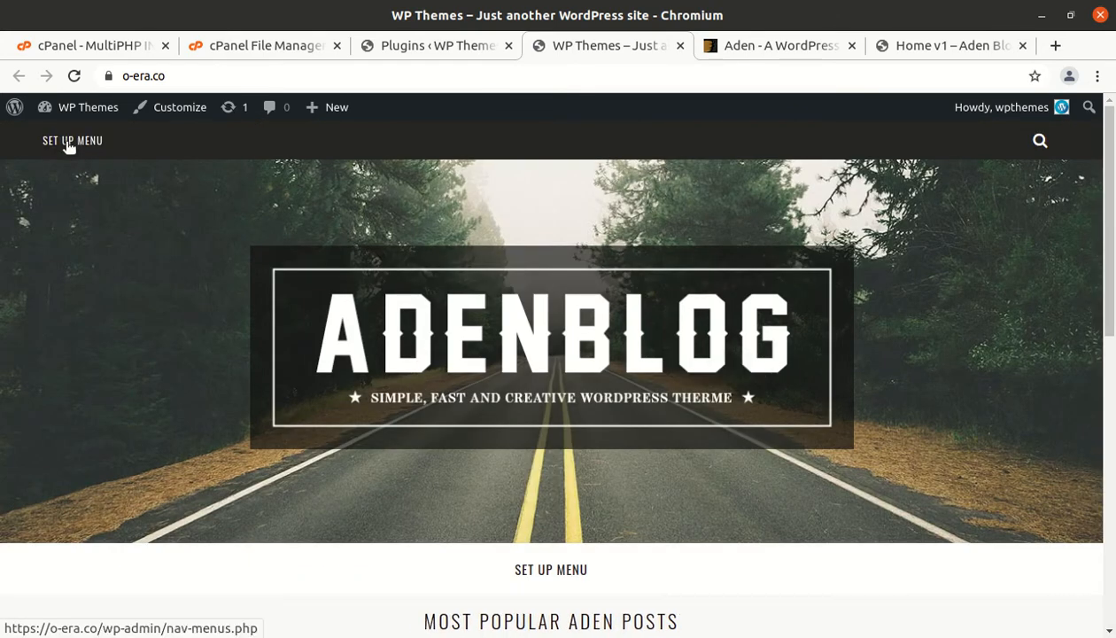
pyautogui.scroll(-5, 992, 308)
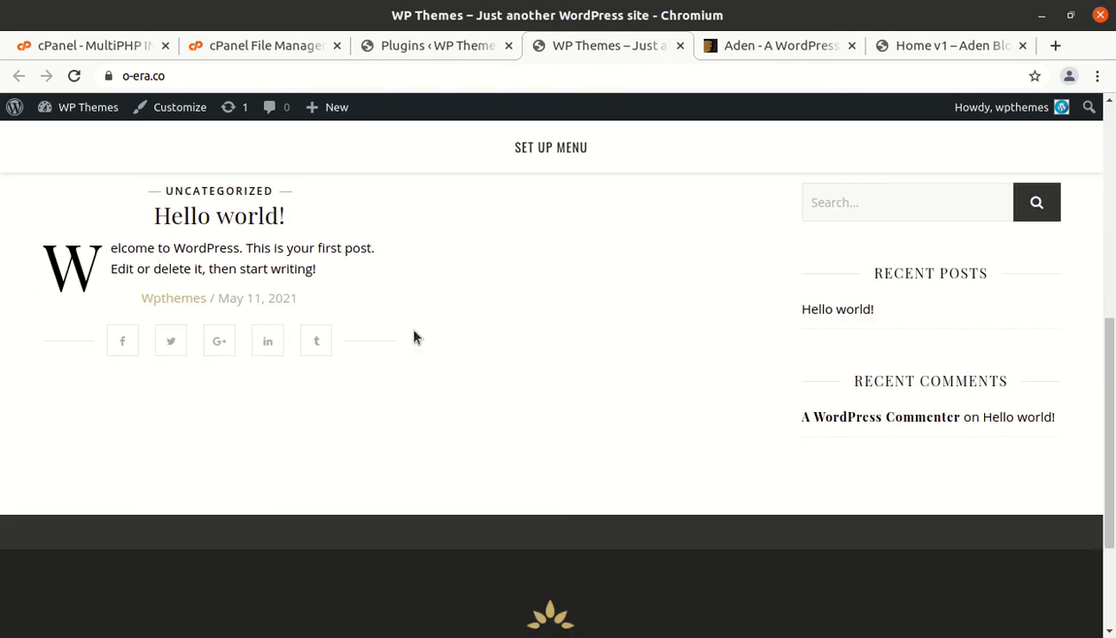
pyautogui.scroll(4, 650, 259)
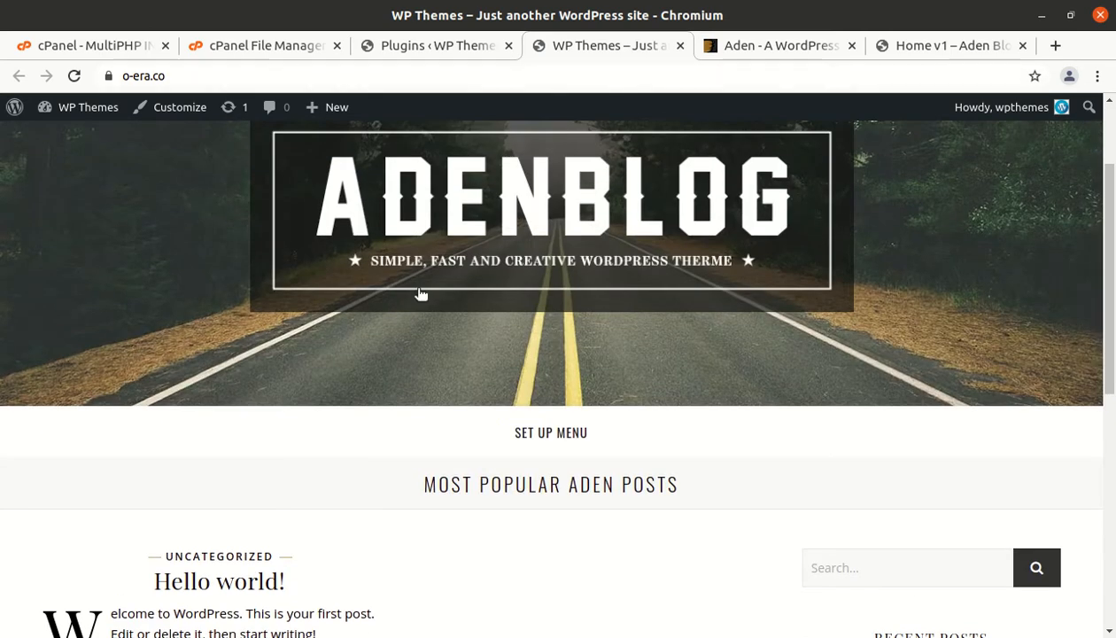
pyautogui.scroll(1, 414, 273)
# Return to the WordPress dashboard and open the Import Demo Data page of the Appearance settings
pyautogui.click(413, 45)
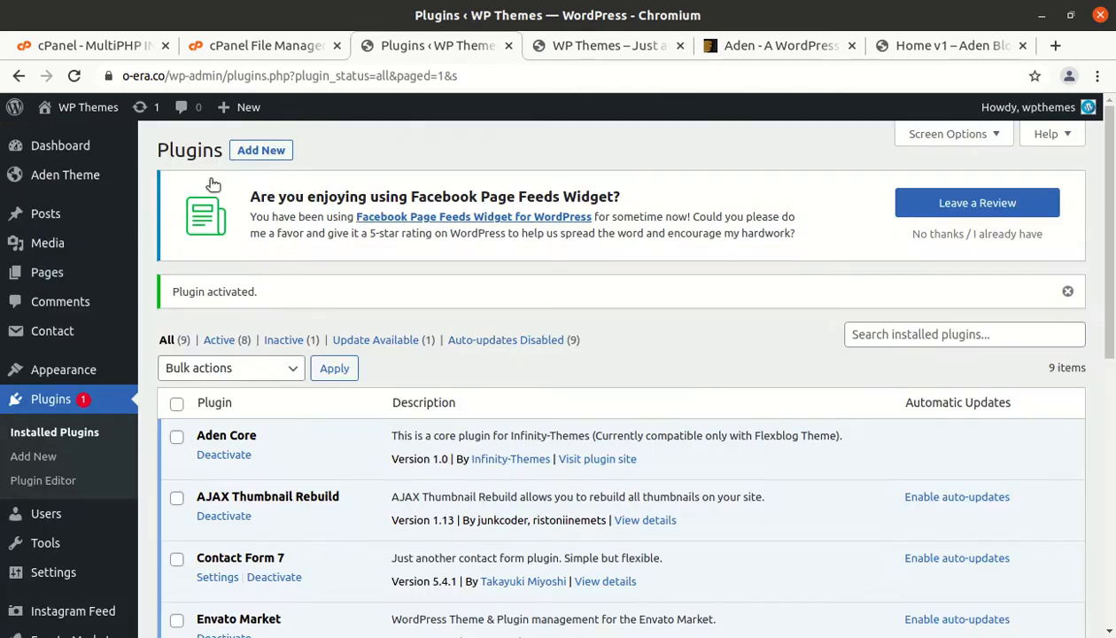
pyautogui.scroll(-2, 56, 474)
pyautogui.scroll(-2, 57, 474)
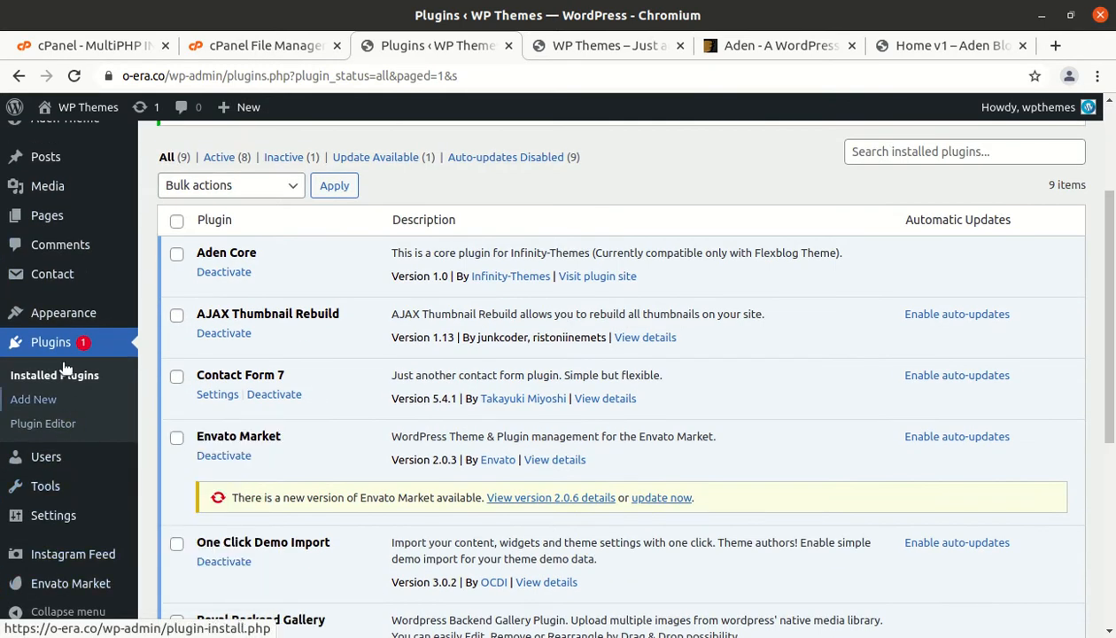
pyautogui.scroll(-3, 133, 399)
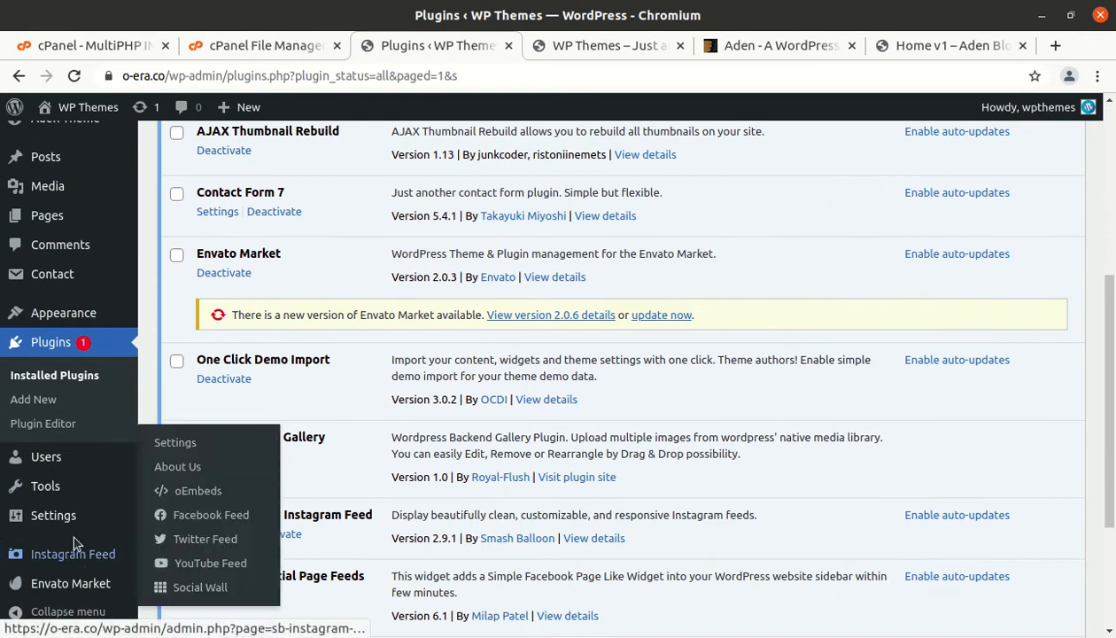
pyautogui.scroll(5, 53, 549)
pyautogui.moveTo(55, 372)
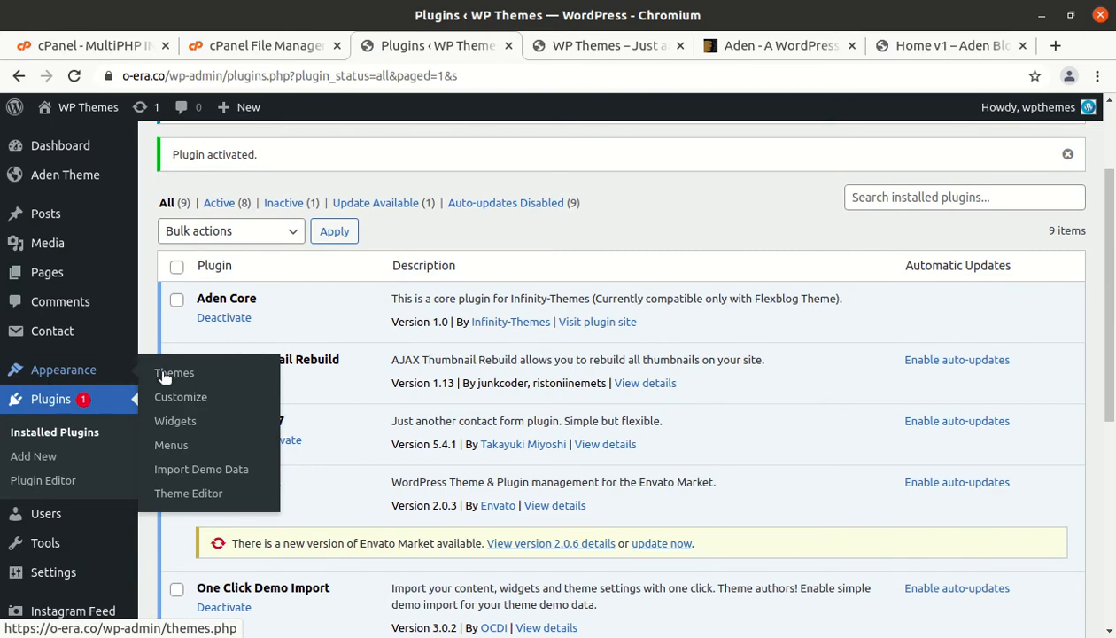
pyautogui.click(178, 473)
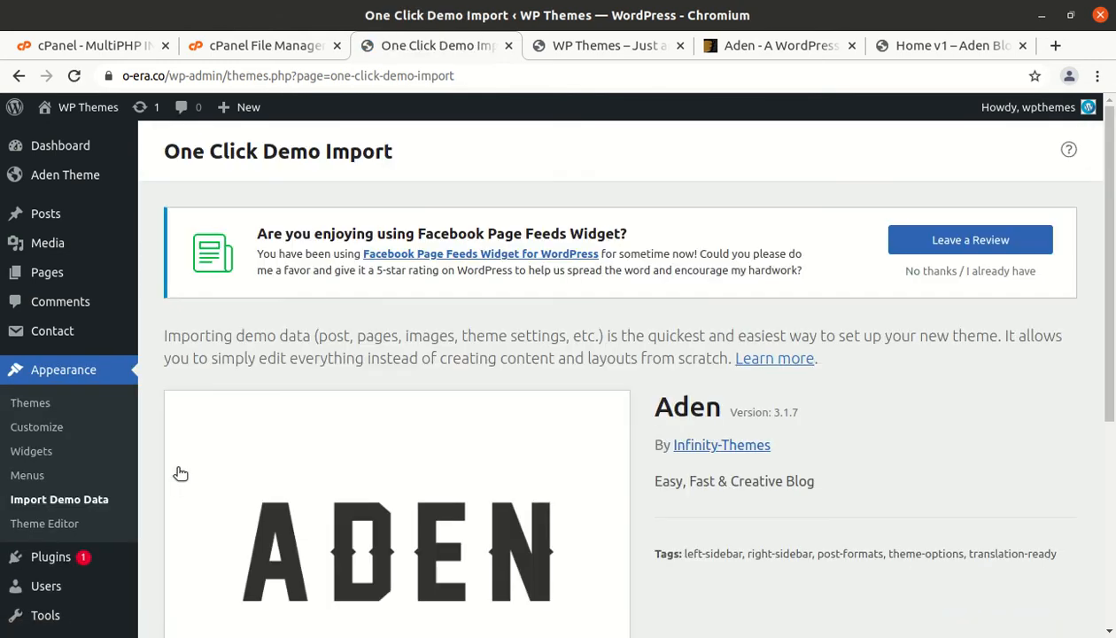
# Review the Aden details and import note in One Click Demo Import and proceed with importing the demo data
pyautogui.scroll(-5, 471, 487)
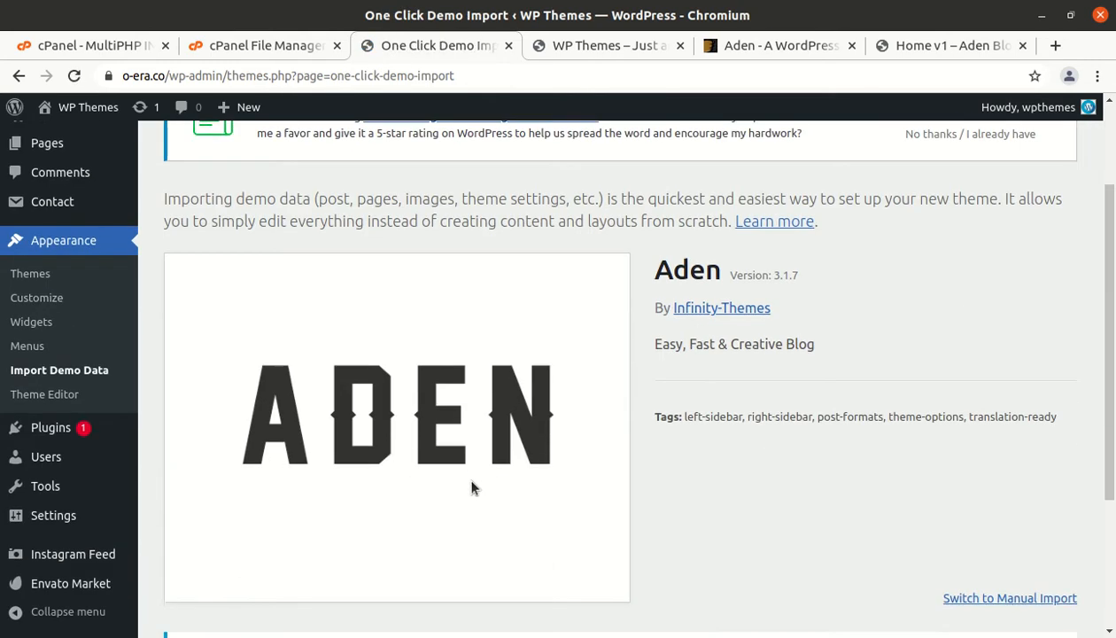
pyautogui.scroll(4, 377, 431)
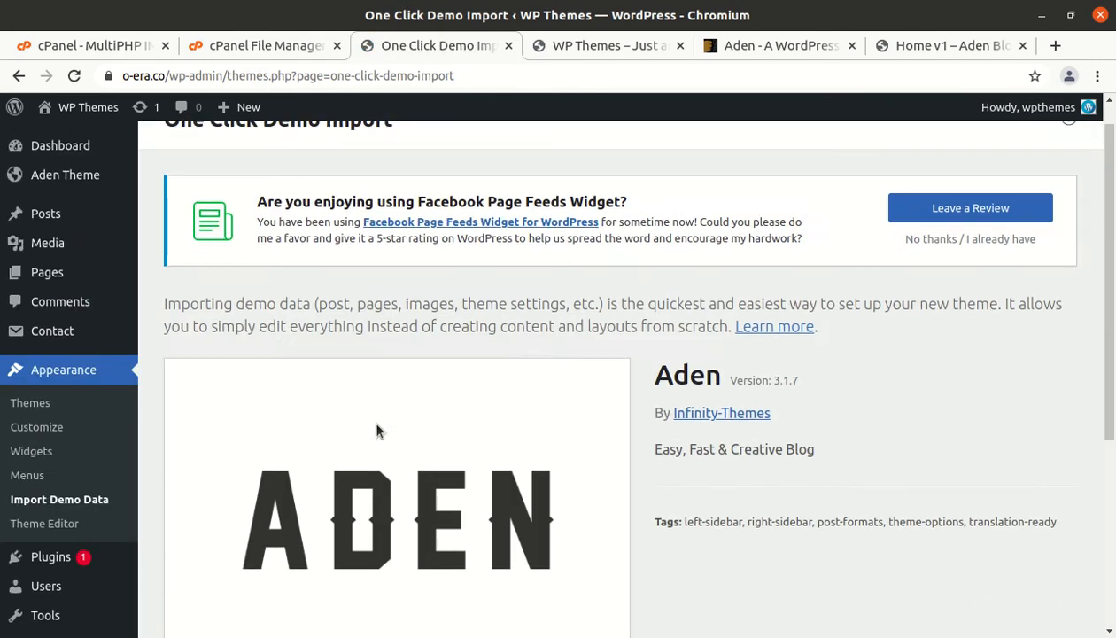
pyautogui.scroll(-2, 605, 358)
pyautogui.scroll(-2, 605, 358)
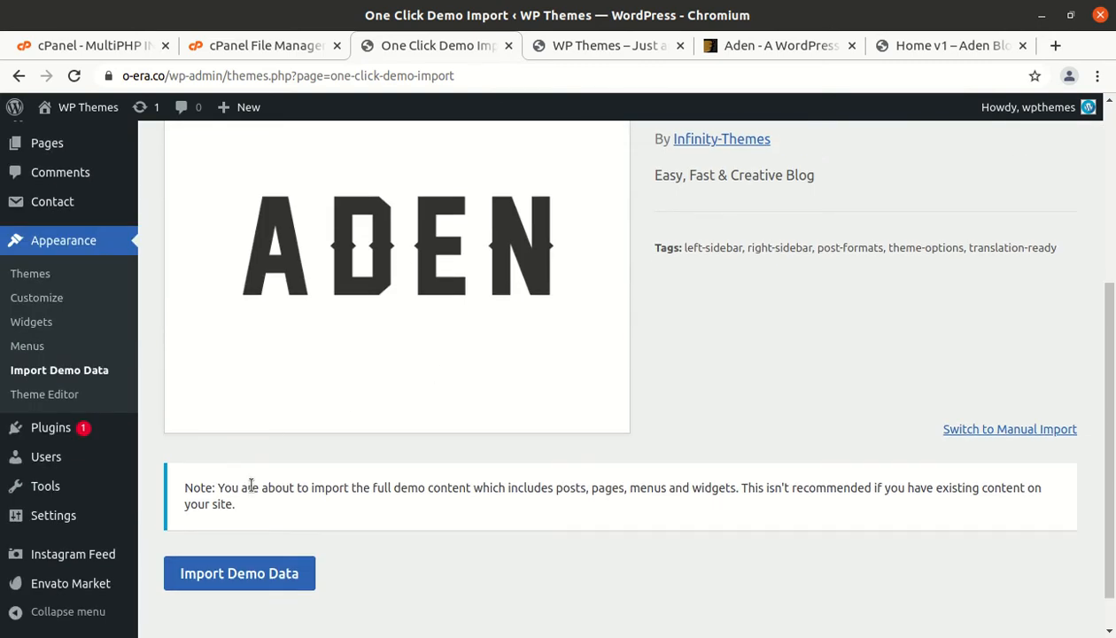
pyautogui.click(214, 577)
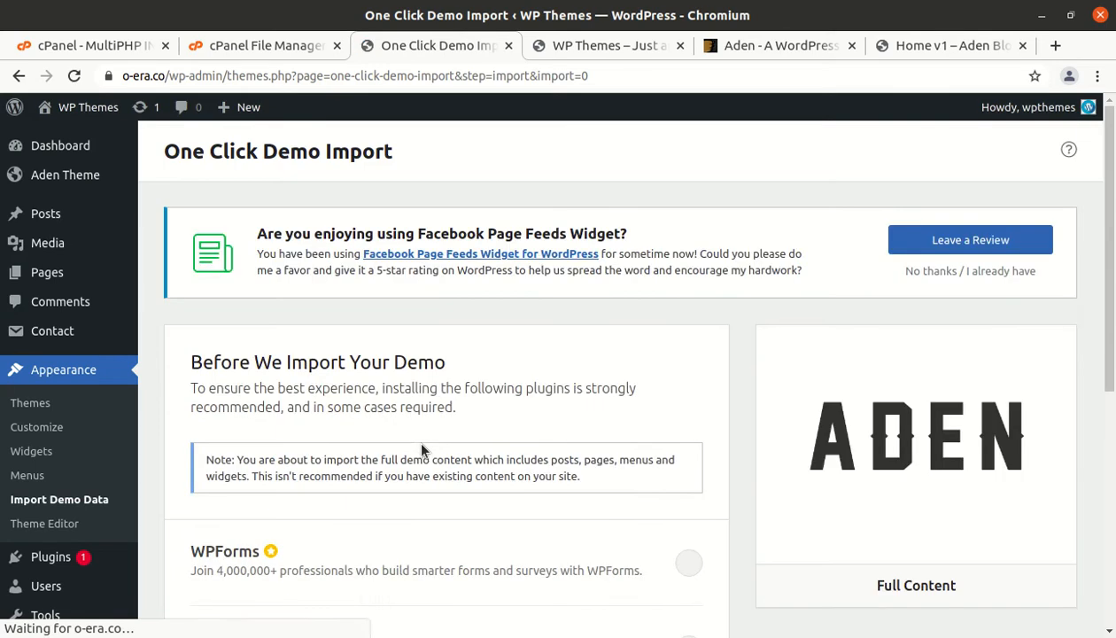
# Review the recommended plugins, leave WPForms, All in One SEO and MonsterInsights unselected, and import the Aden full content demo
pyautogui.scroll(-4, 488, 426)
pyautogui.scroll(-2, 493, 426)
pyautogui.scroll(3, 349, 294)
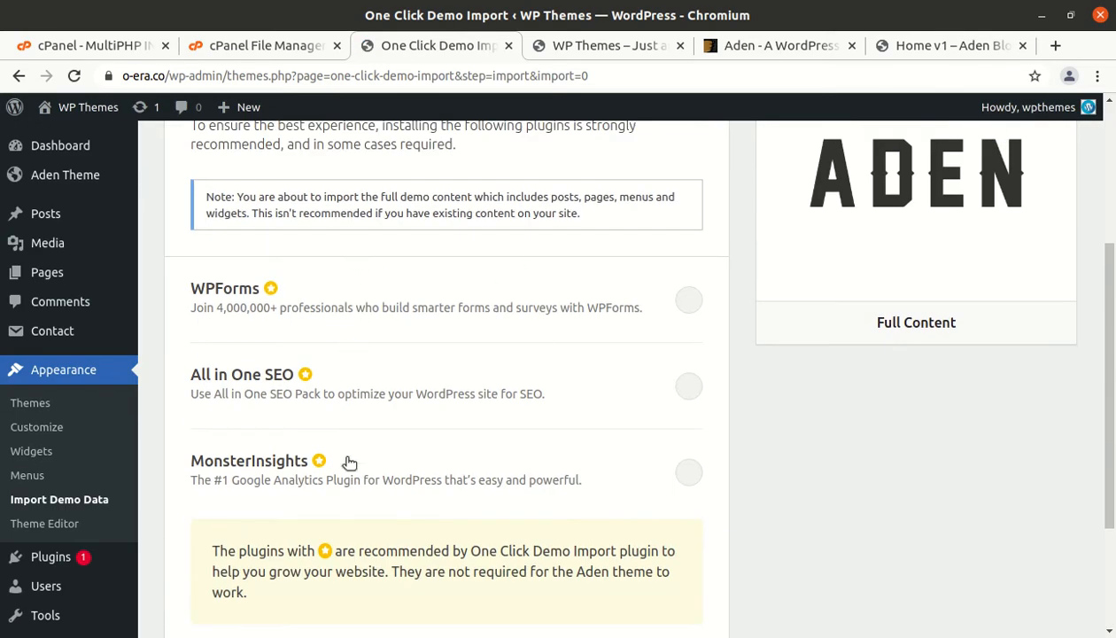
pyautogui.scroll(-2, 344, 458)
pyautogui.click(615, 523)
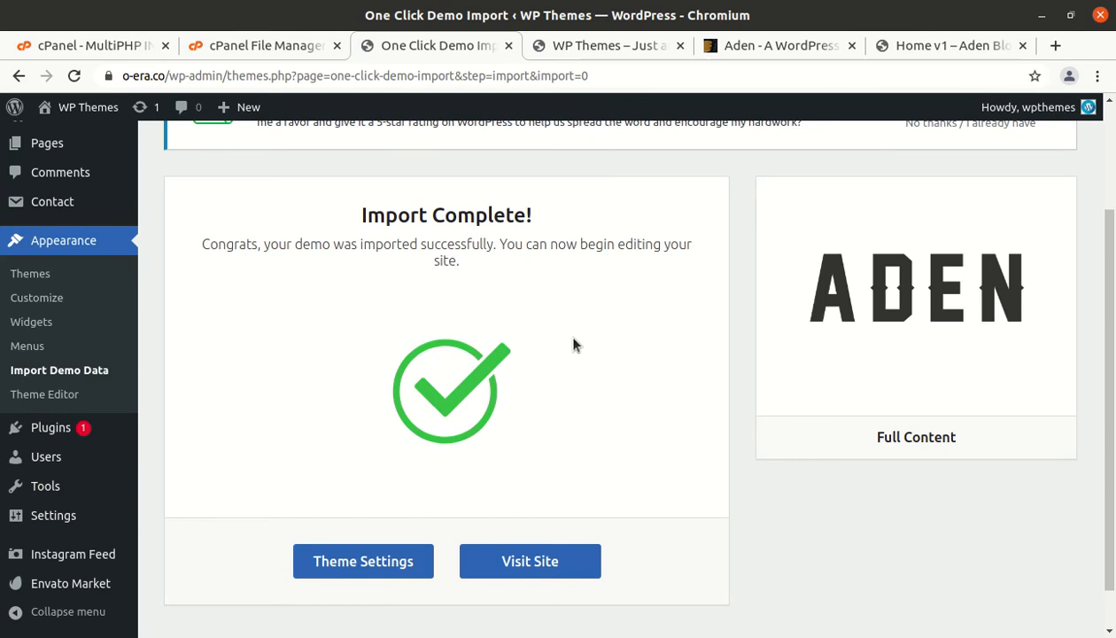
# Visit the site from the completed import page and examine the front page's header, imported posts and sidebar widgets
pyautogui.scroll(-2, 573, 343)
pyautogui.click(503, 472)
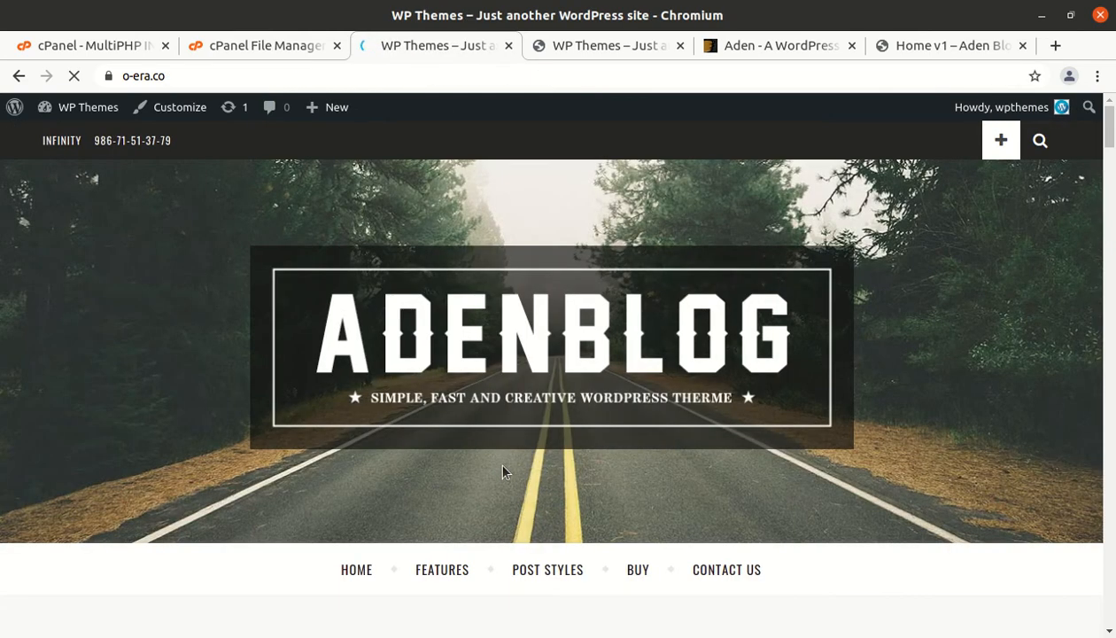
pyautogui.scroll(-6, 497, 478)
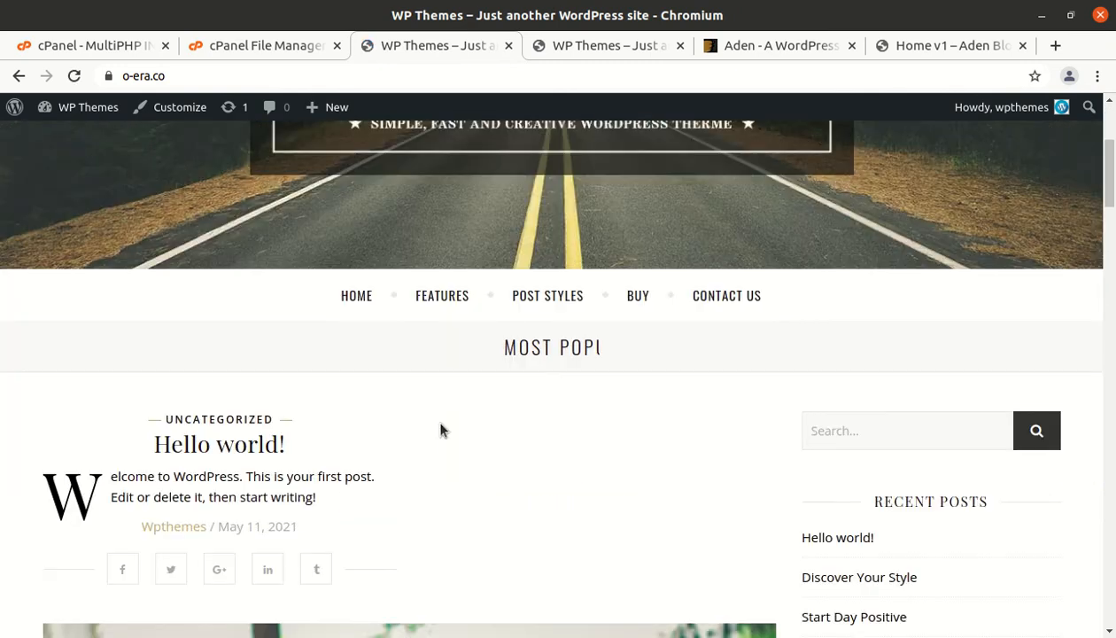
pyautogui.scroll(-10, 441, 429)
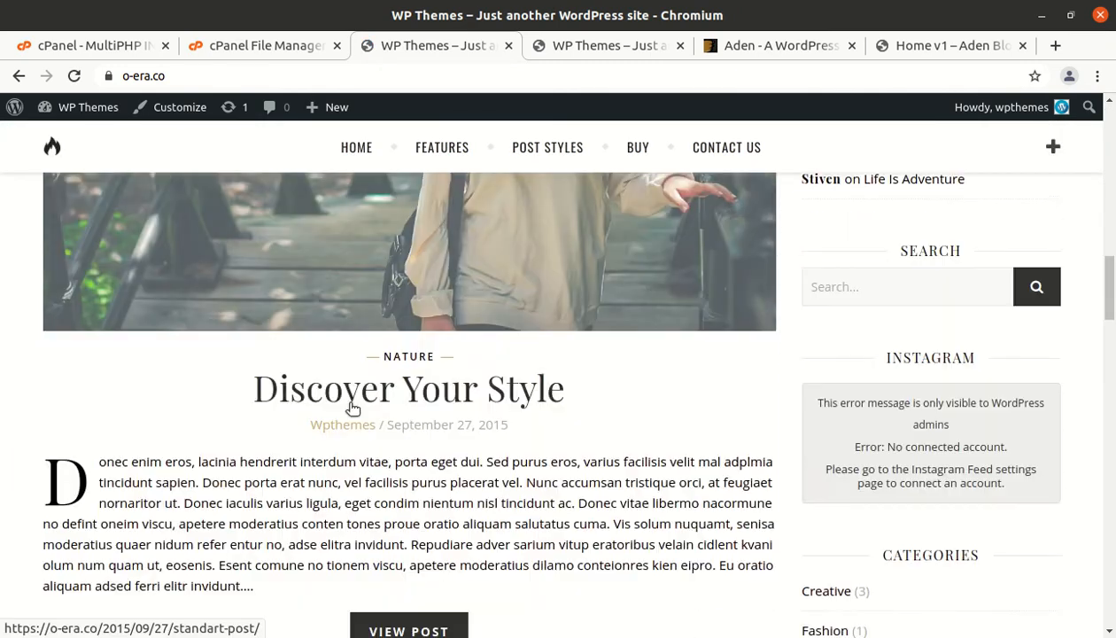
pyautogui.scroll(-6, 338, 408)
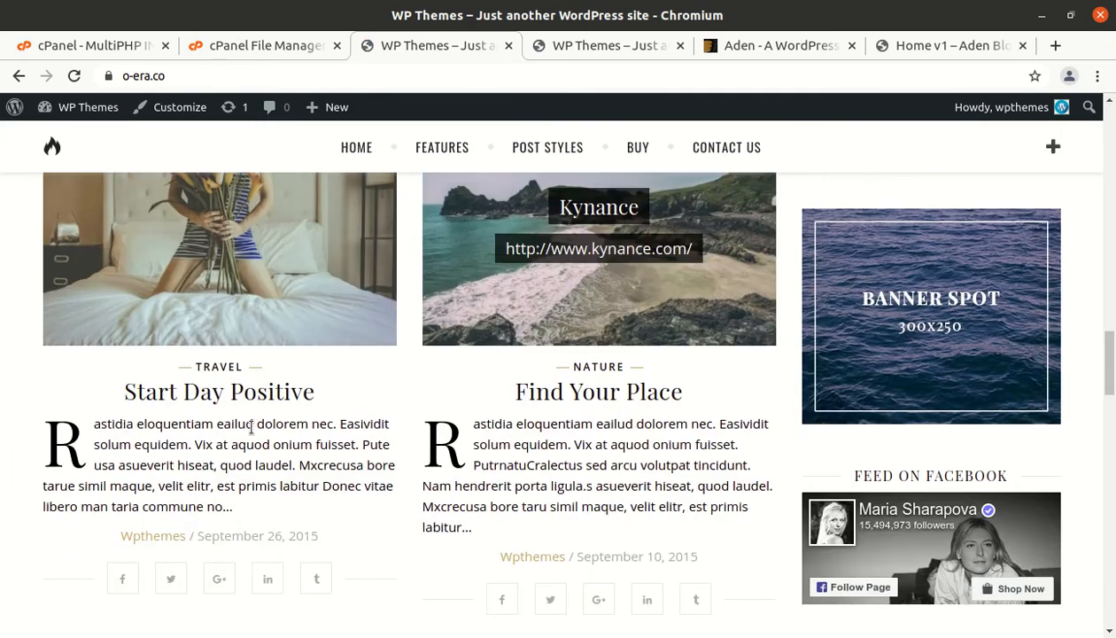
# Open the Start Day Positive post from the front page, look through its content and sidebar, and return to the home page
pyautogui.click(230, 392)
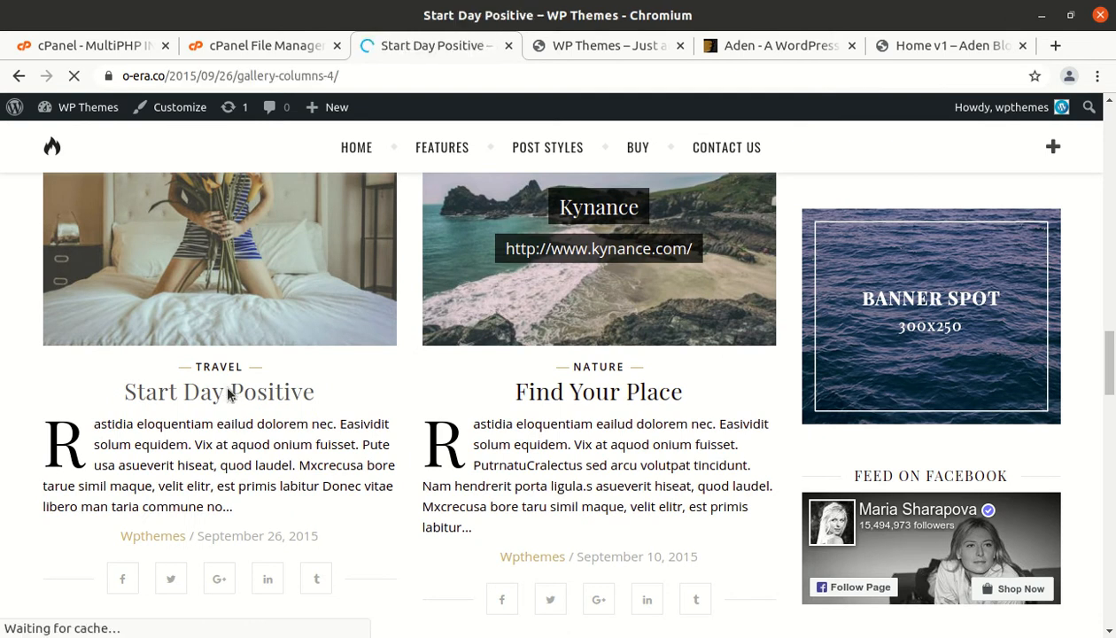
pyautogui.scroll(-5, 287, 416)
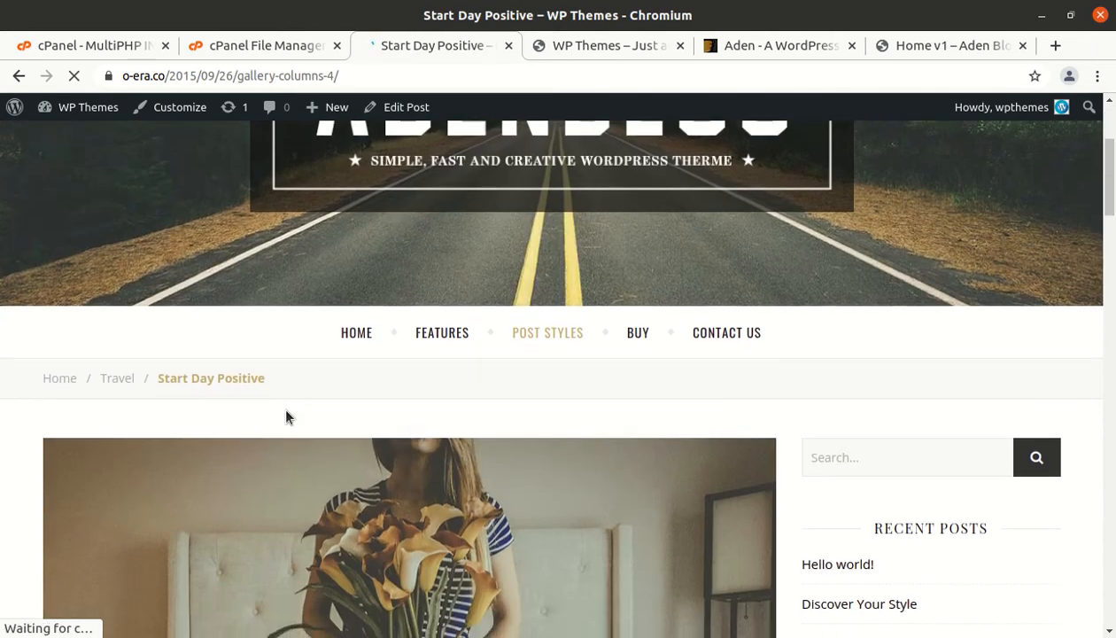
pyautogui.scroll(-4, 286, 417)
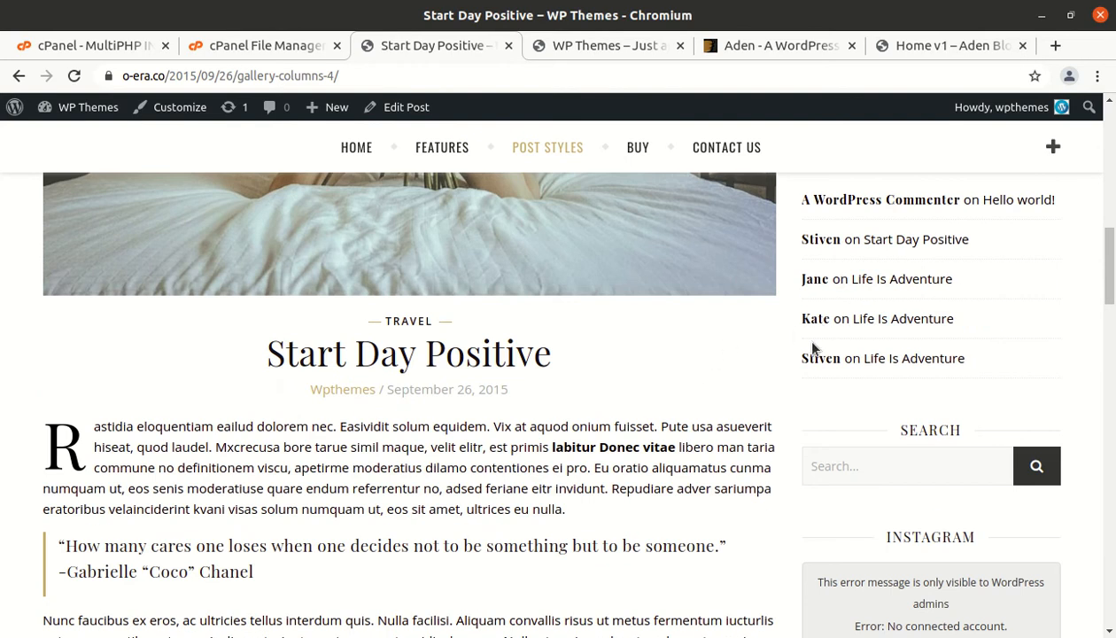
pyautogui.scroll(10, 801, 316)
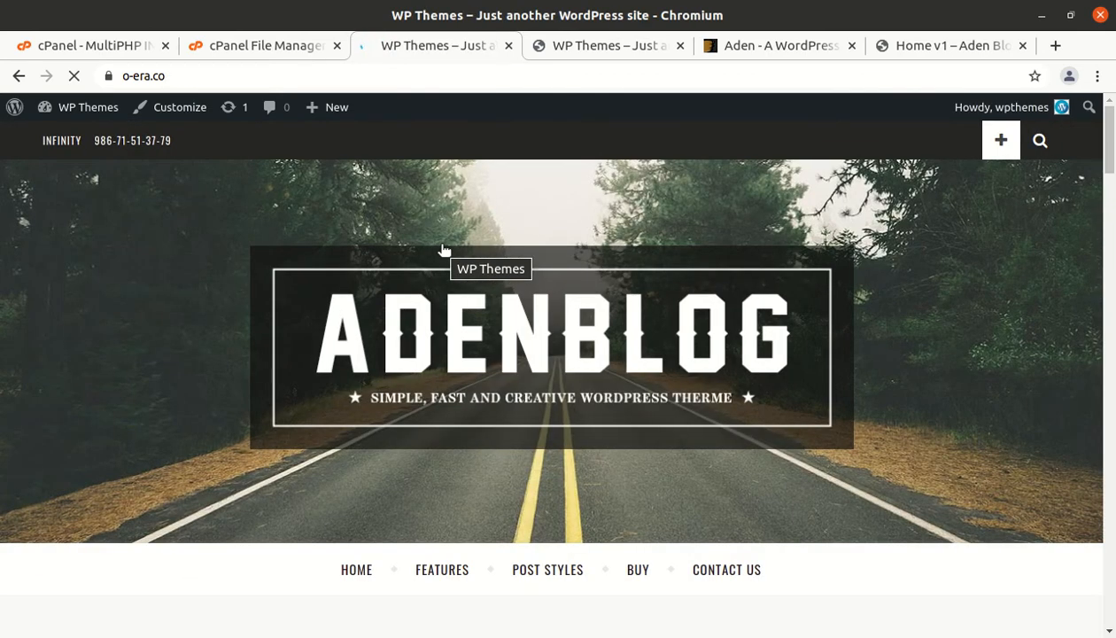
# Check the front page's navigation and post carousel, and view the Choose Trendy Clothes post from the carousel
pyautogui.scroll(-3, 312, 259)
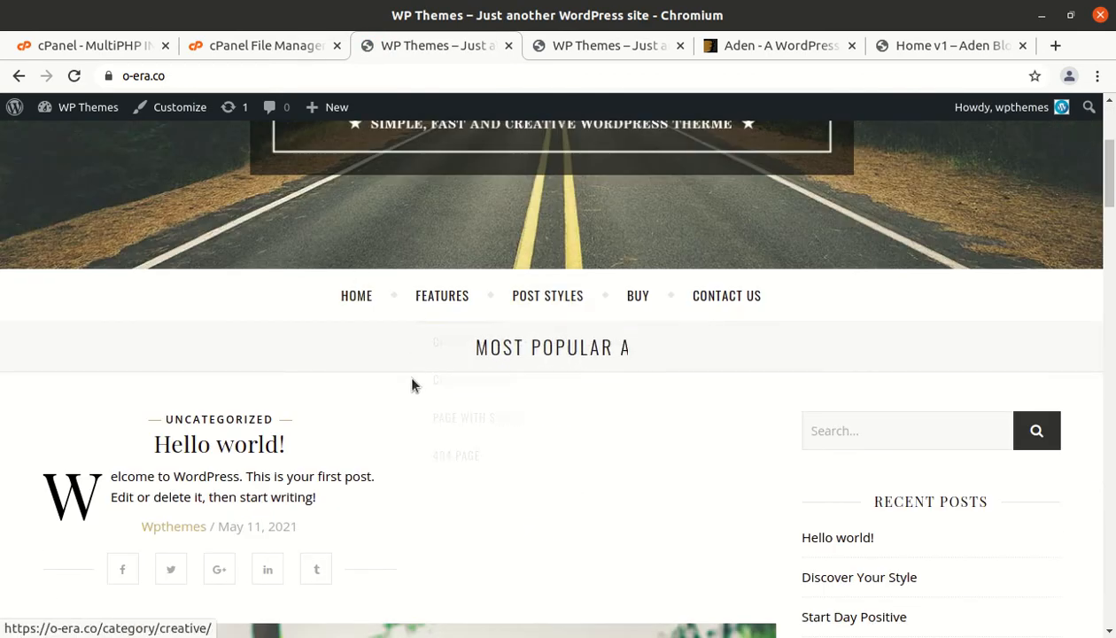
pyautogui.scroll(-2, 412, 384)
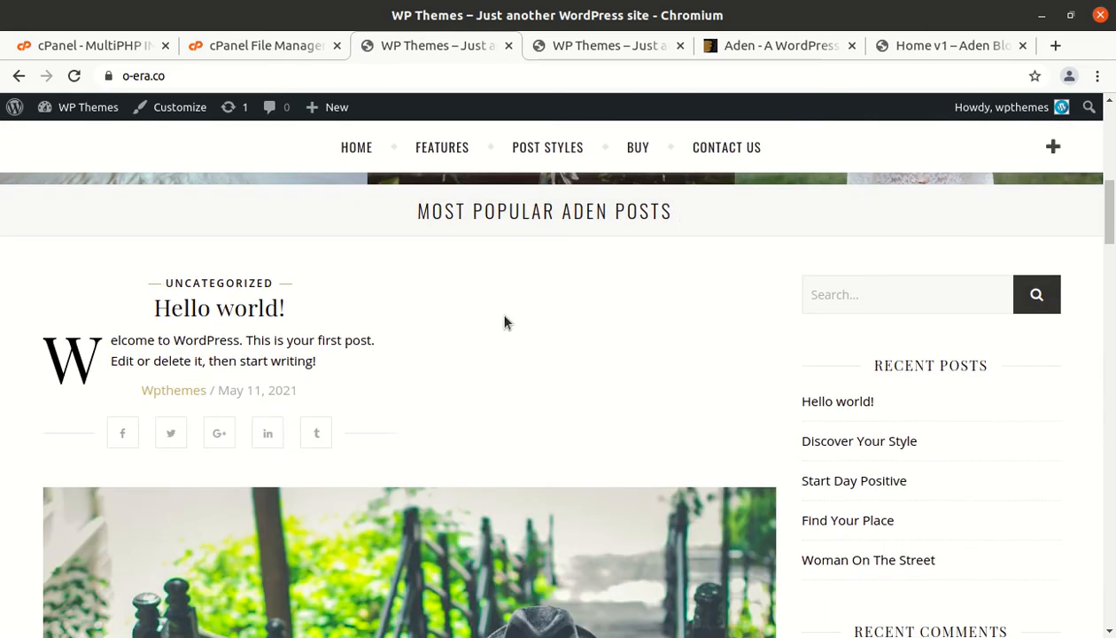
pyautogui.scroll(2, 504, 322)
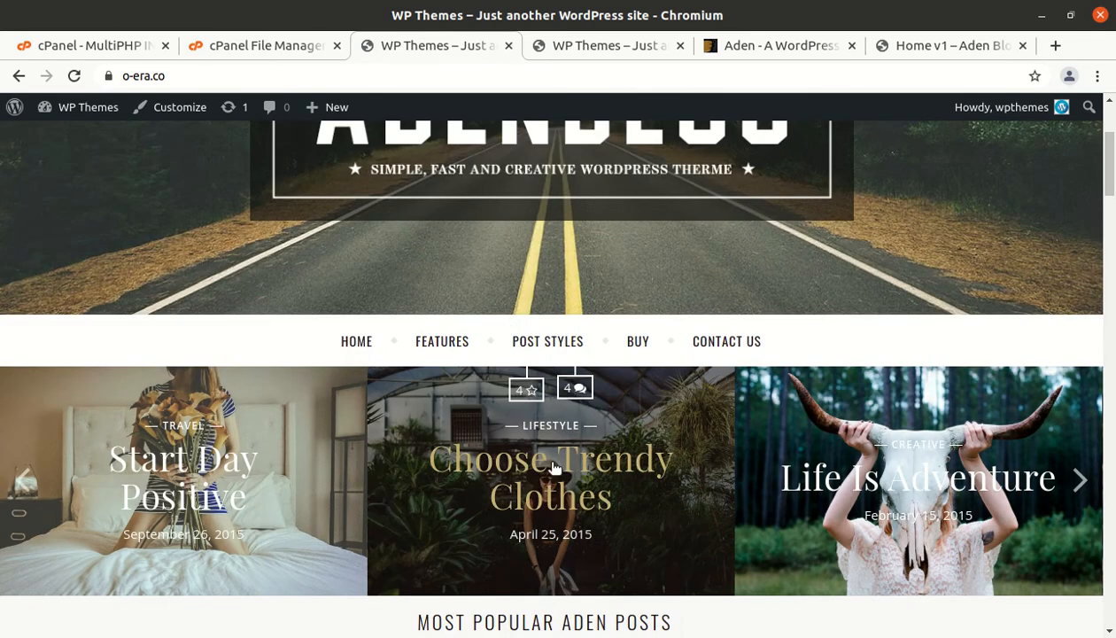
pyautogui.click(553, 468)
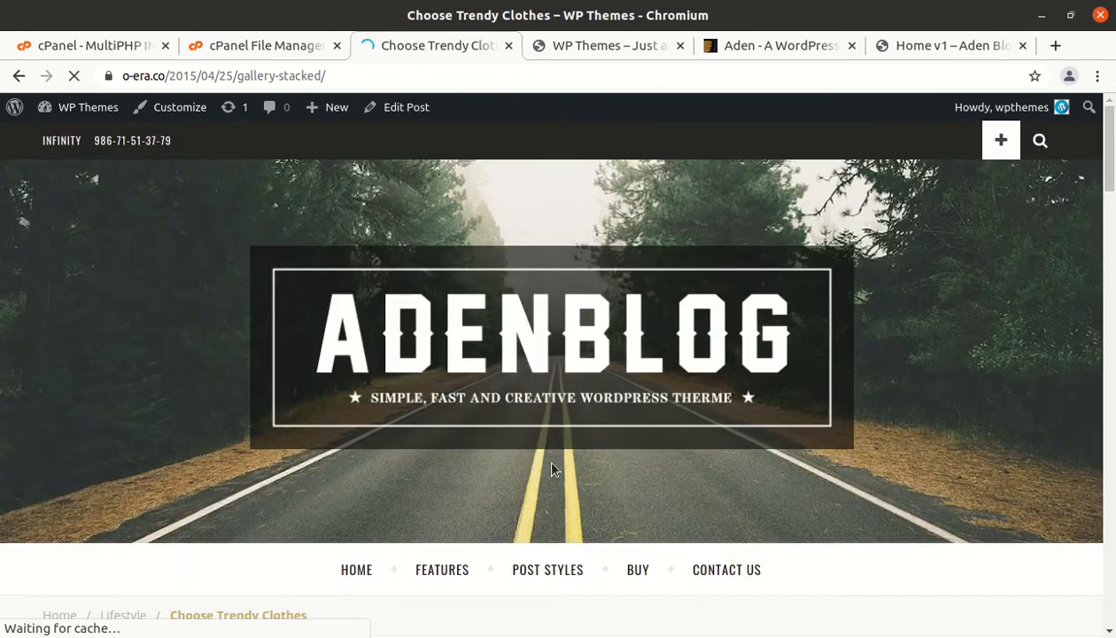
pyautogui.scroll(-3, 478, 425)
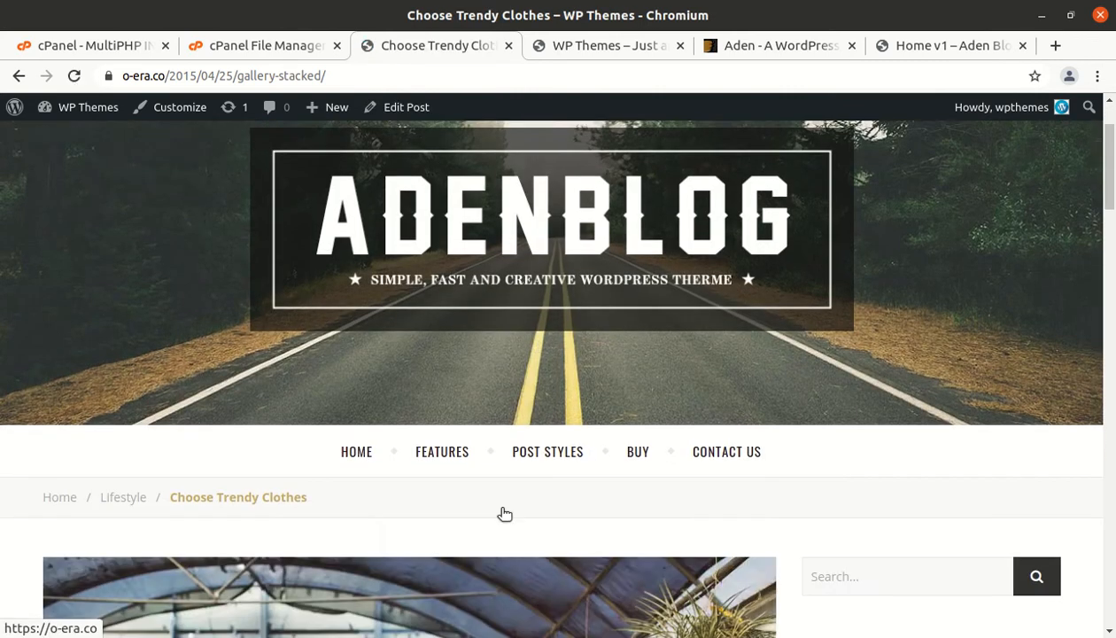
pyautogui.scroll(-3, 728, 379)
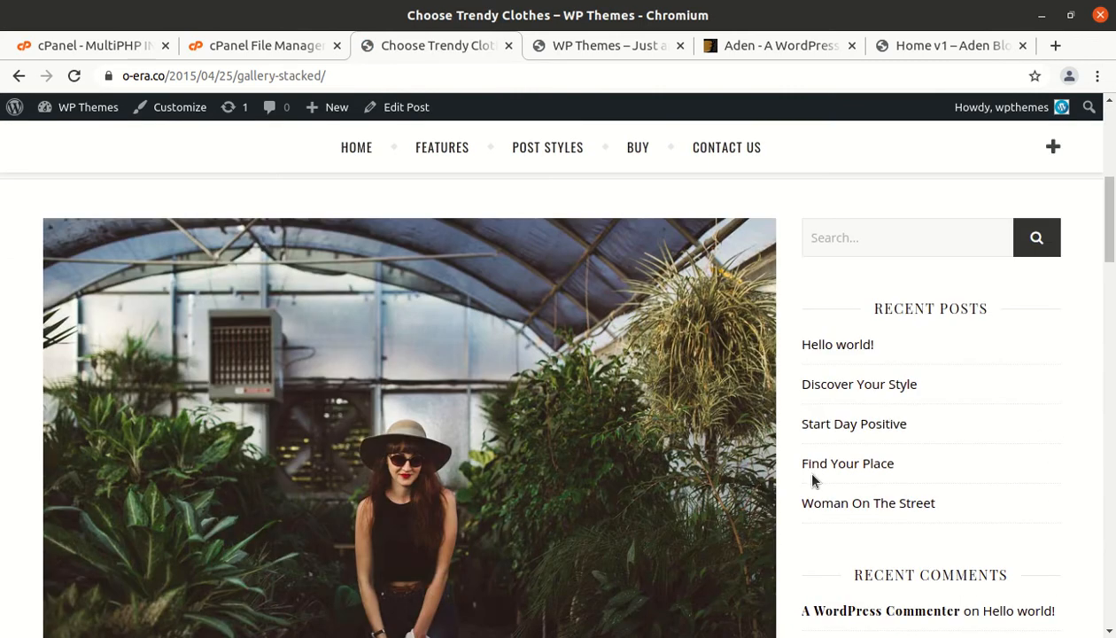
# View the Start Day Positive post through the sidebar's recent posts list
pyautogui.click(823, 426)
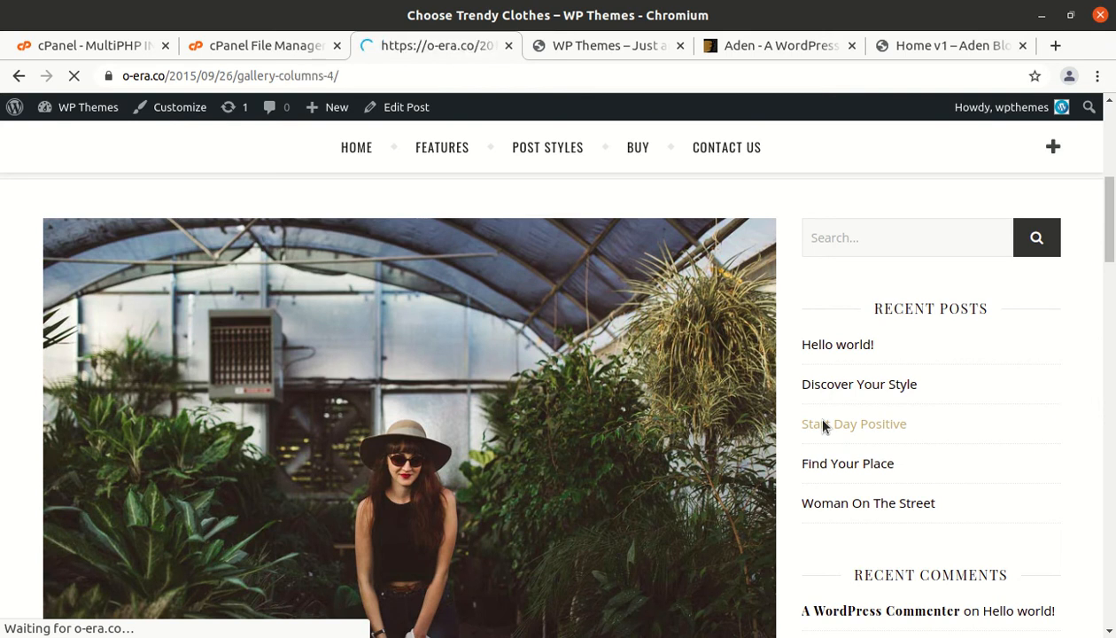
pyautogui.scroll(-3, 531, 413)
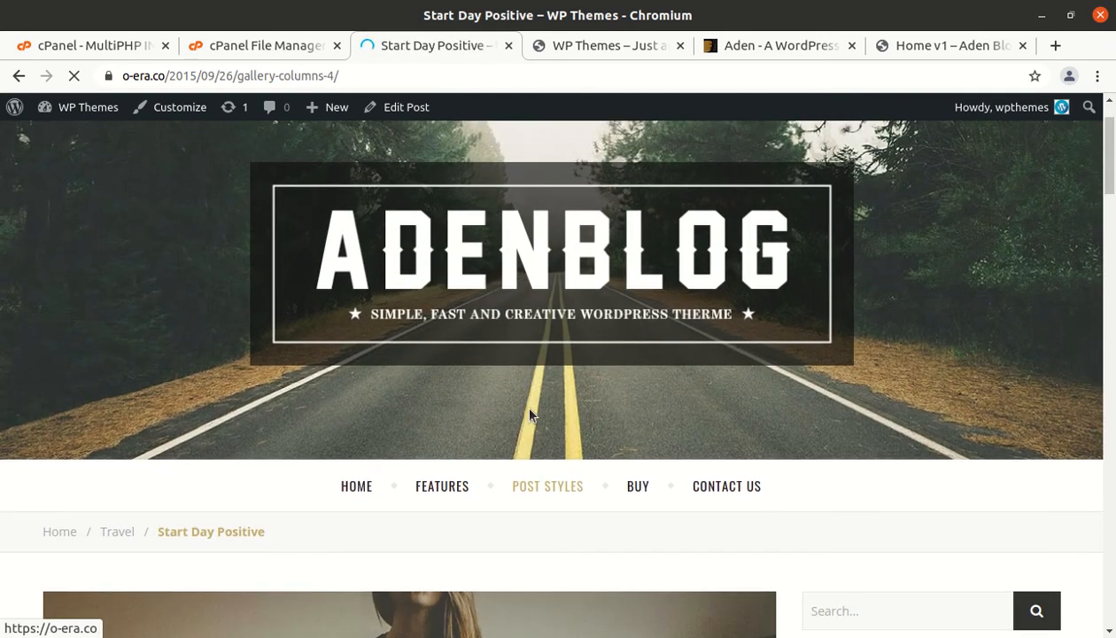
pyautogui.scroll(-5, 798, 468)
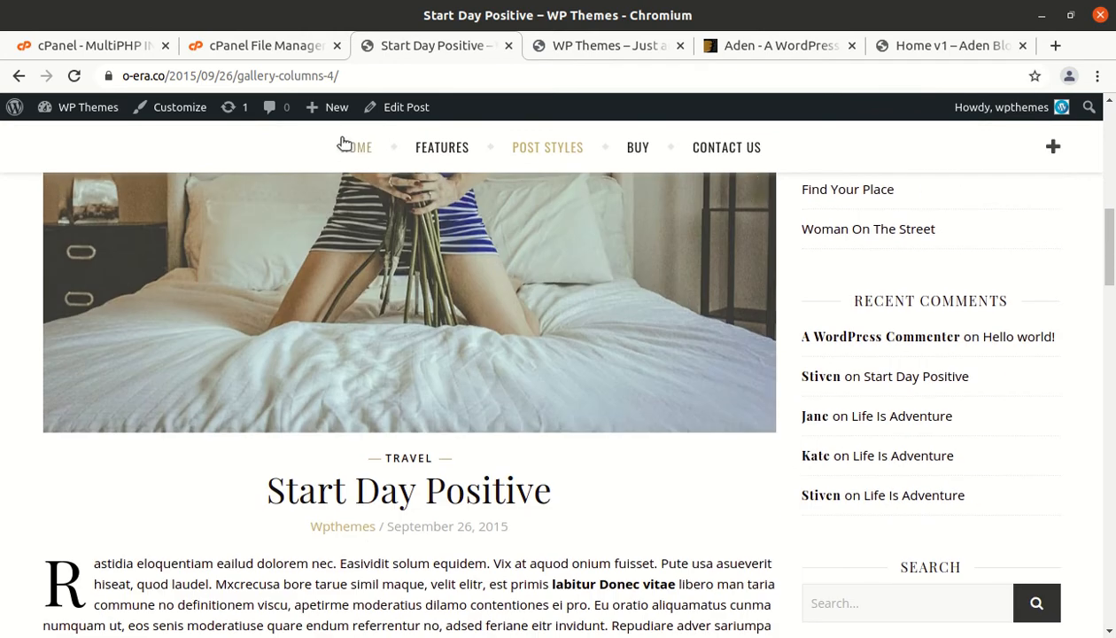
# Return to the WordPress dashboard, review the Aden Theme welcome page and start customizing the theme settings
pyautogui.moveTo(92, 106)
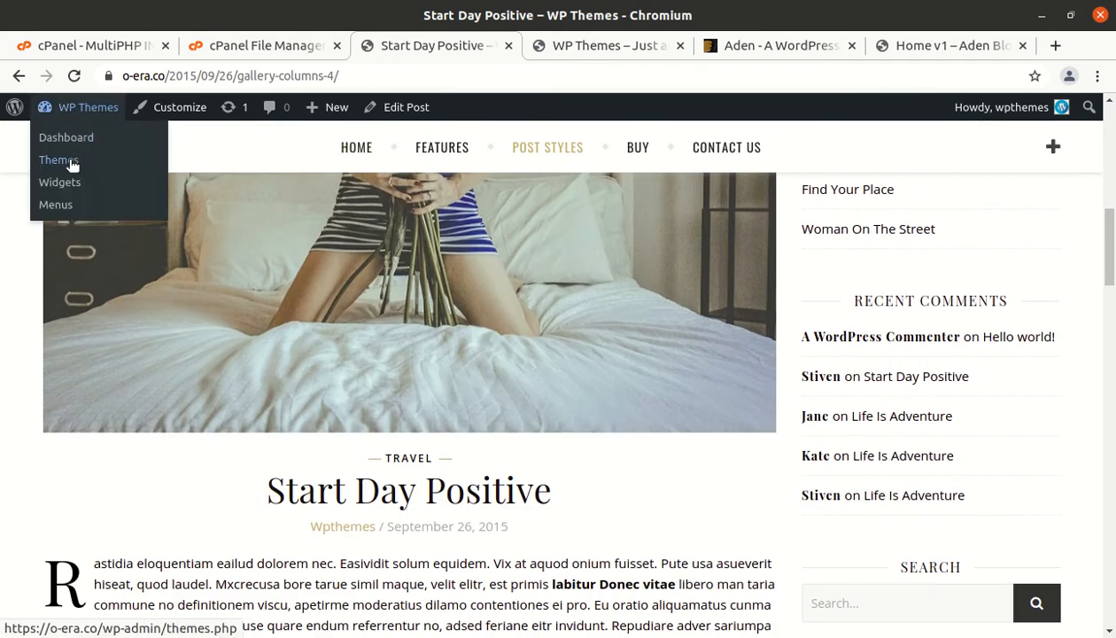
pyautogui.click(63, 108)
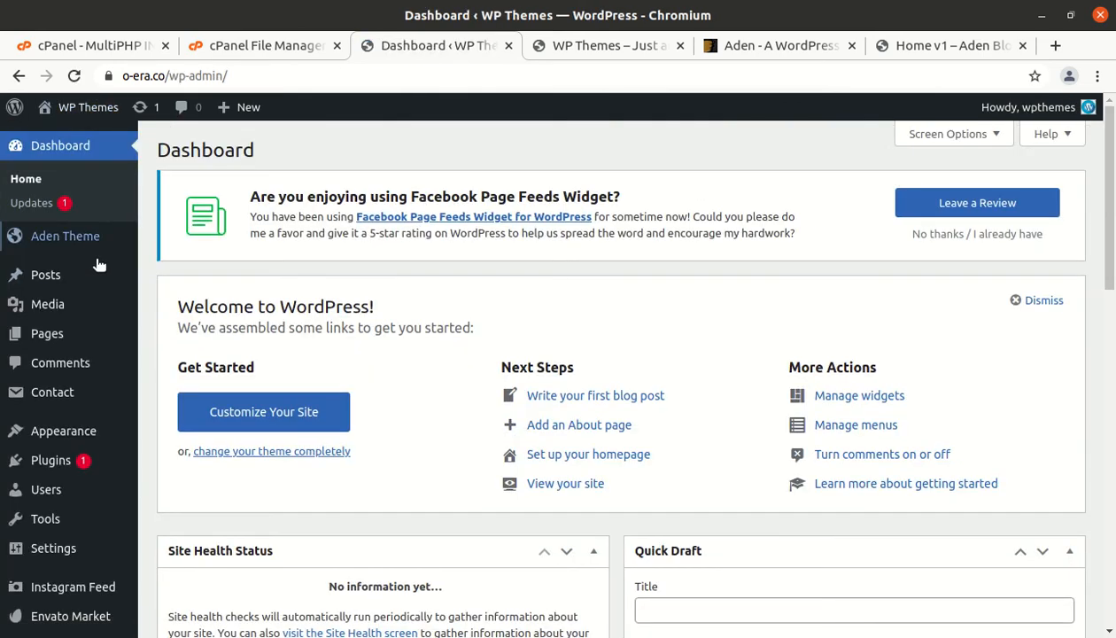
pyautogui.click(65, 237)
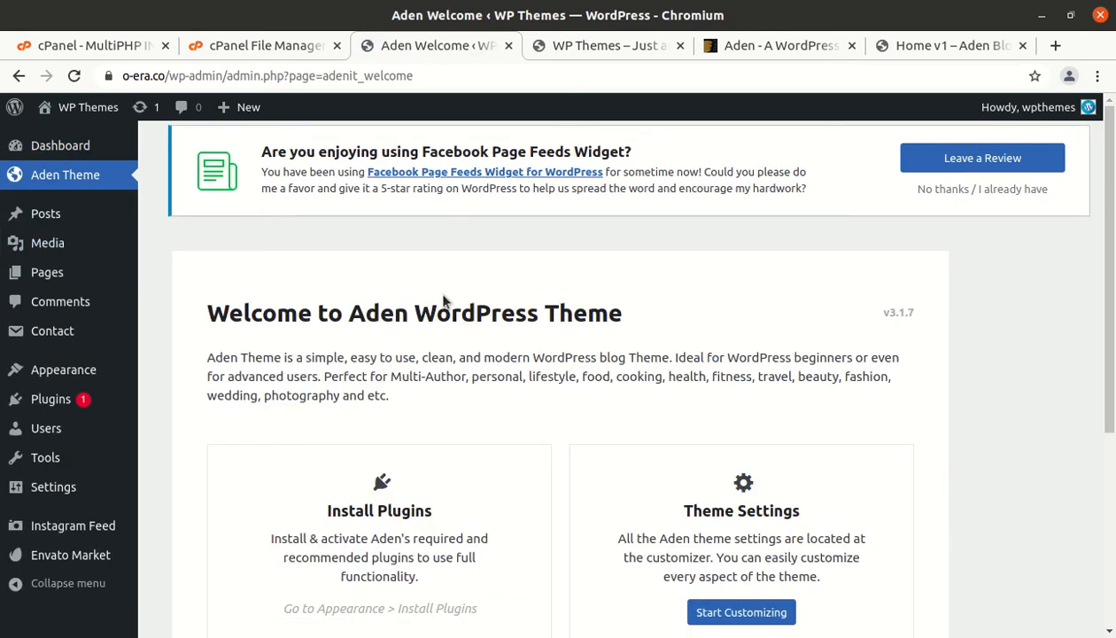
pyautogui.scroll(-5, 443, 296)
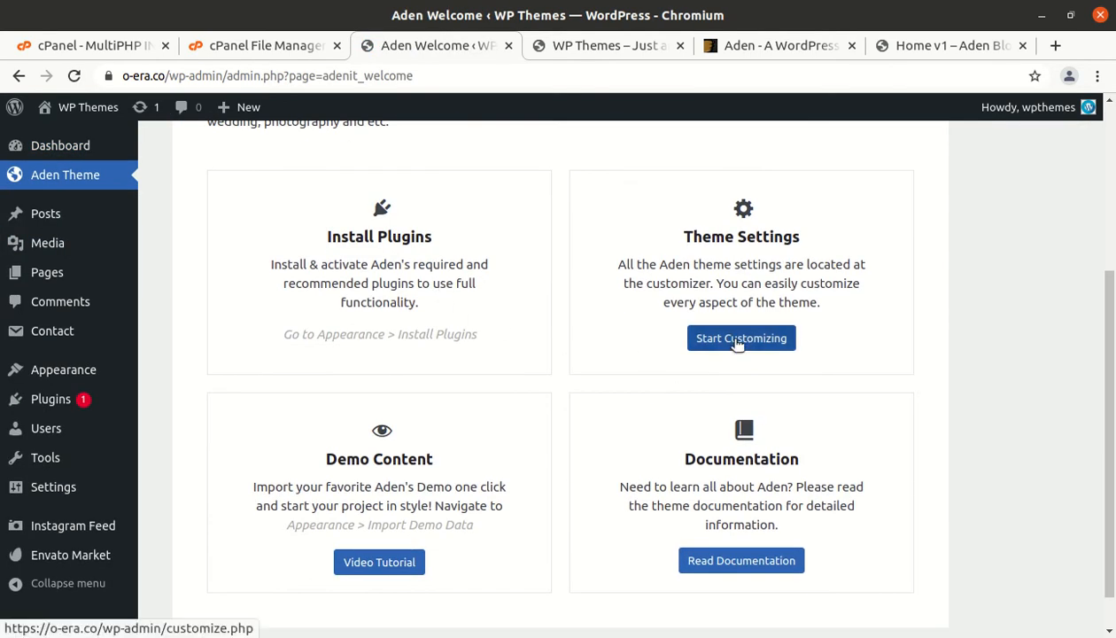
pyautogui.scroll(-1, 53, 425)
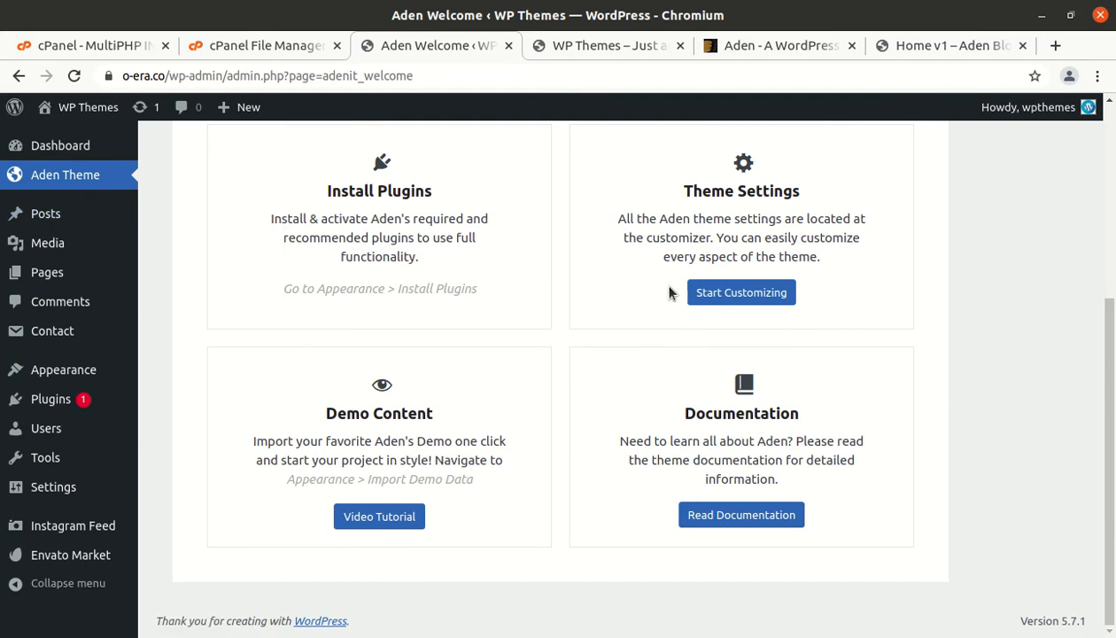
pyautogui.click(708, 298)
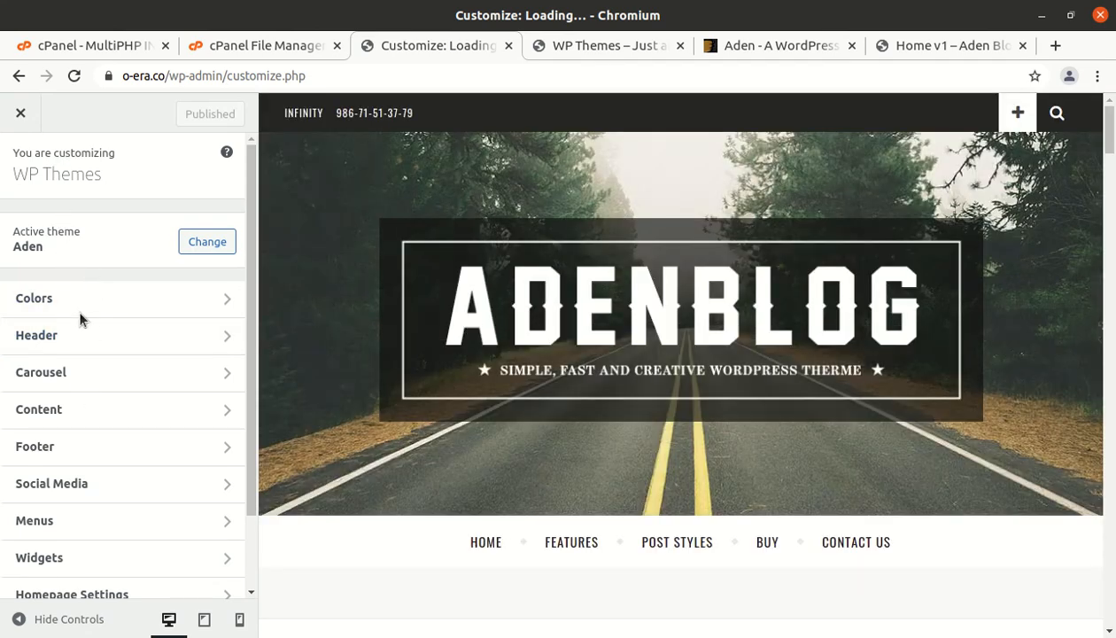
# Look at the theme's Colors sections, including the General colors, and return to the main customizer list
pyautogui.click(77, 301)
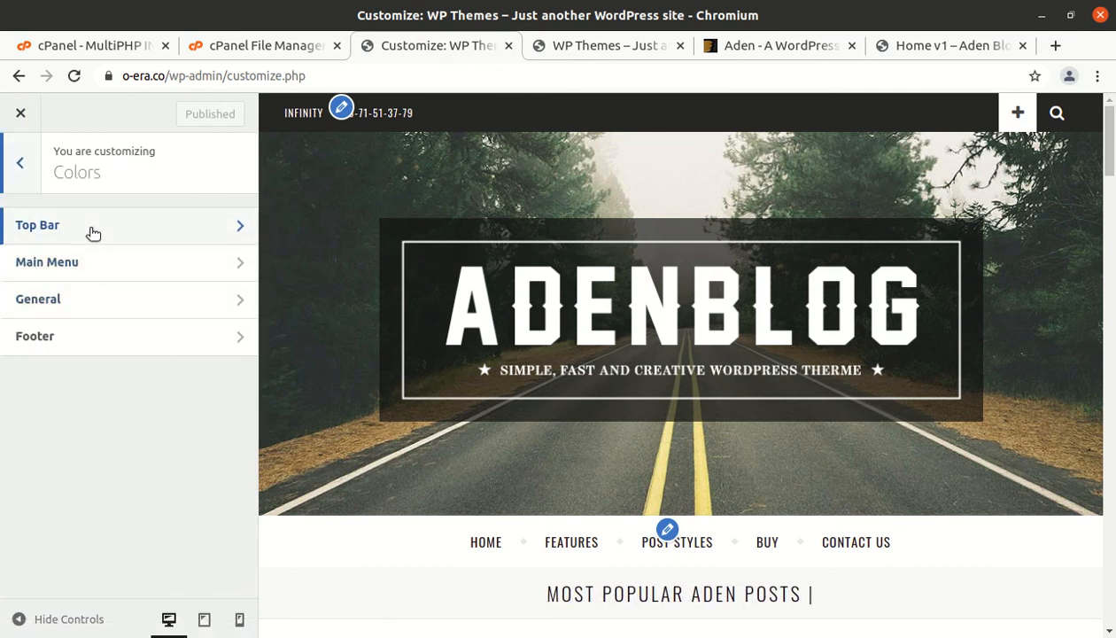
pyautogui.click(92, 296)
pyautogui.click(25, 167)
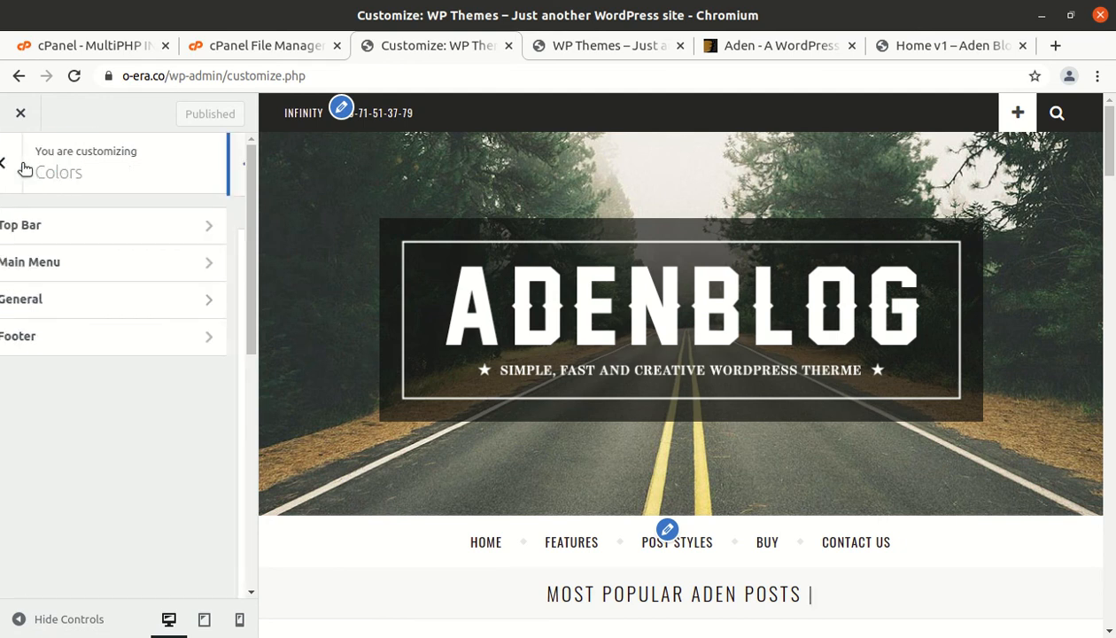
pyautogui.click(24, 169)
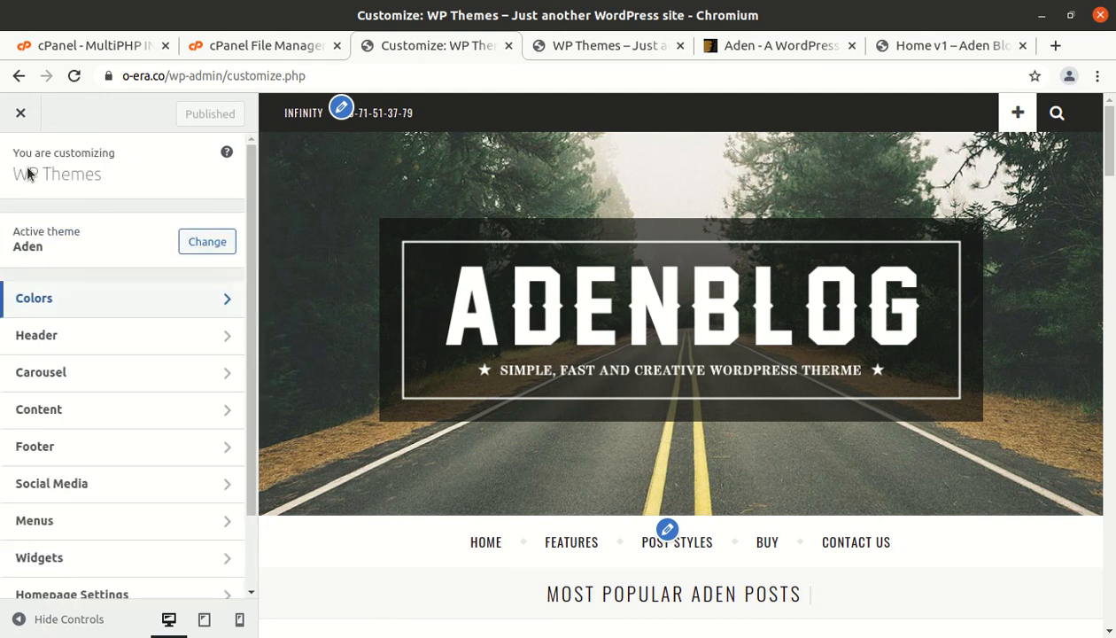
# Review the Header settings, from the general options and background image to the logo setup, and return to the customizer list
pyautogui.click(77, 331)
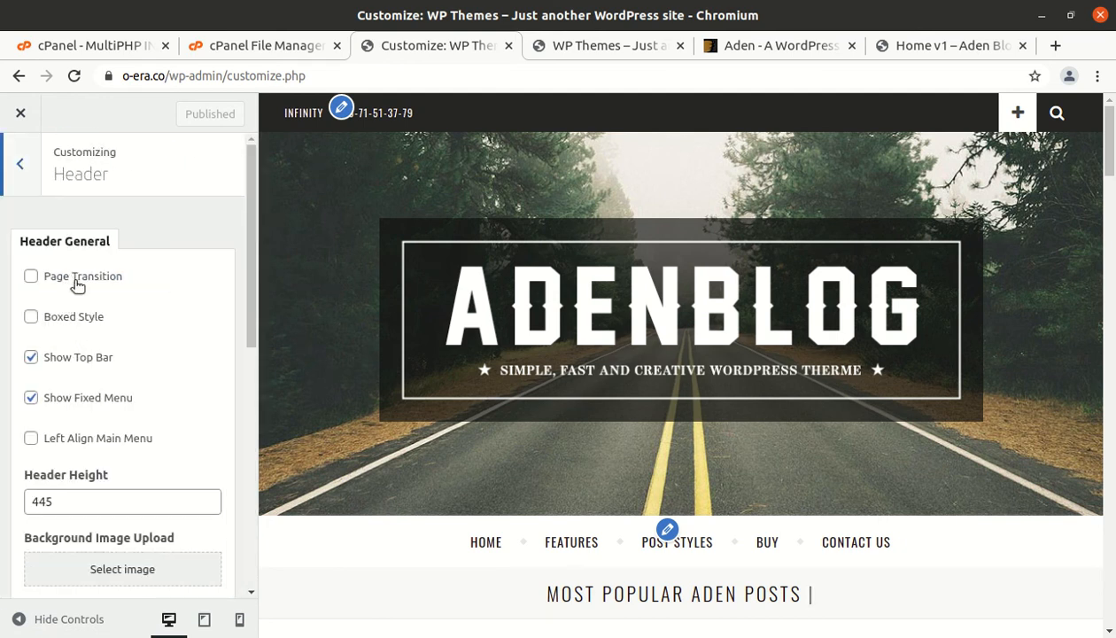
pyautogui.scroll(-5, 86, 356)
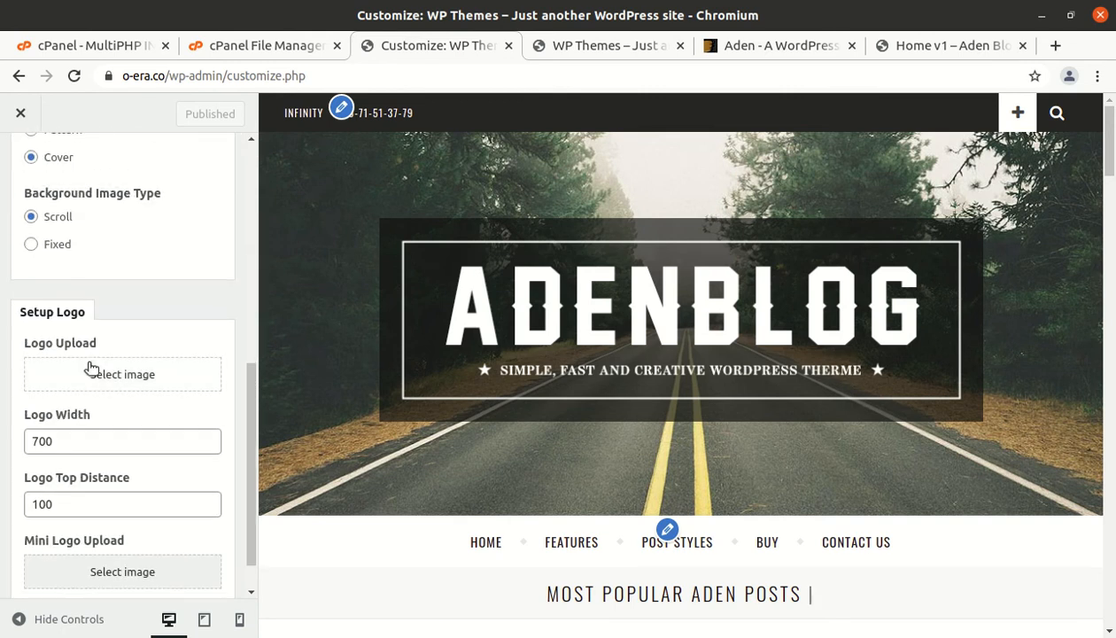
pyautogui.scroll(-1, 90, 367)
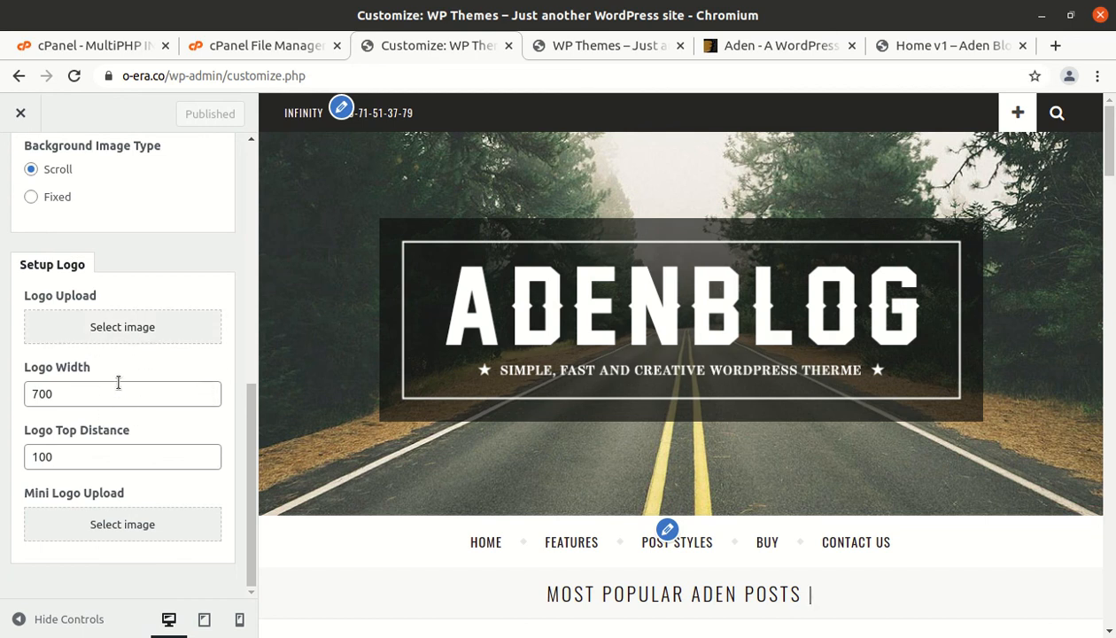
pyautogui.scroll(5, 97, 354)
pyautogui.click(23, 170)
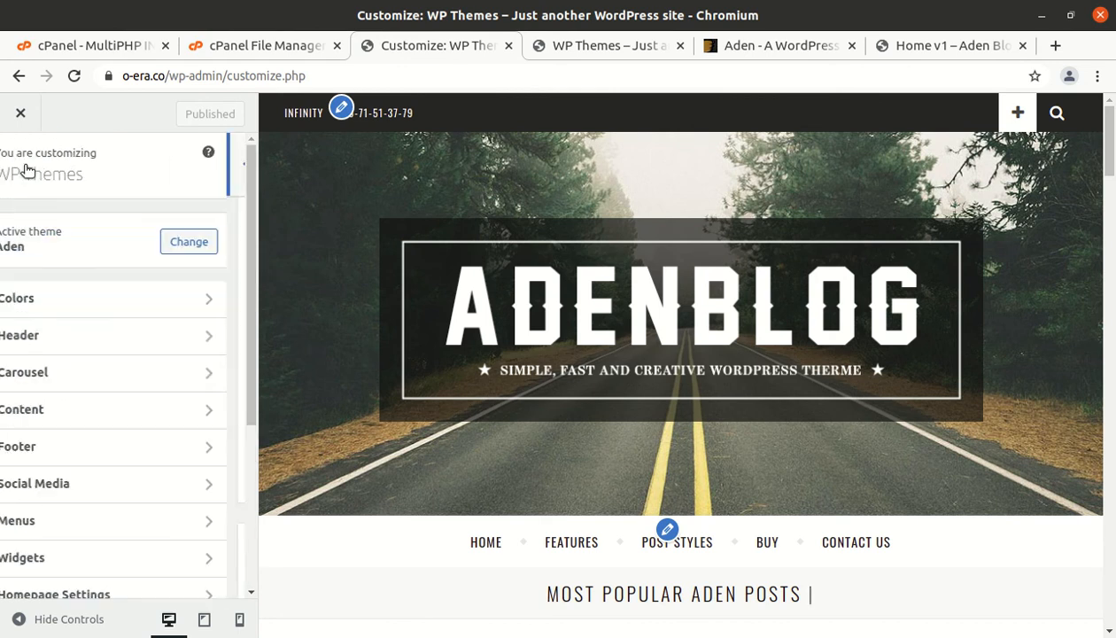
# Review the Carousel settings and the Content settings in the customizer, and return to the main list
pyautogui.click(78, 373)
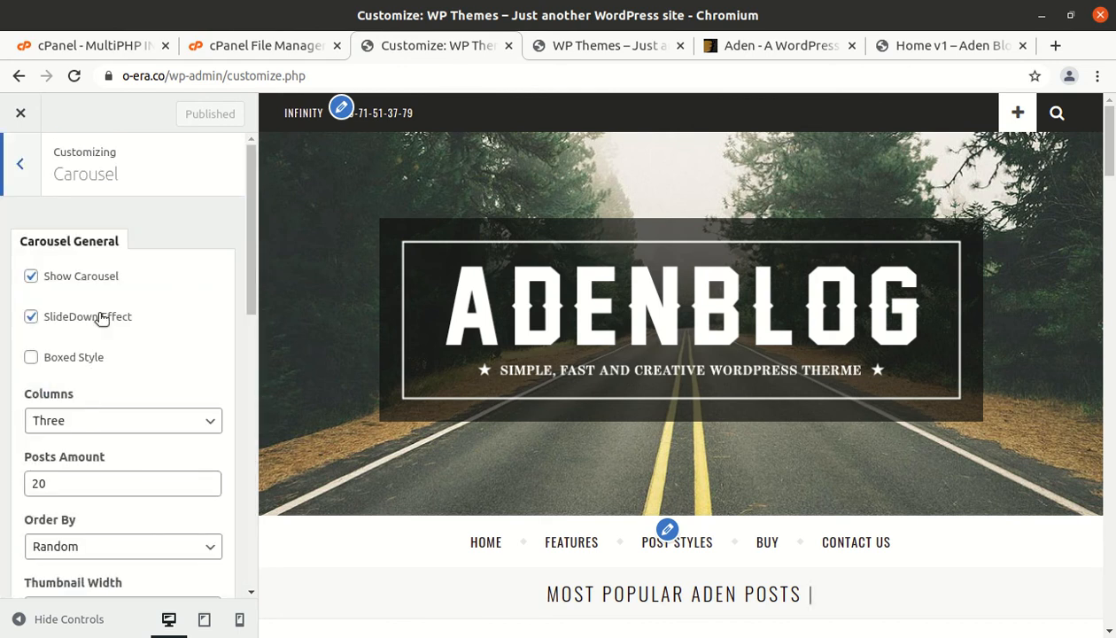
pyautogui.click(23, 168)
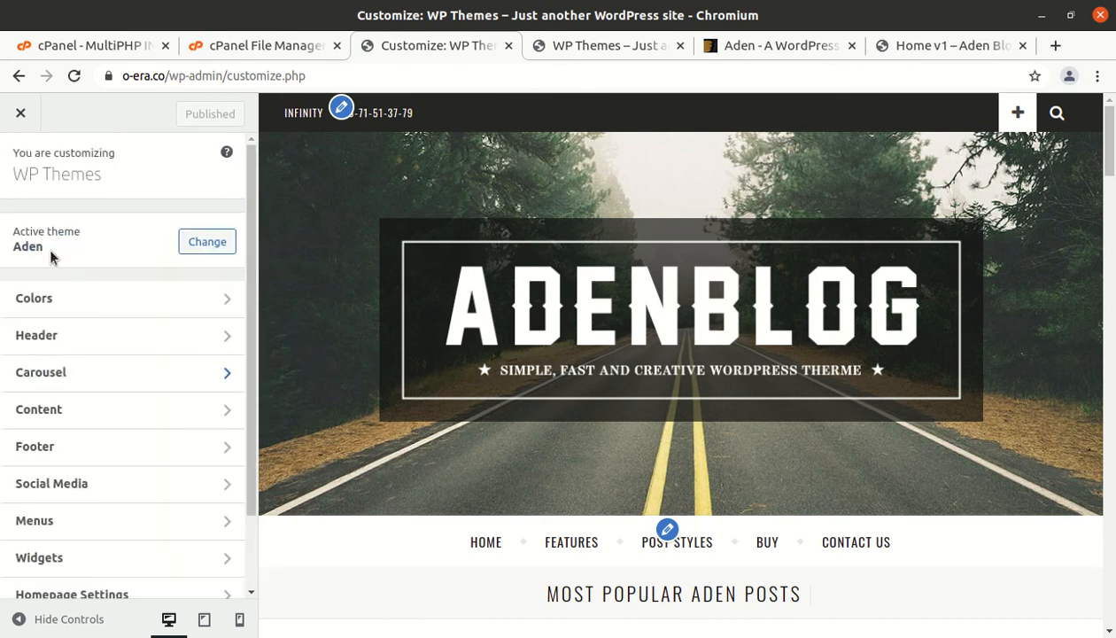
pyautogui.click(92, 422)
pyautogui.scroll(-3, 53, 302)
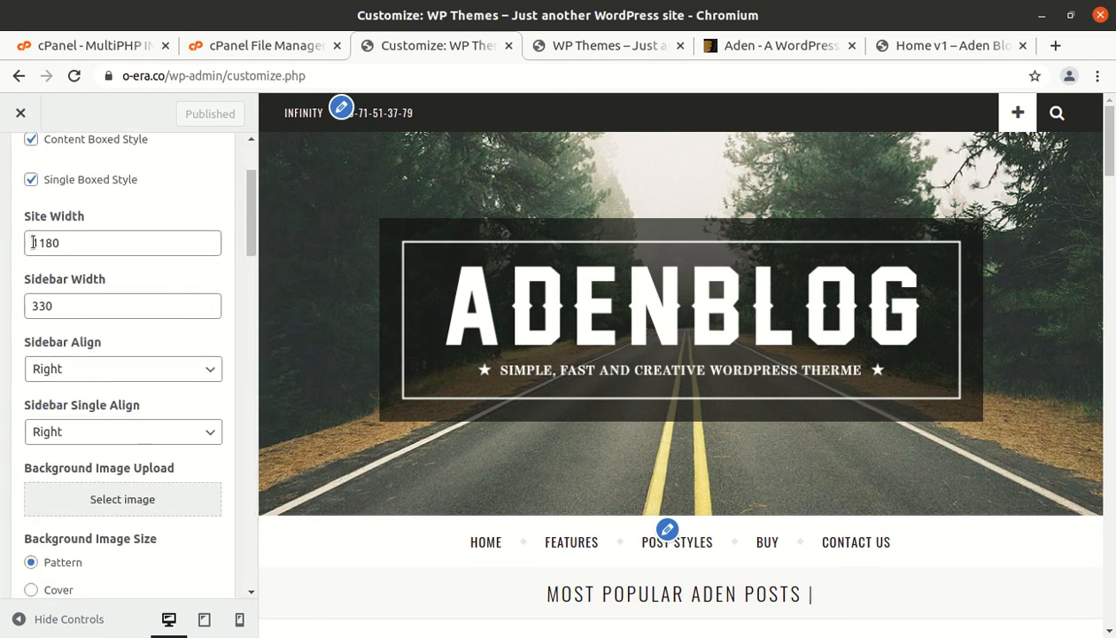
pyautogui.scroll(3, 12, 224)
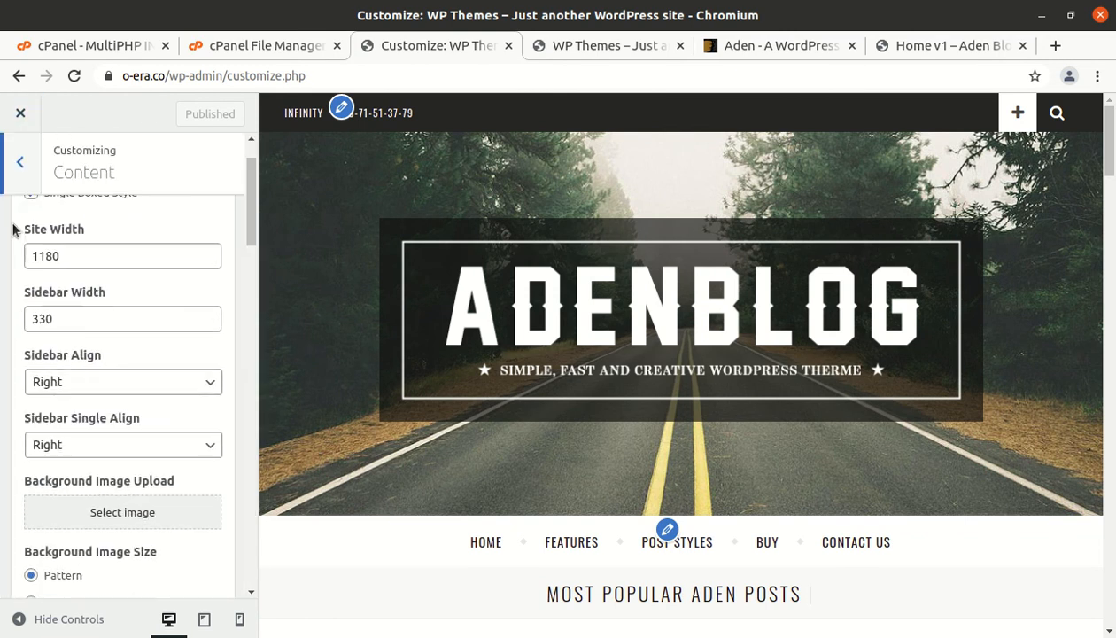
pyautogui.click(18, 170)
# Look at the Footer settings and the Social Media settings, and return to the main customizer list
pyautogui.click(104, 453)
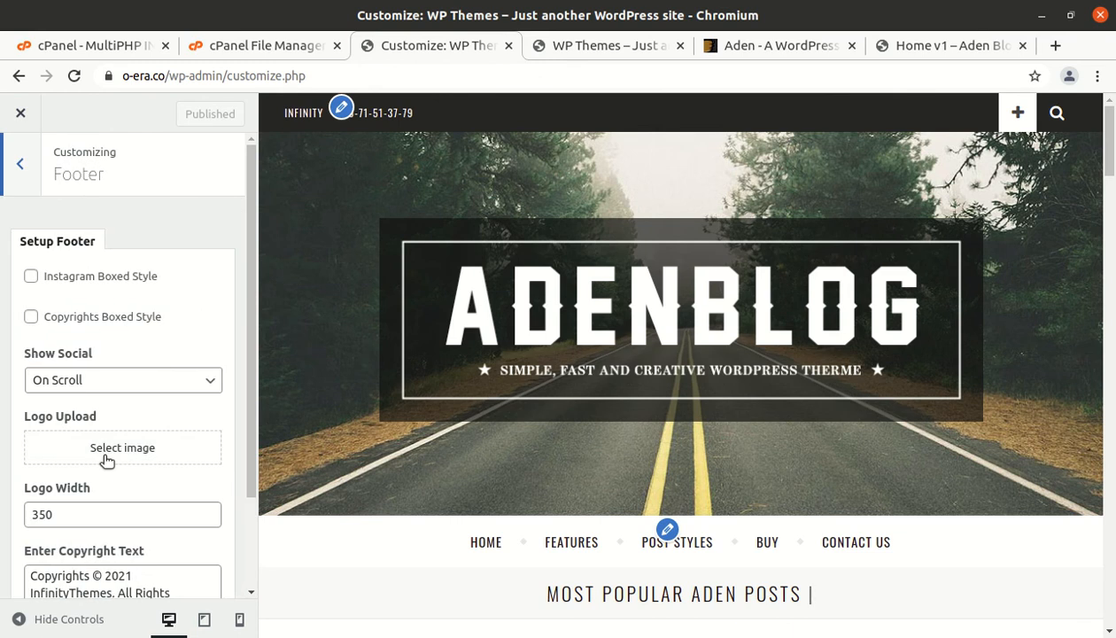
pyautogui.click(28, 184)
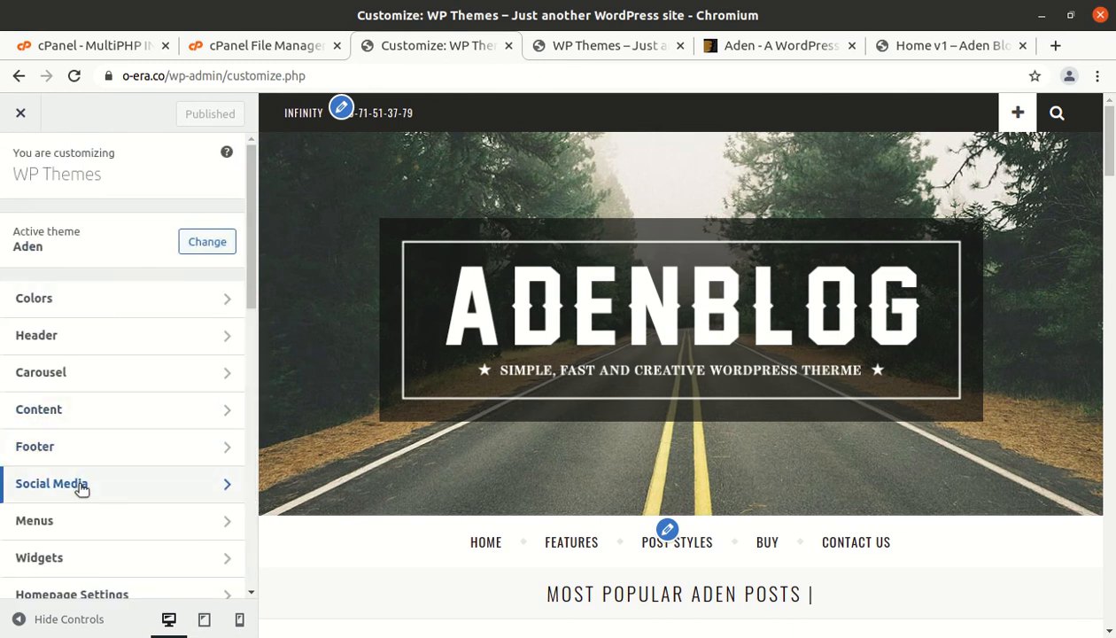
pyautogui.click(81, 487)
pyautogui.click(31, 171)
# Check the Menus section and the available widget areas in the customizer, and return to the main list
pyautogui.scroll(-2, 115, 443)
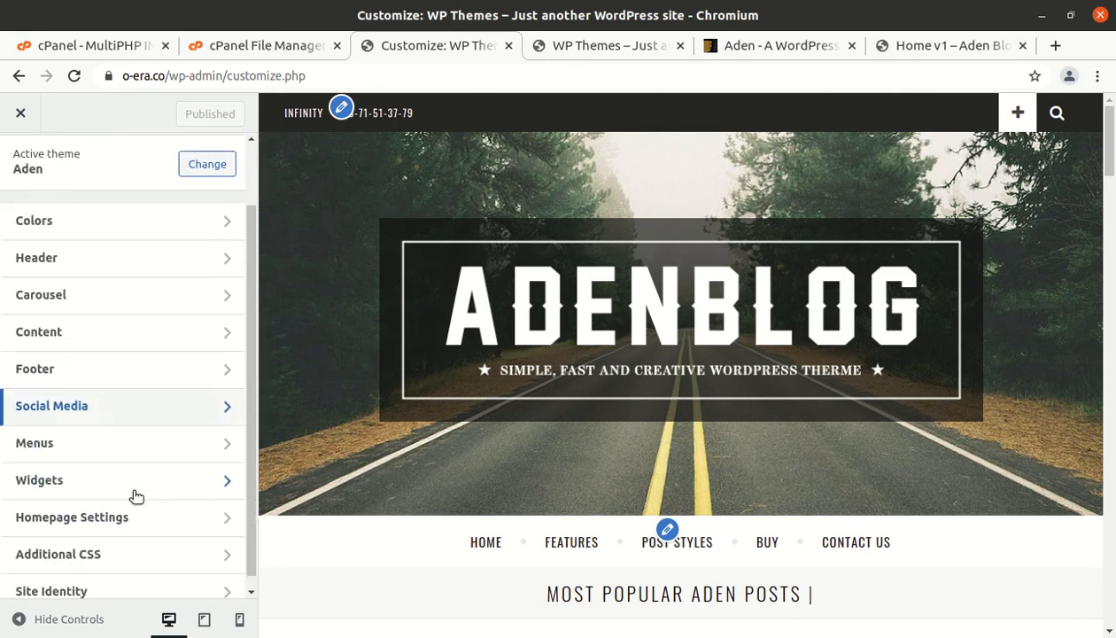
pyautogui.click(95, 432)
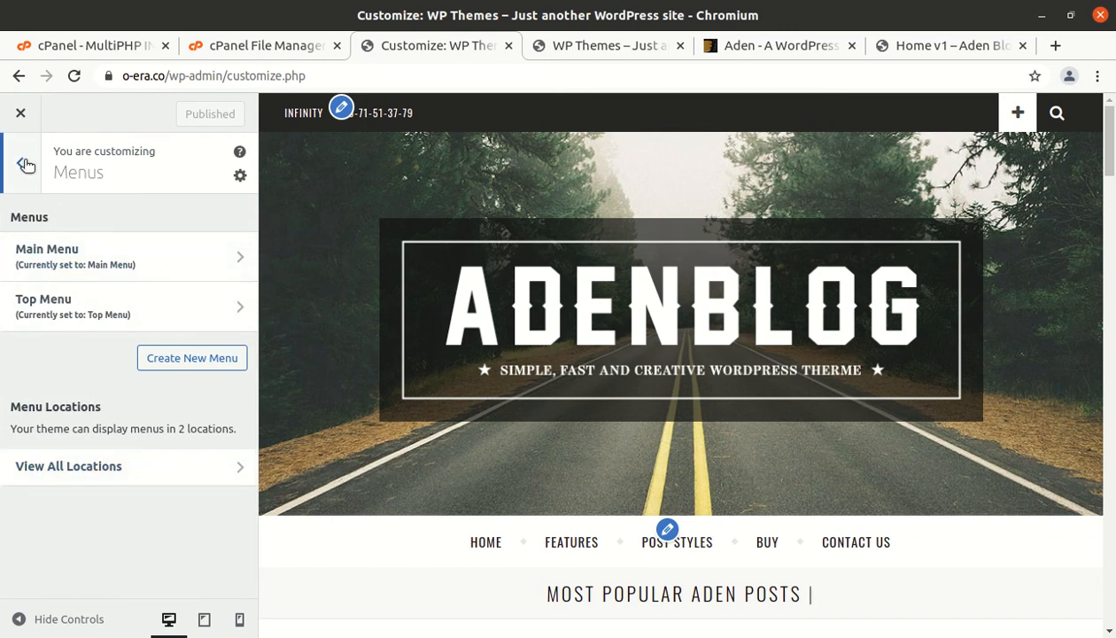
pyautogui.click(26, 165)
pyautogui.click(94, 469)
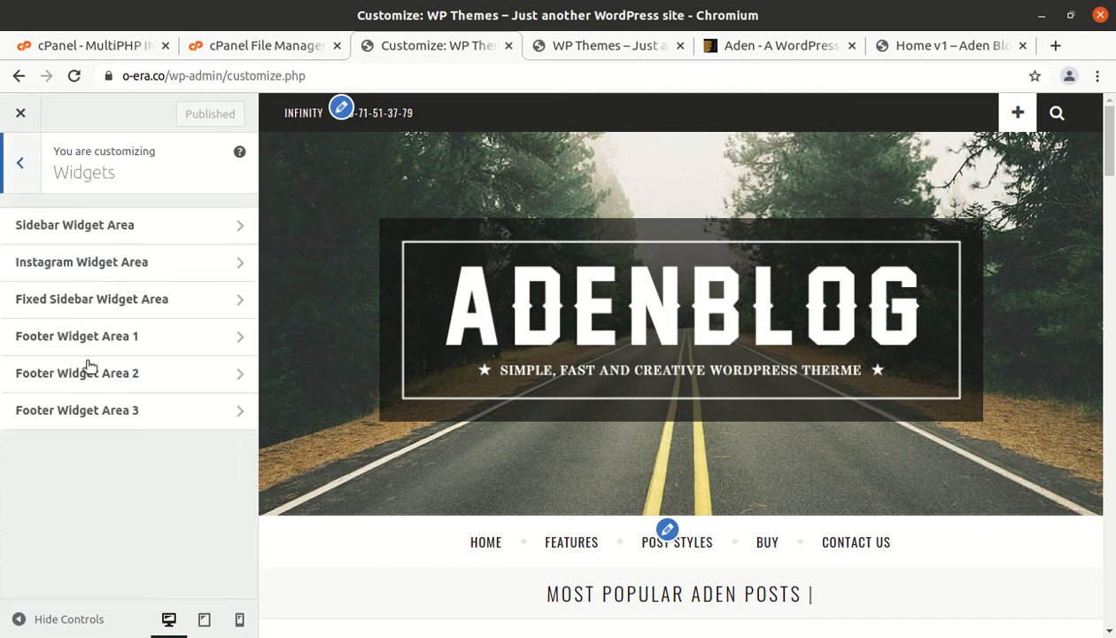
pyautogui.click(22, 165)
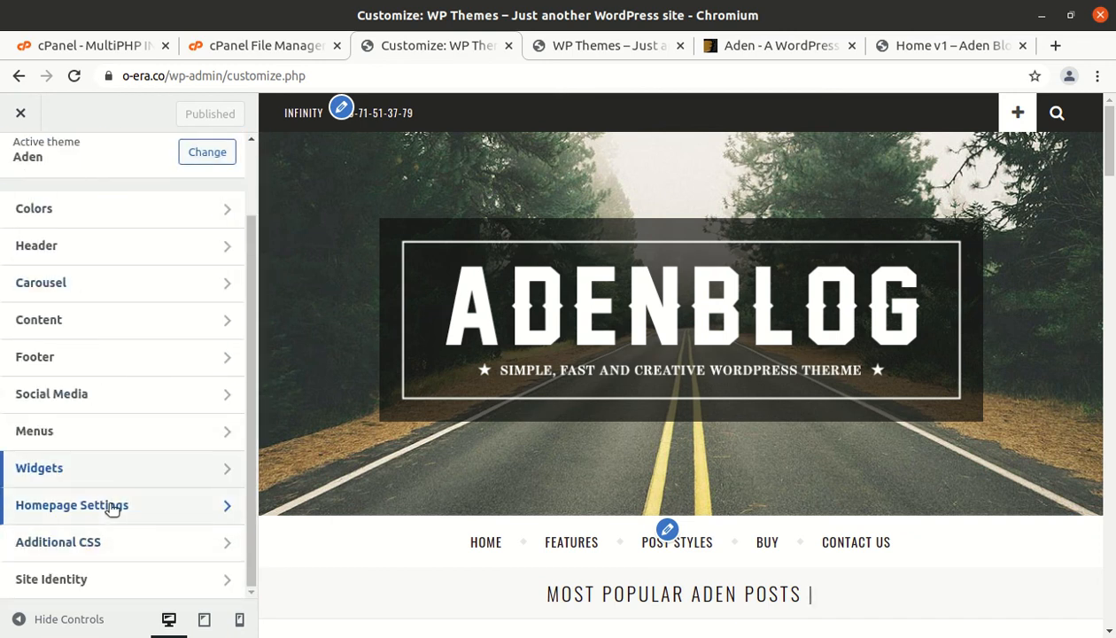
# Look at the Homepage Settings section and close the customizer
pyautogui.click(112, 506)
pyautogui.click(24, 166)
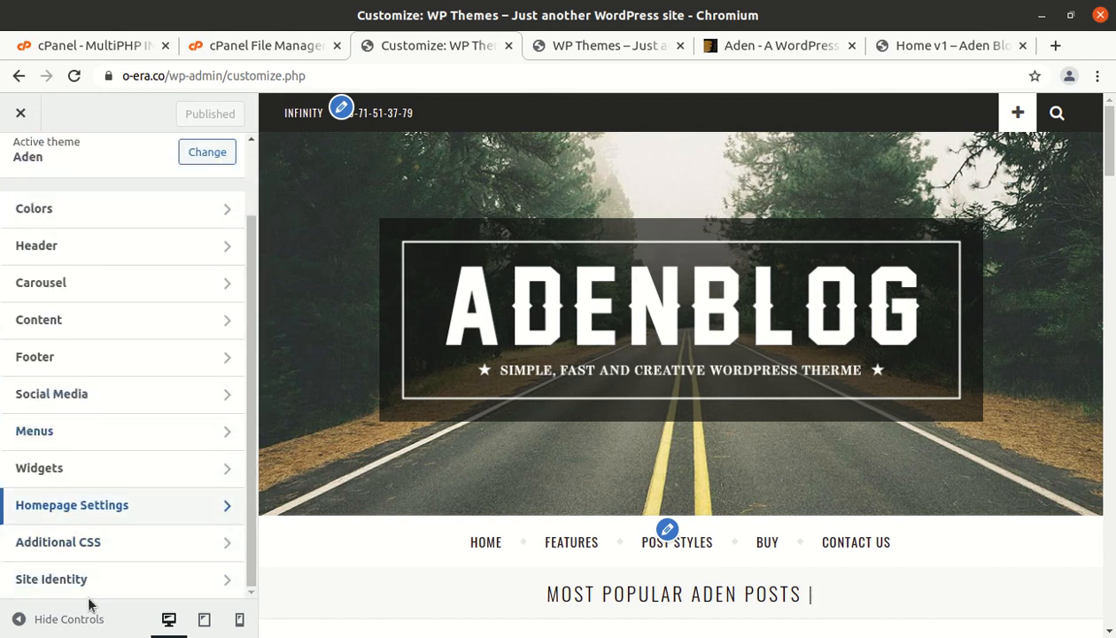
pyautogui.scroll(2, 41, 185)
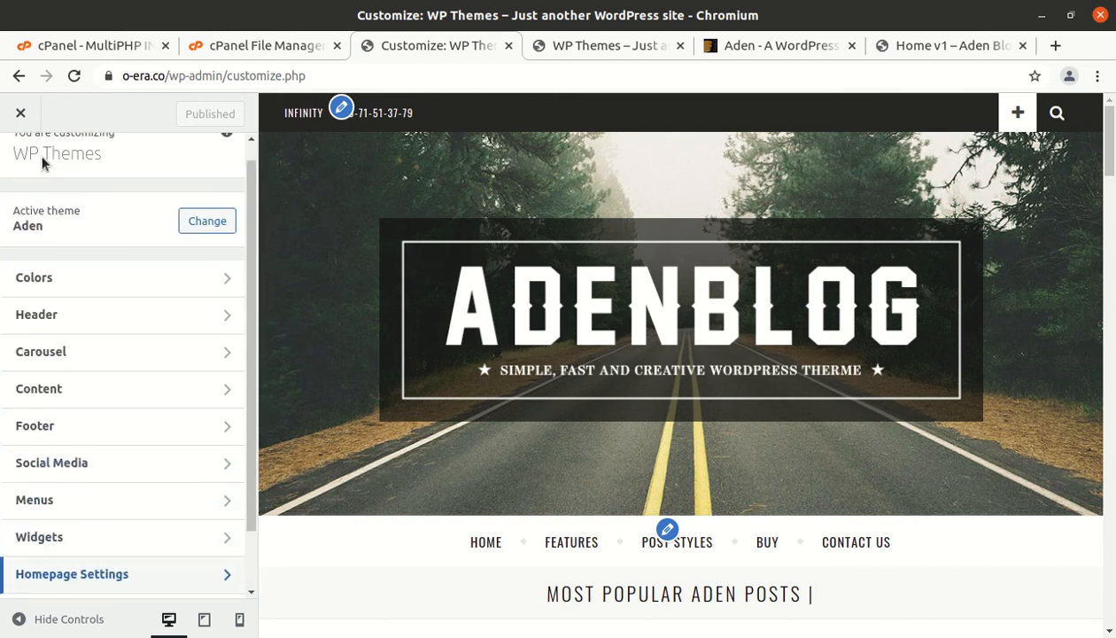
pyautogui.click(24, 114)
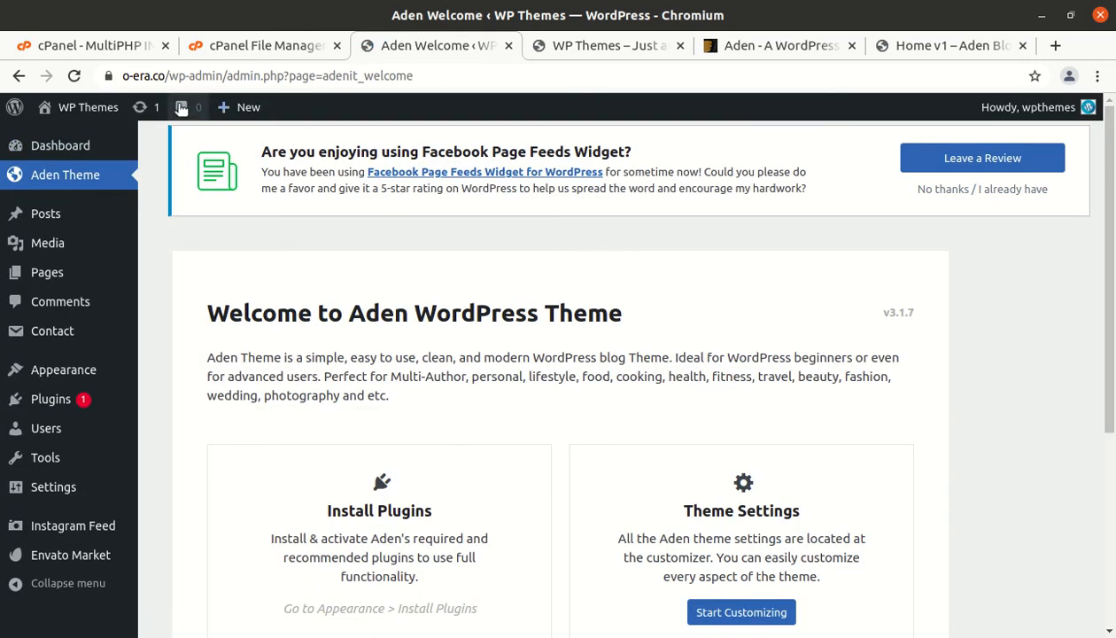
# Open the live site in a new tab and look over the homepage's header, carousel and posts
pyautogui.moveTo(67, 114)
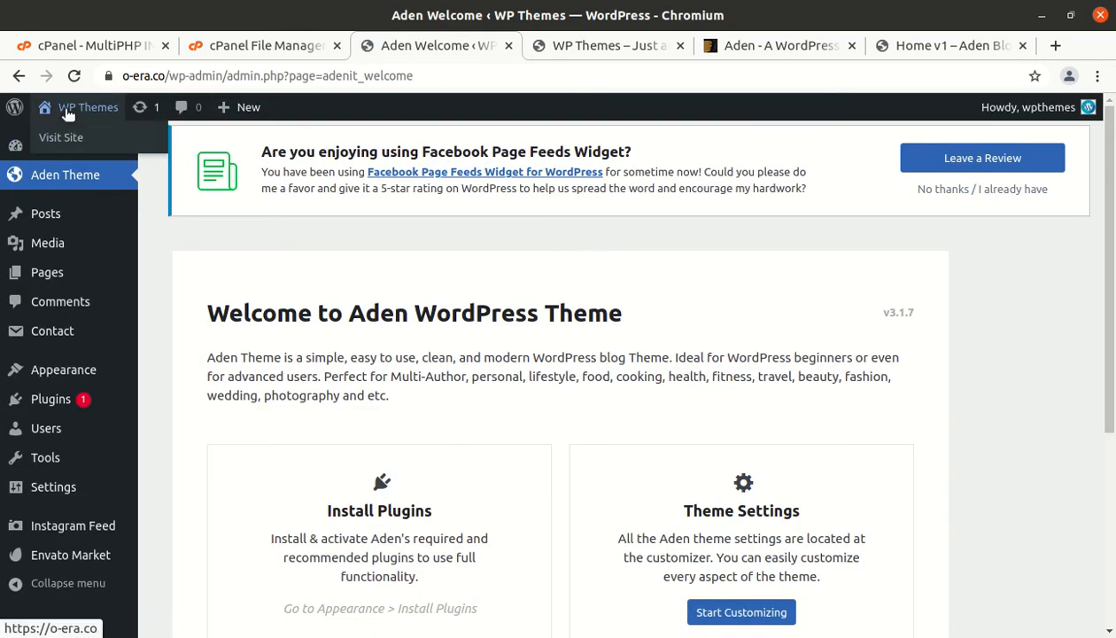
pyautogui.middleClick(71, 140)
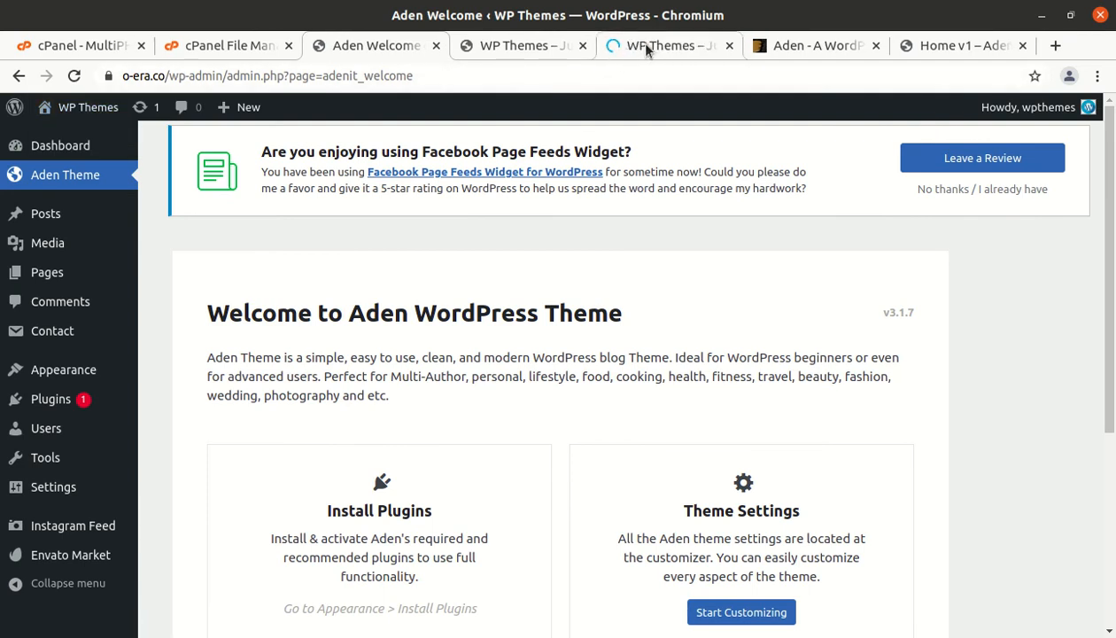
pyautogui.click(632, 53)
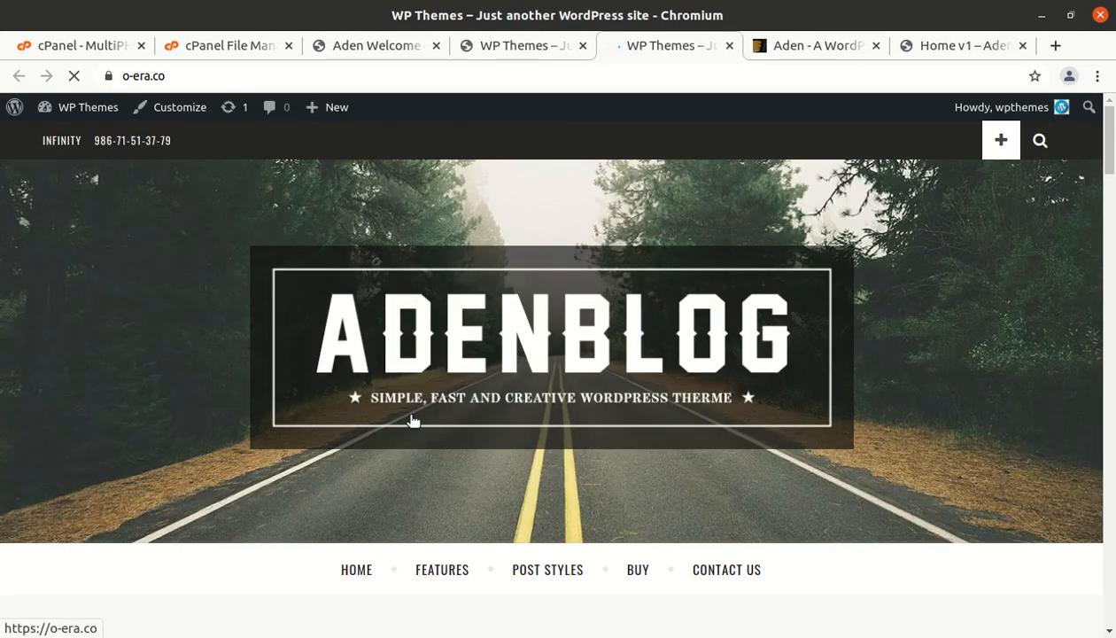
pyautogui.scroll(-5, 718, 386)
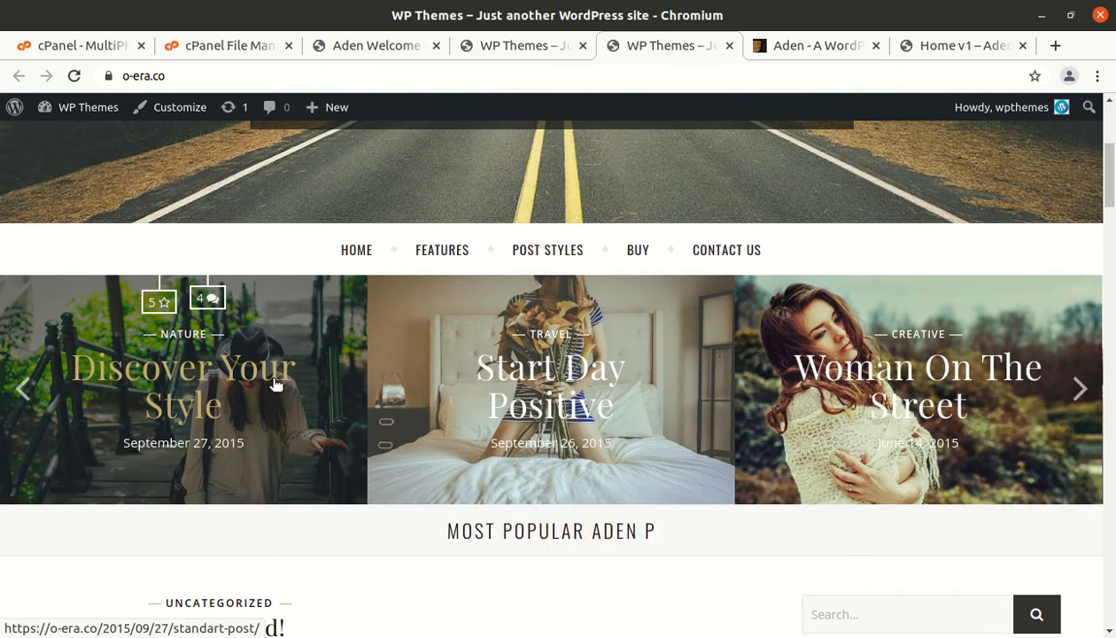
pyautogui.scroll(-1, 276, 383)
pyautogui.scroll(-7, 276, 384)
pyautogui.scroll(13, 276, 384)
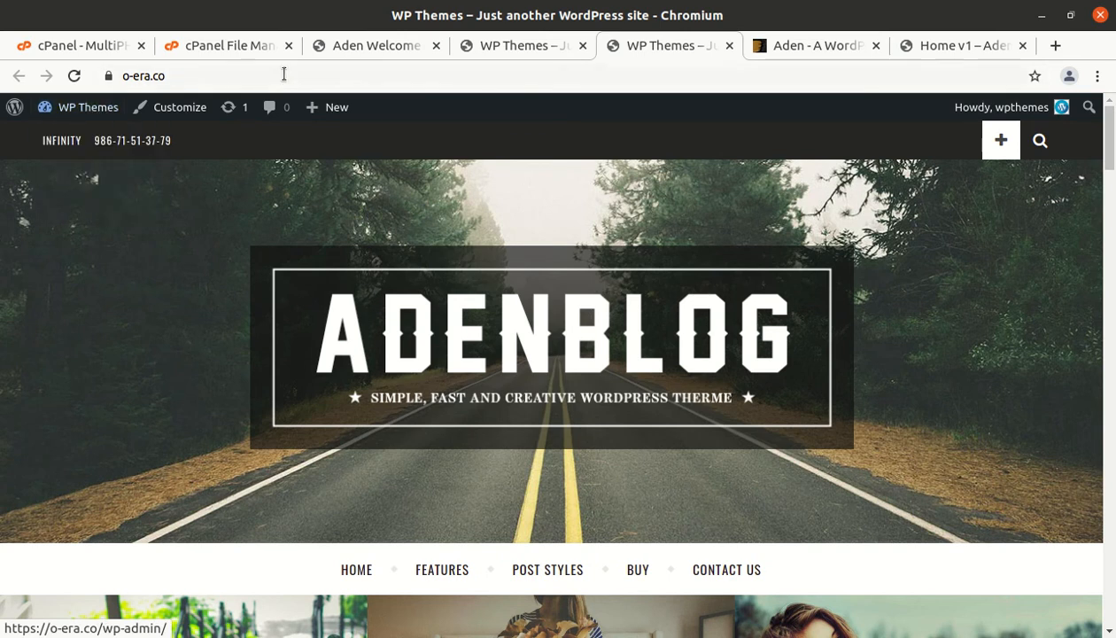
# From the Aden welcome page, open the All Pages list in a new tab, review it and go to the Dashboard
pyautogui.click(350, 48)
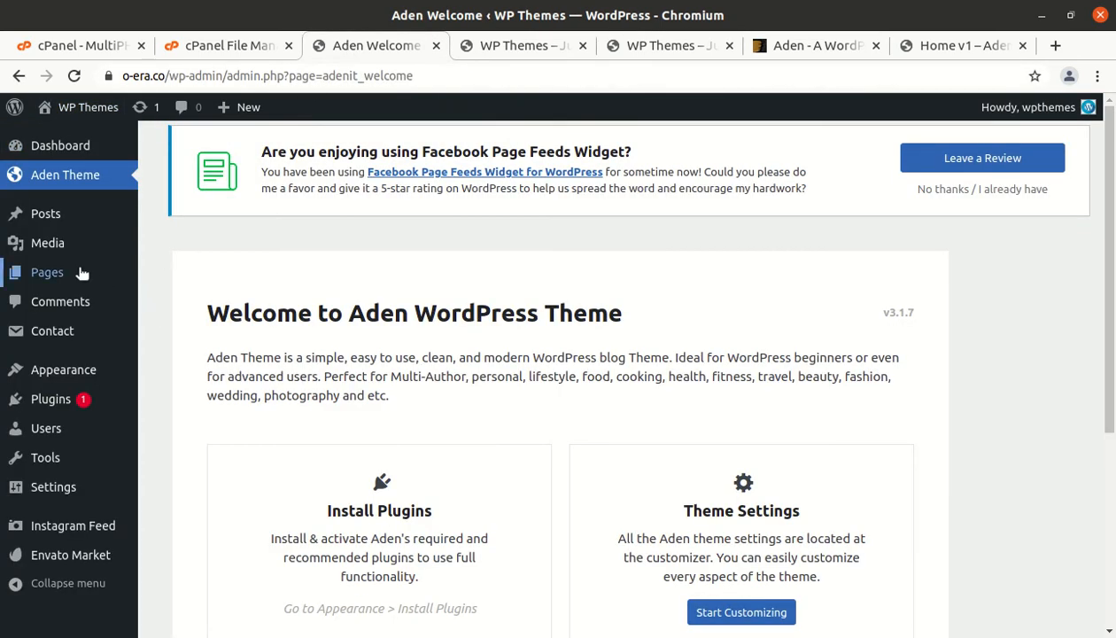
pyautogui.moveTo(48, 280)
pyautogui.middleClick(170, 275)
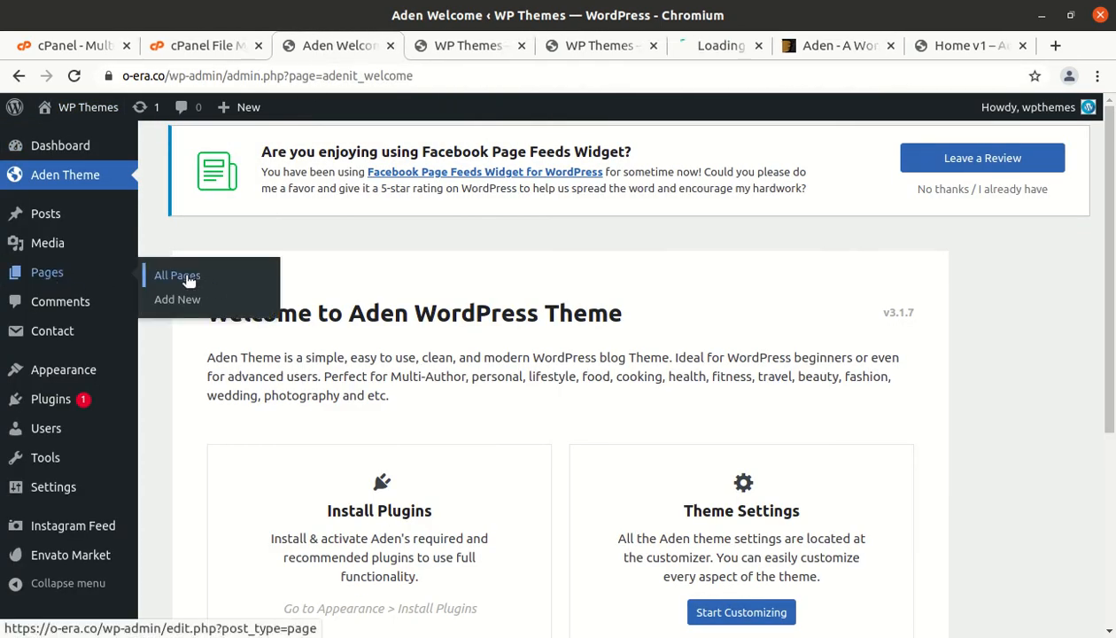
pyautogui.click(691, 49)
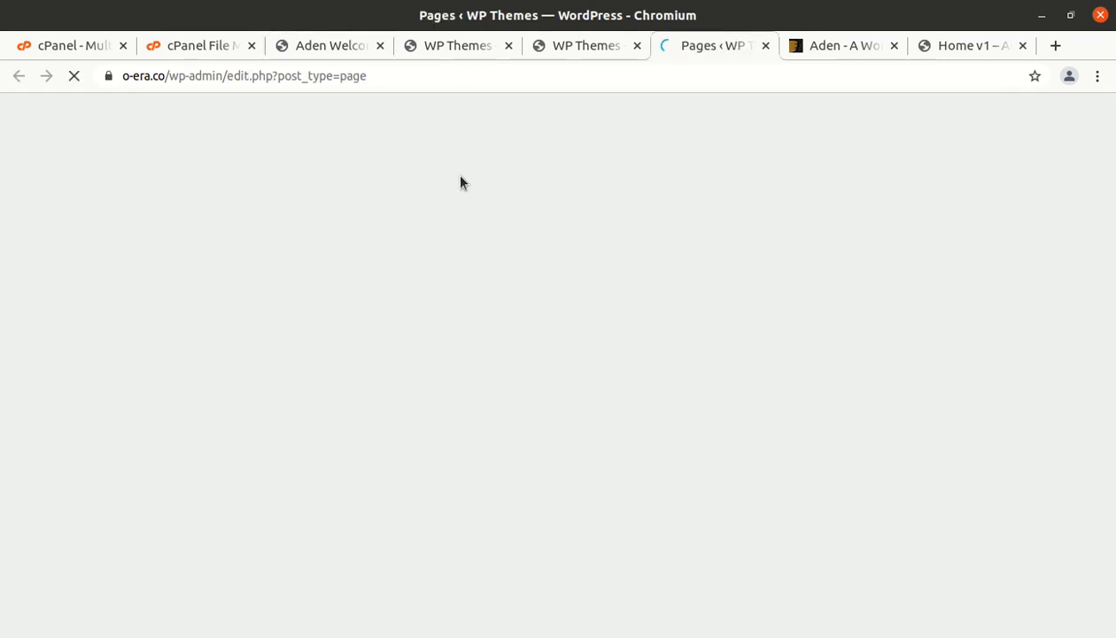
pyautogui.scroll(-2, 350, 306)
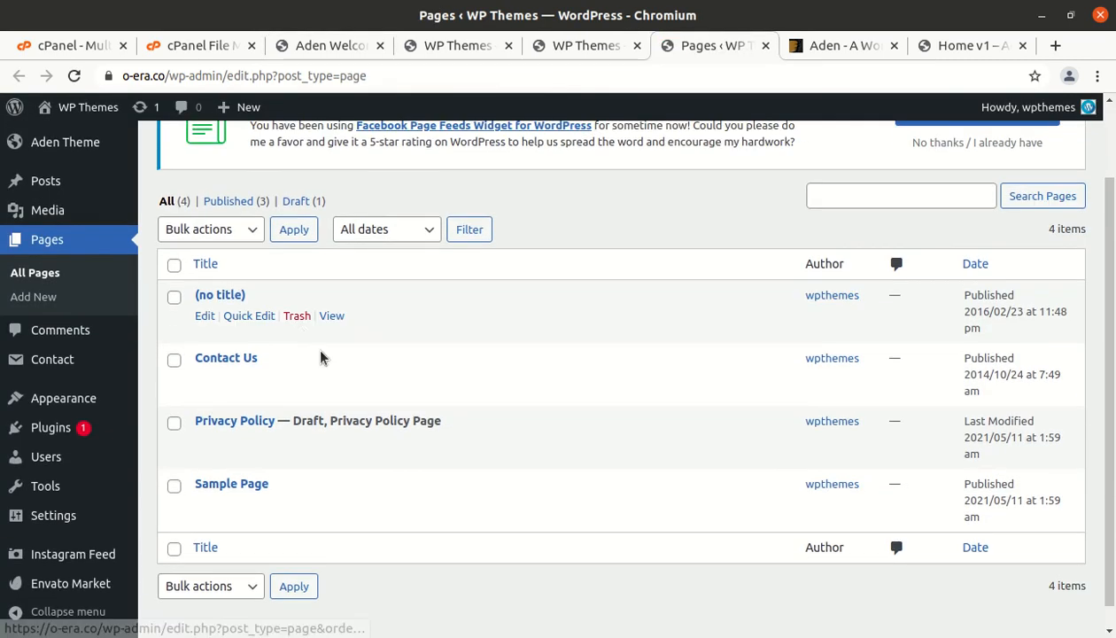
pyautogui.scroll(2, 448, 352)
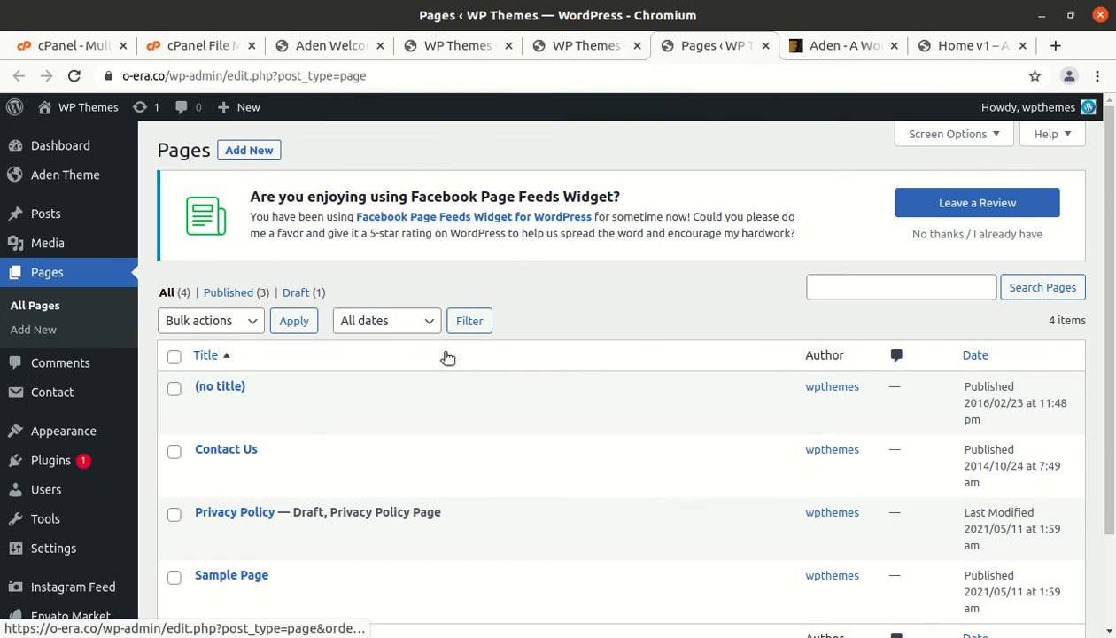
pyautogui.click(59, 157)
# Examine the live homepage's carousel, blog posts and sidebar, and return to the WordPress Dashboard
pyautogui.click(575, 45)
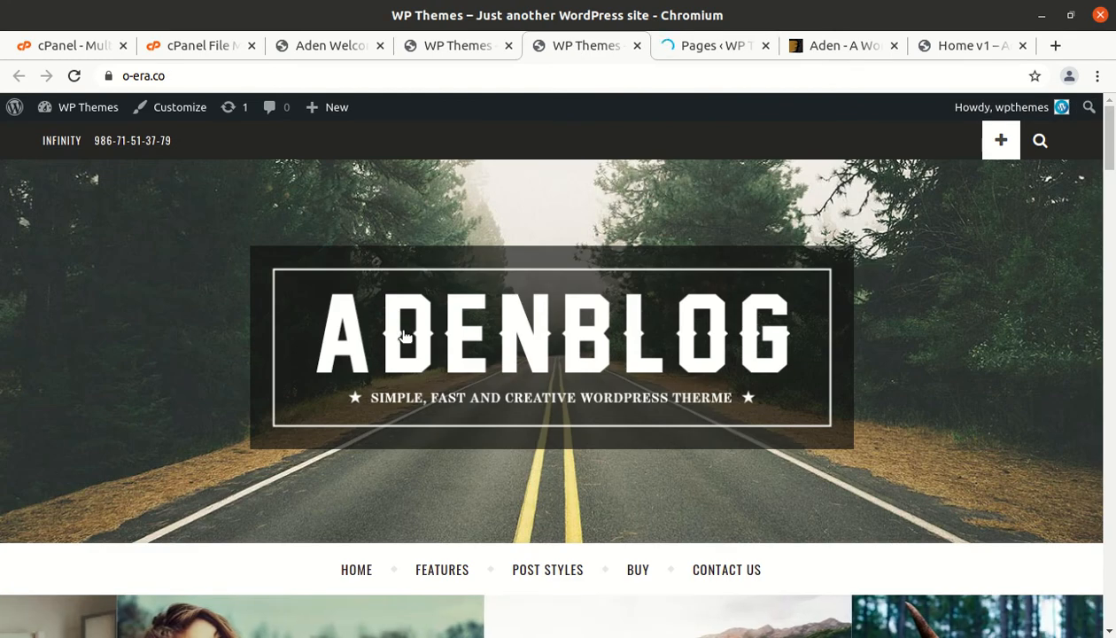
pyautogui.scroll(-3, 401, 337)
pyautogui.scroll(-3, 397, 350)
pyautogui.scroll(2, 339, 284)
pyautogui.scroll(2, 205, 291)
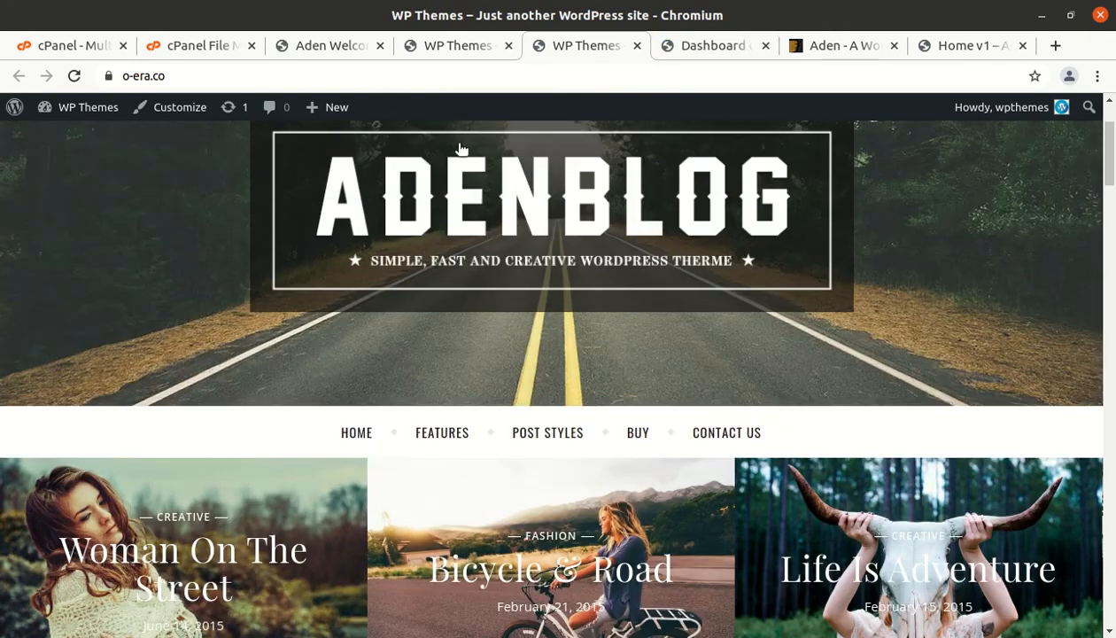
pyautogui.scroll(-2, 883, 328)
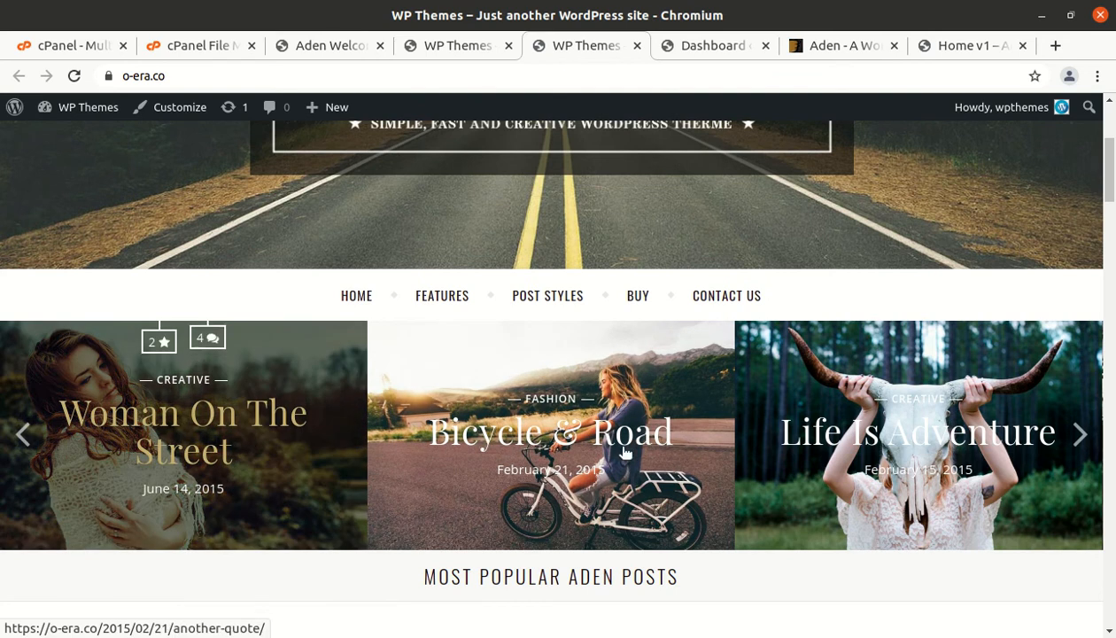
pyautogui.scroll(-3, 849, 432)
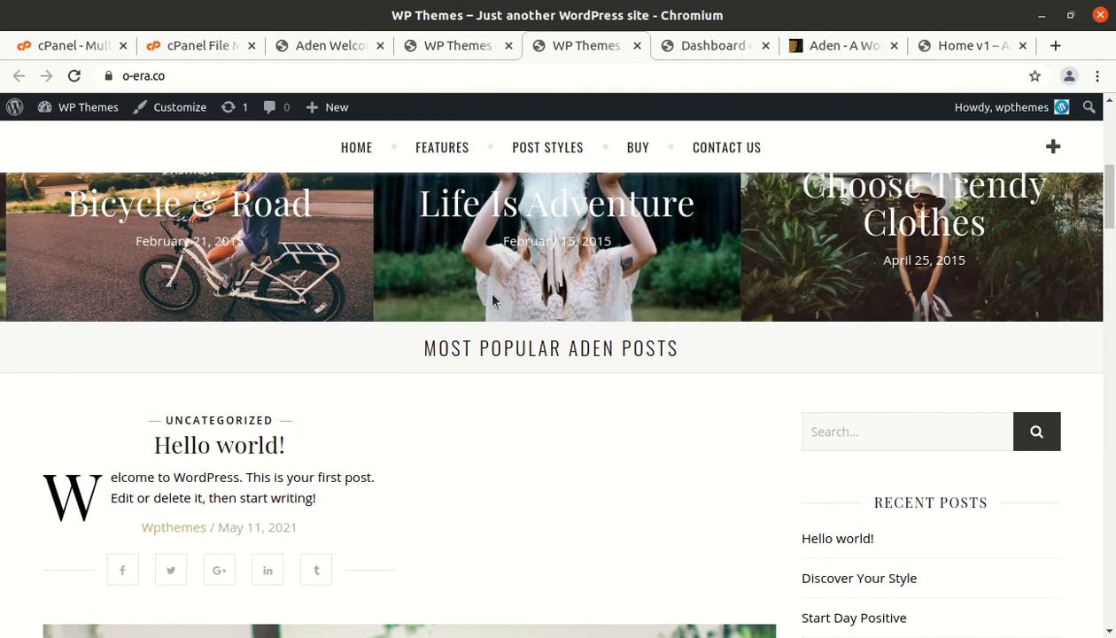
pyautogui.scroll(2, 492, 324)
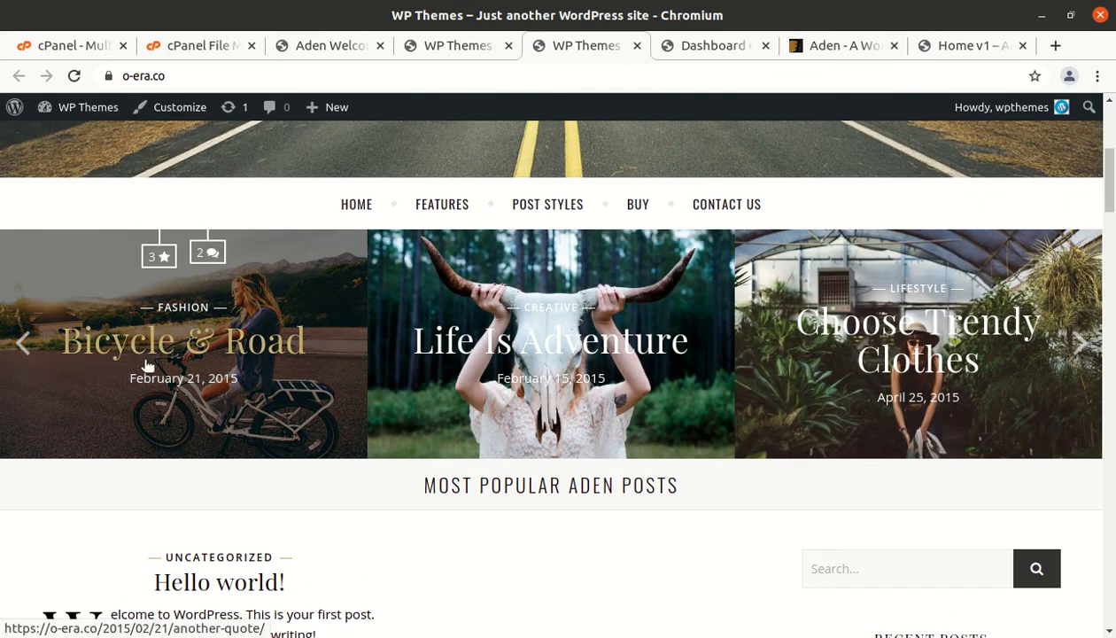
pyautogui.scroll(-2, 515, 317)
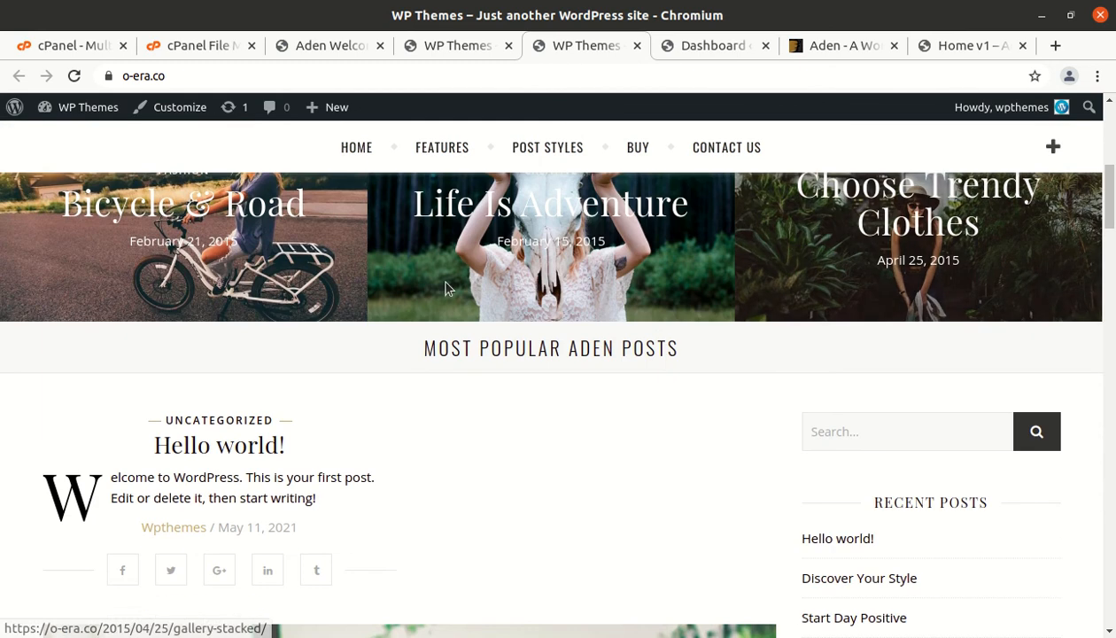
pyautogui.scroll(-7, 304, 284)
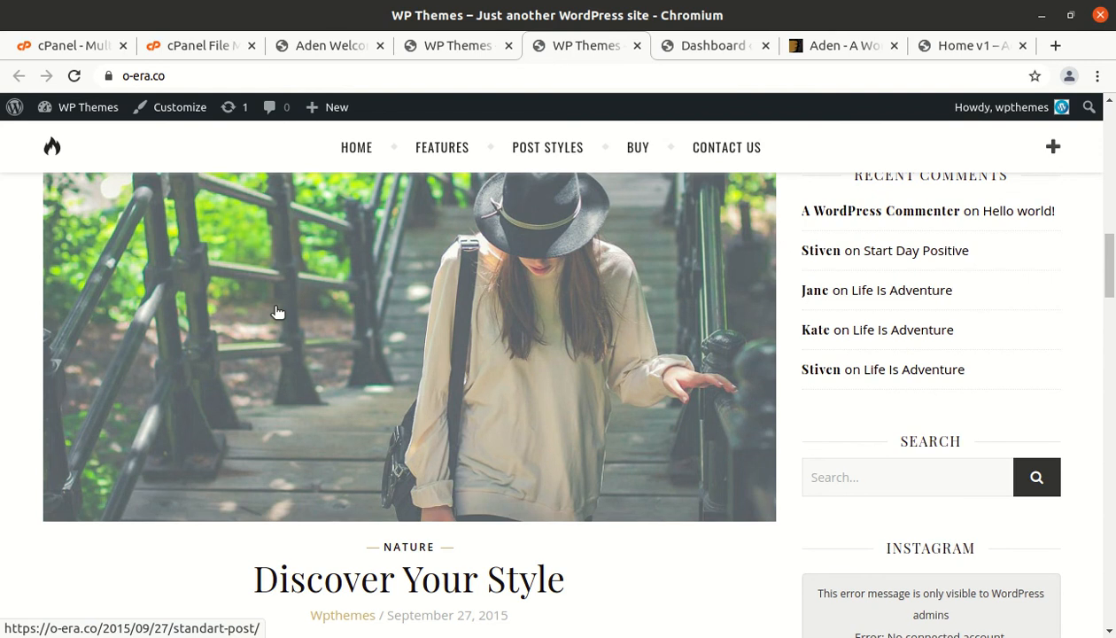
pyautogui.scroll(4, 279, 317)
pyautogui.moveTo(96, 115)
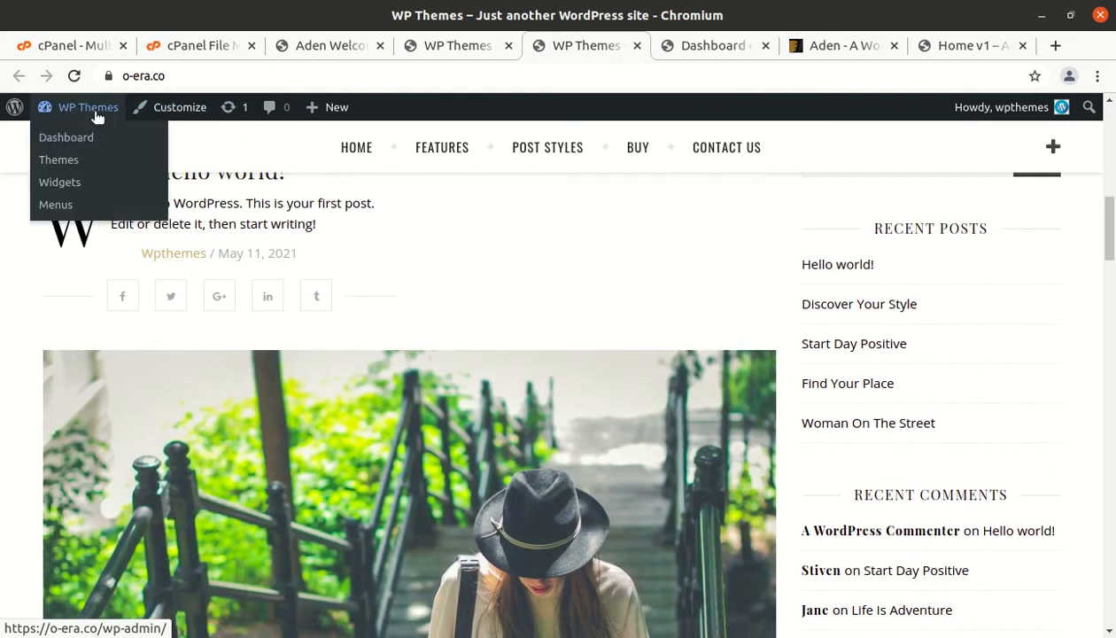
pyautogui.click(65, 139)
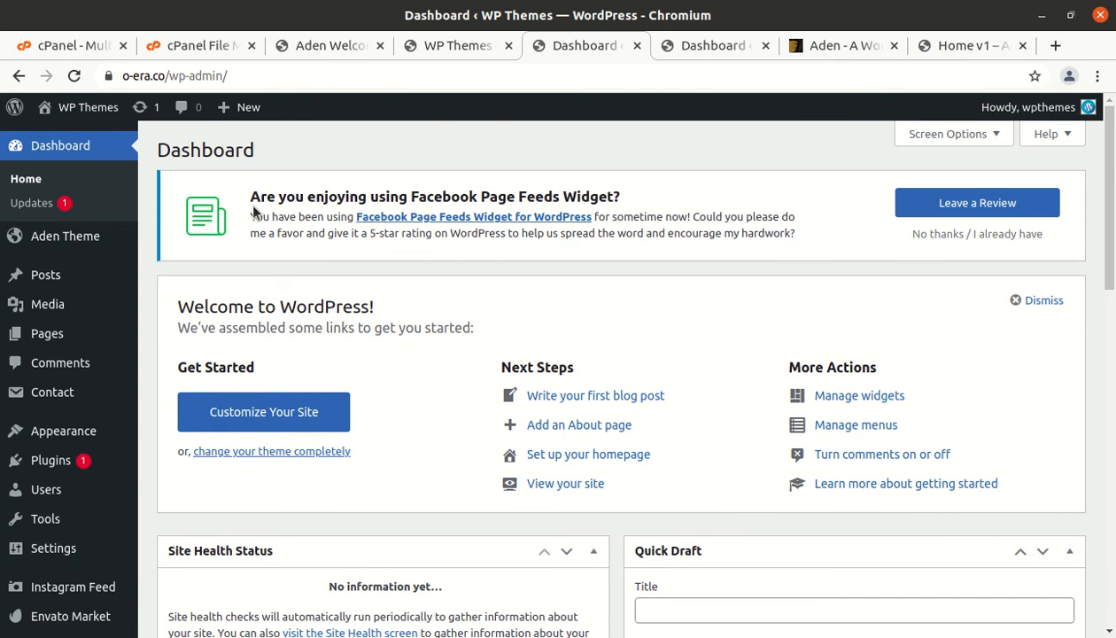
# View the earlier copy of the homepage without demo content, from the header down to the footer
pyautogui.click(432, 43)
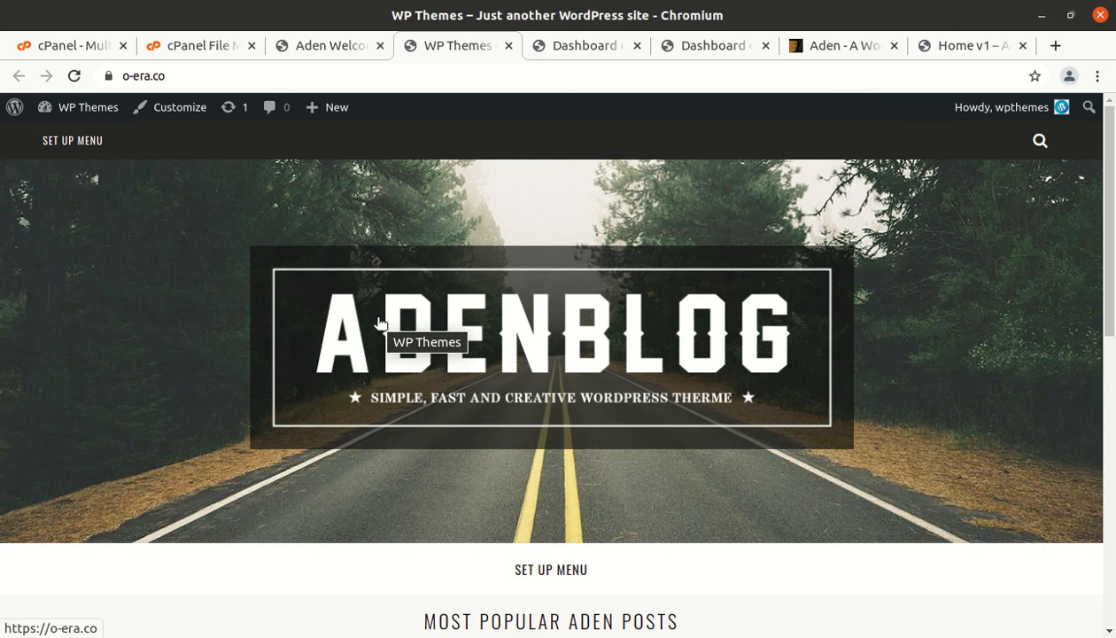
pyautogui.scroll(-3, 488, 416)
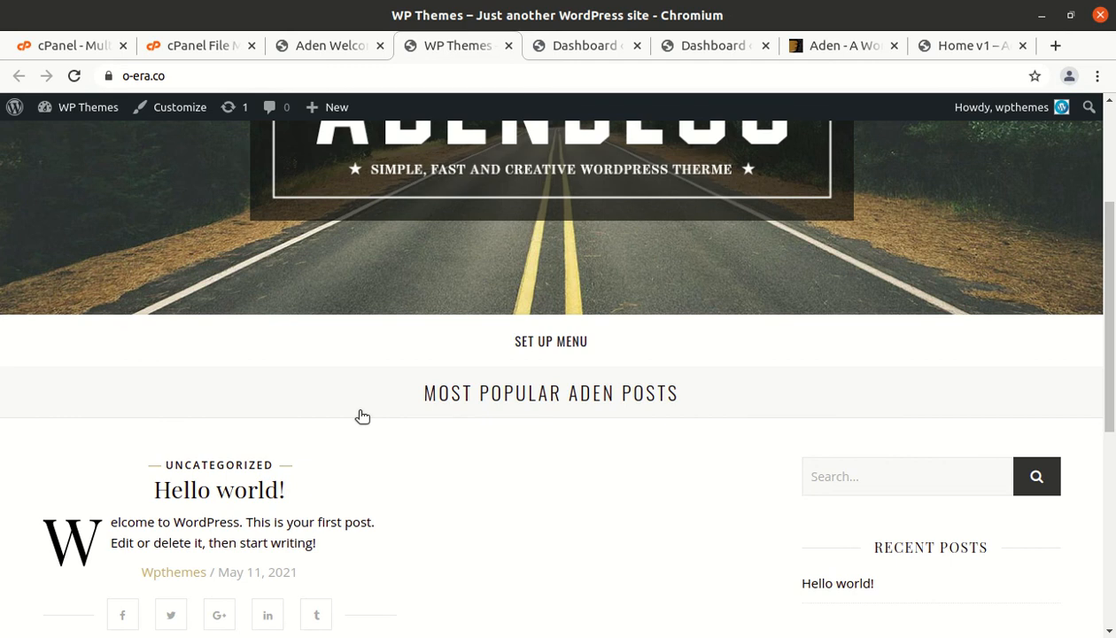
pyautogui.scroll(-6, 394, 451)
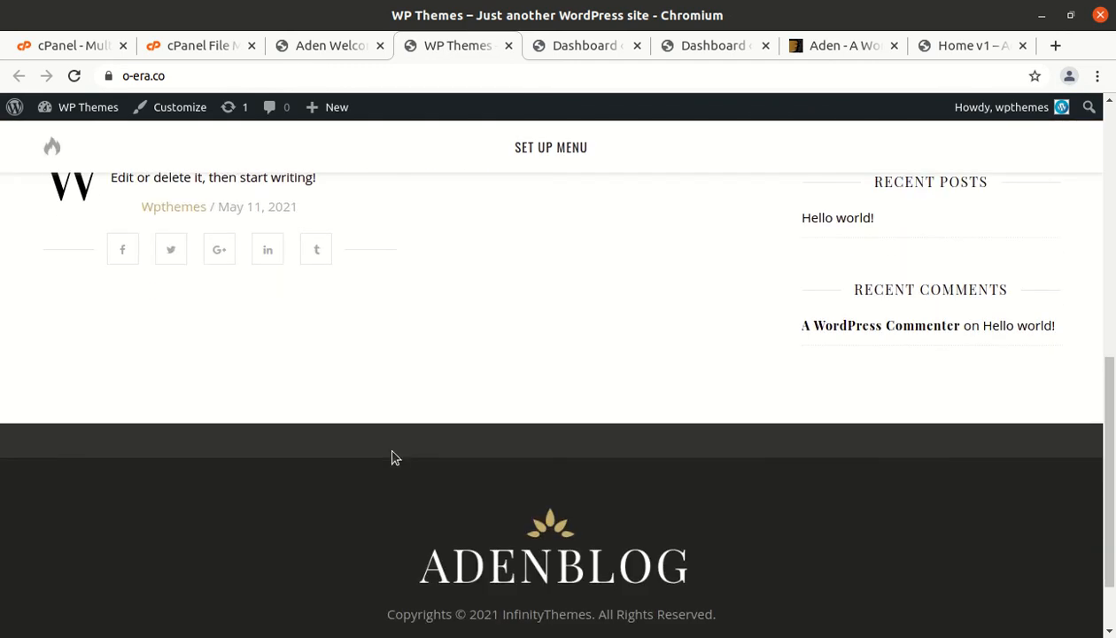
pyautogui.scroll(-1, 395, 457)
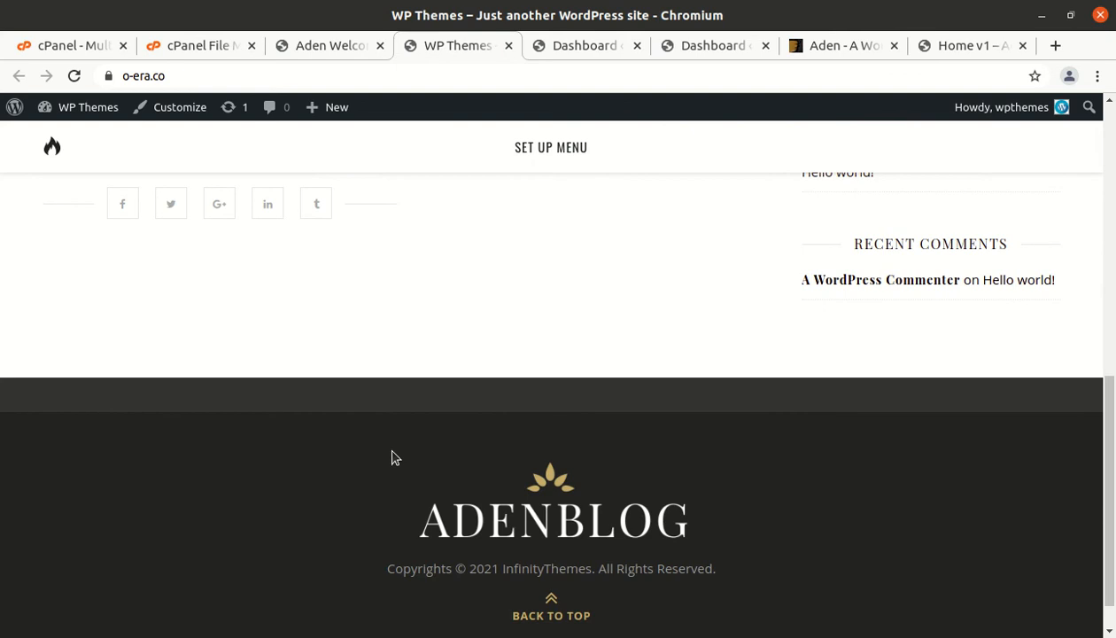
pyautogui.scroll(10, 490, 381)
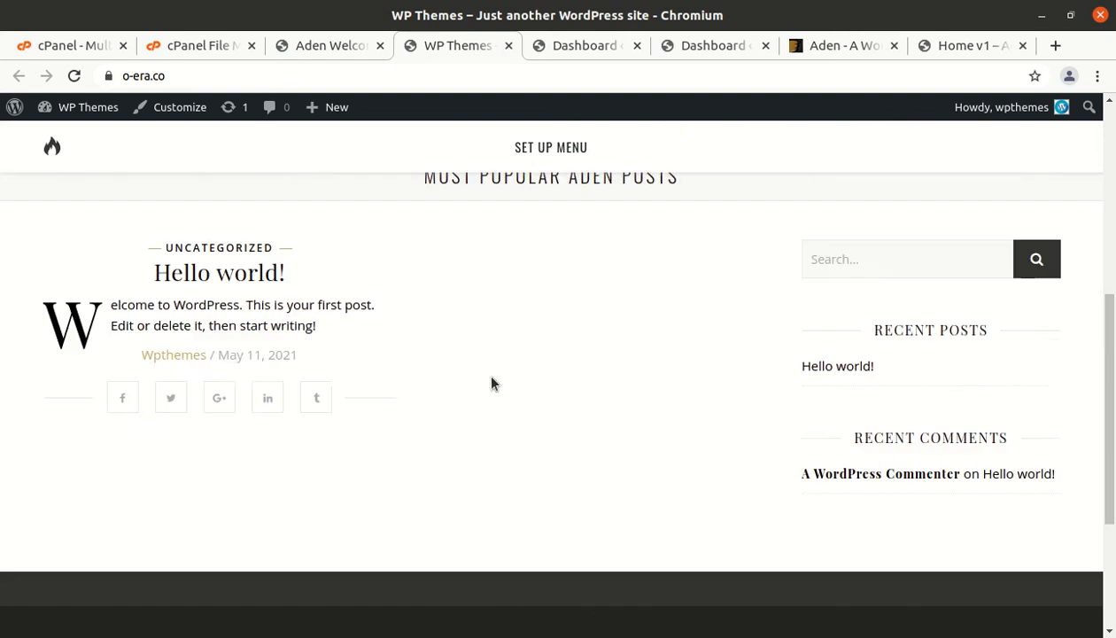